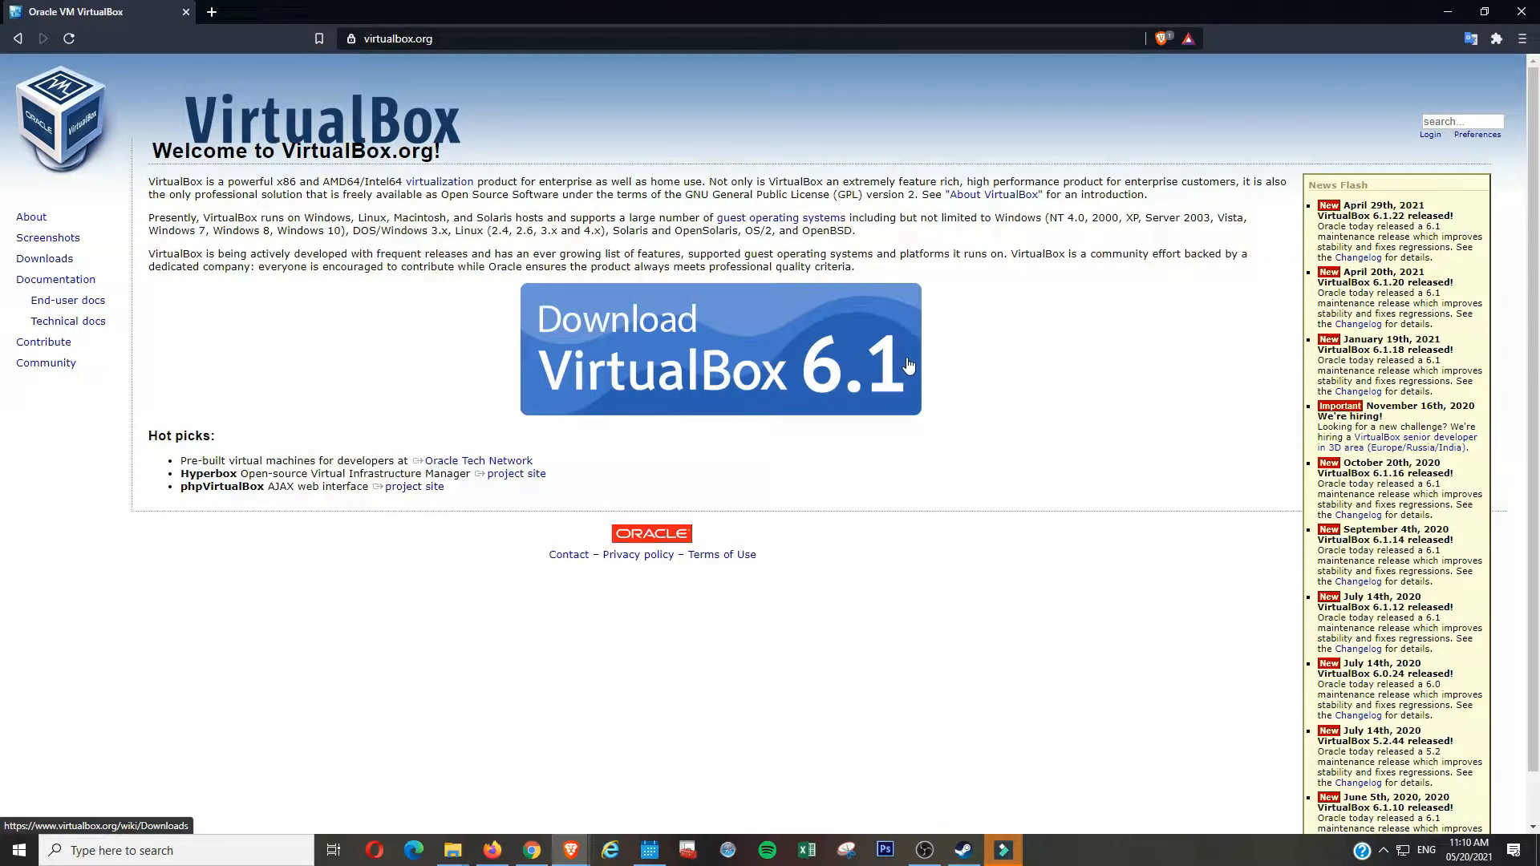
- Save the VirtualBox 6.1.22 Windows-host installer and the all-platforms Extension Pack
{"action": "left_click", "coordinate": [909, 366]}
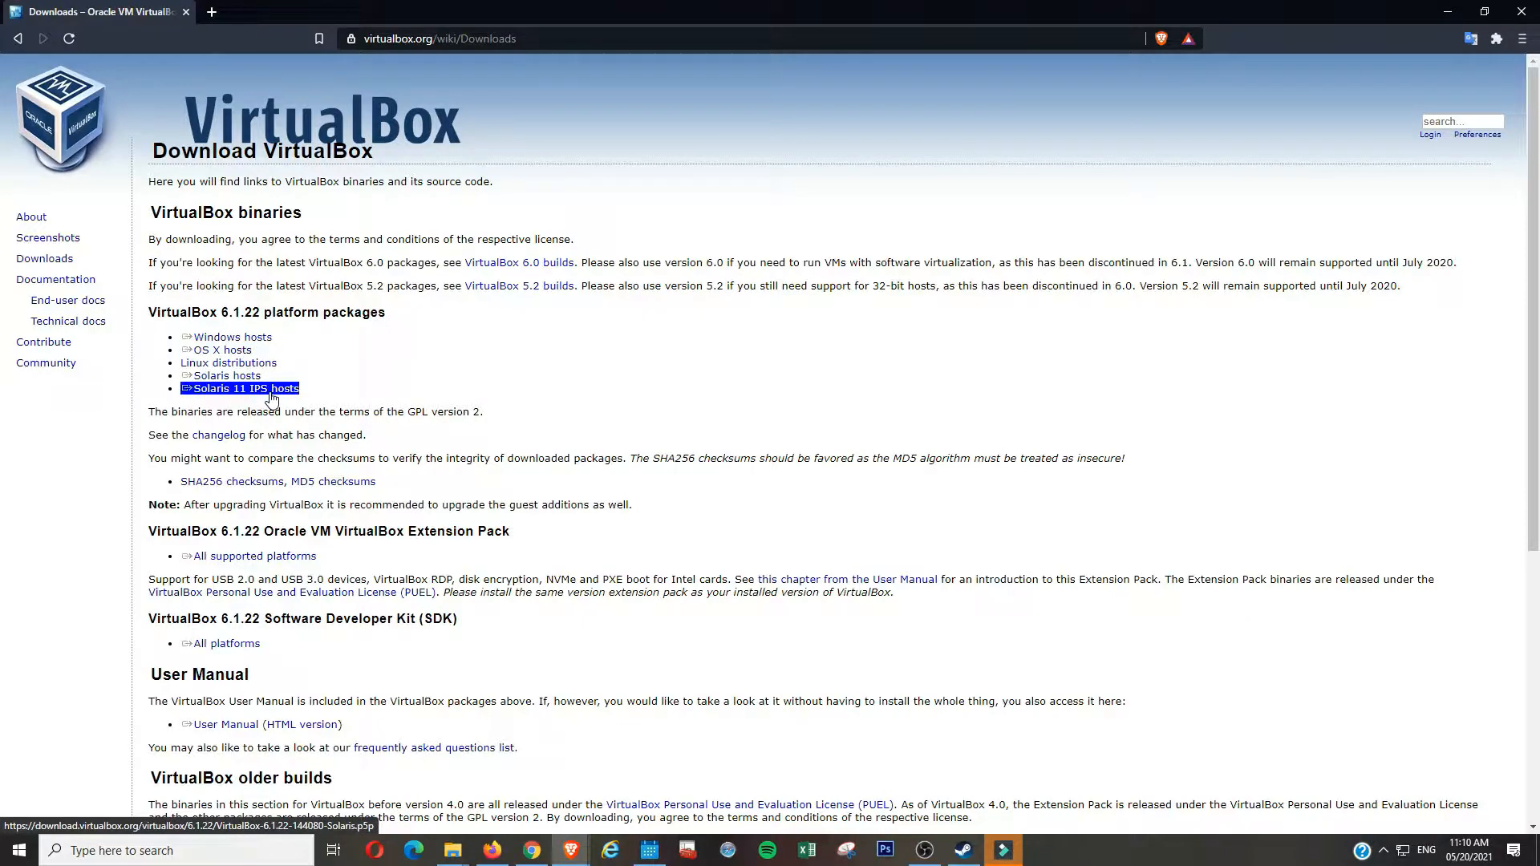
{"action": "left_click", "coordinate": [270, 345]}
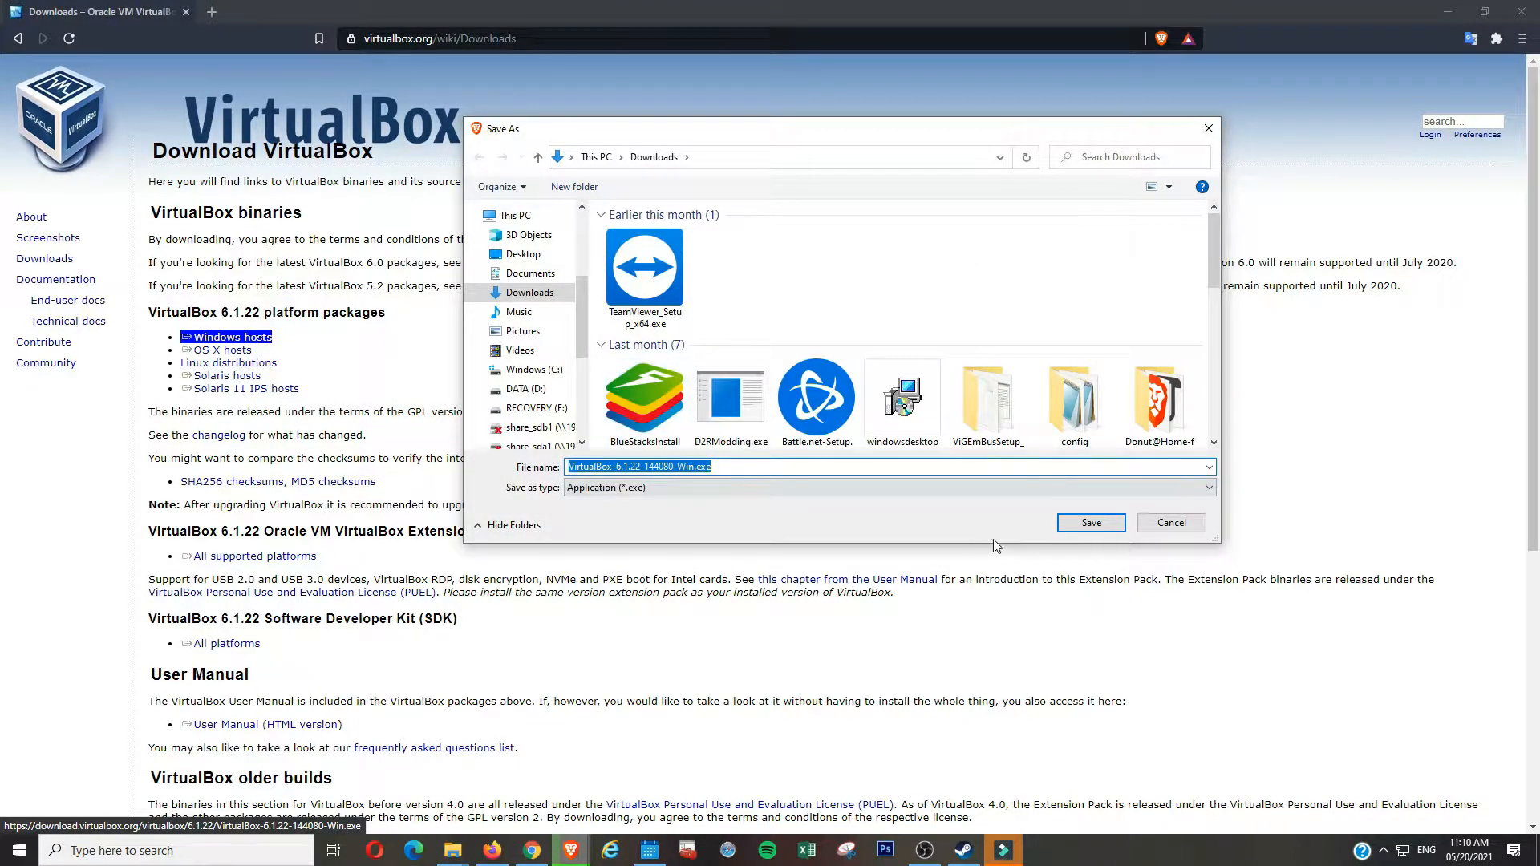
{"action": "left_click", "coordinate": [1089, 533]}
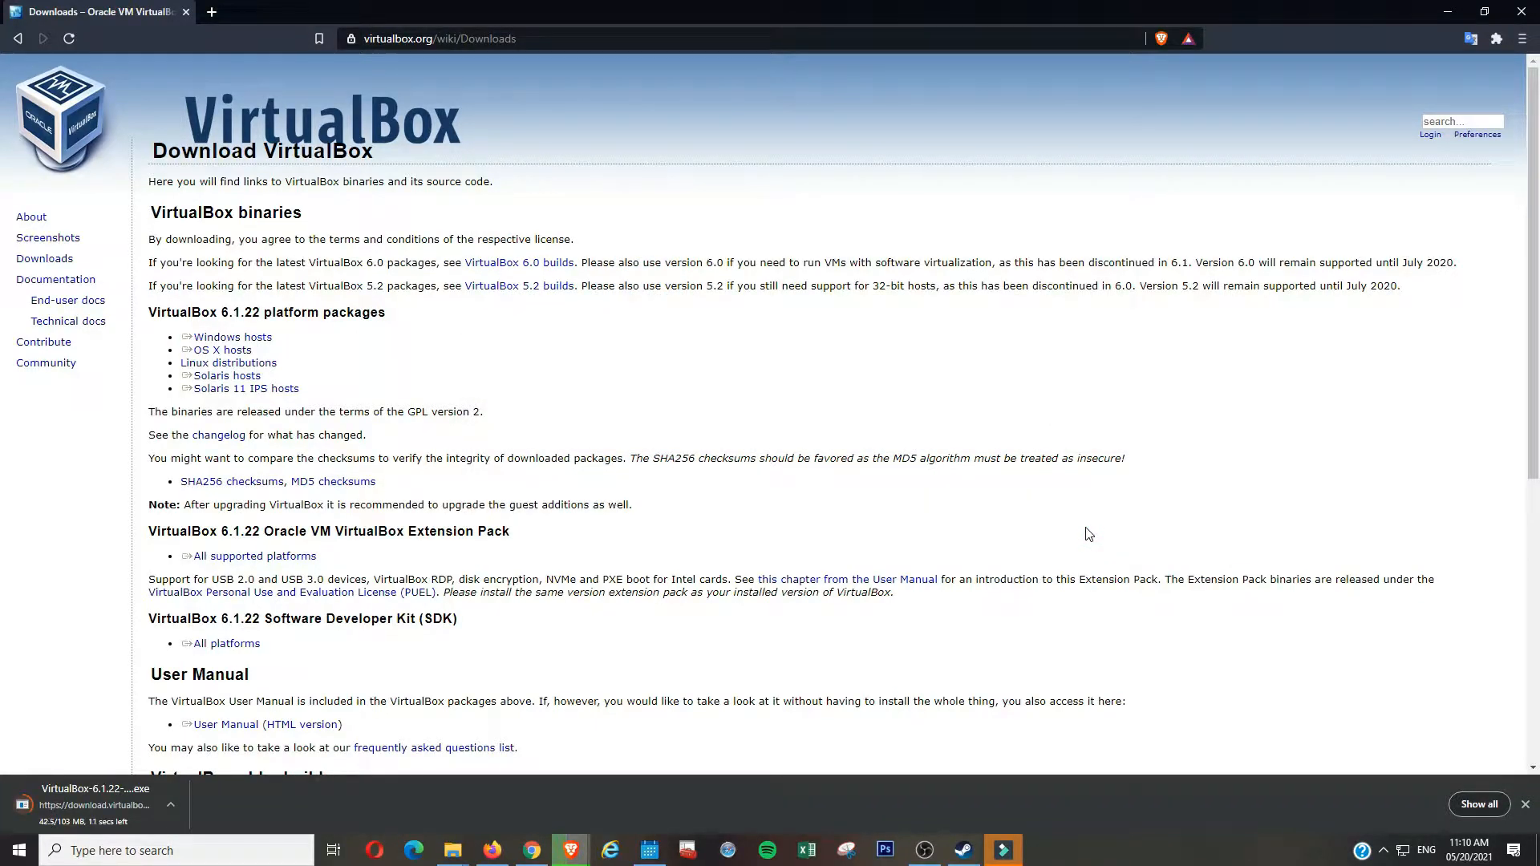
{"action": "left_click", "coordinate": [305, 561]}
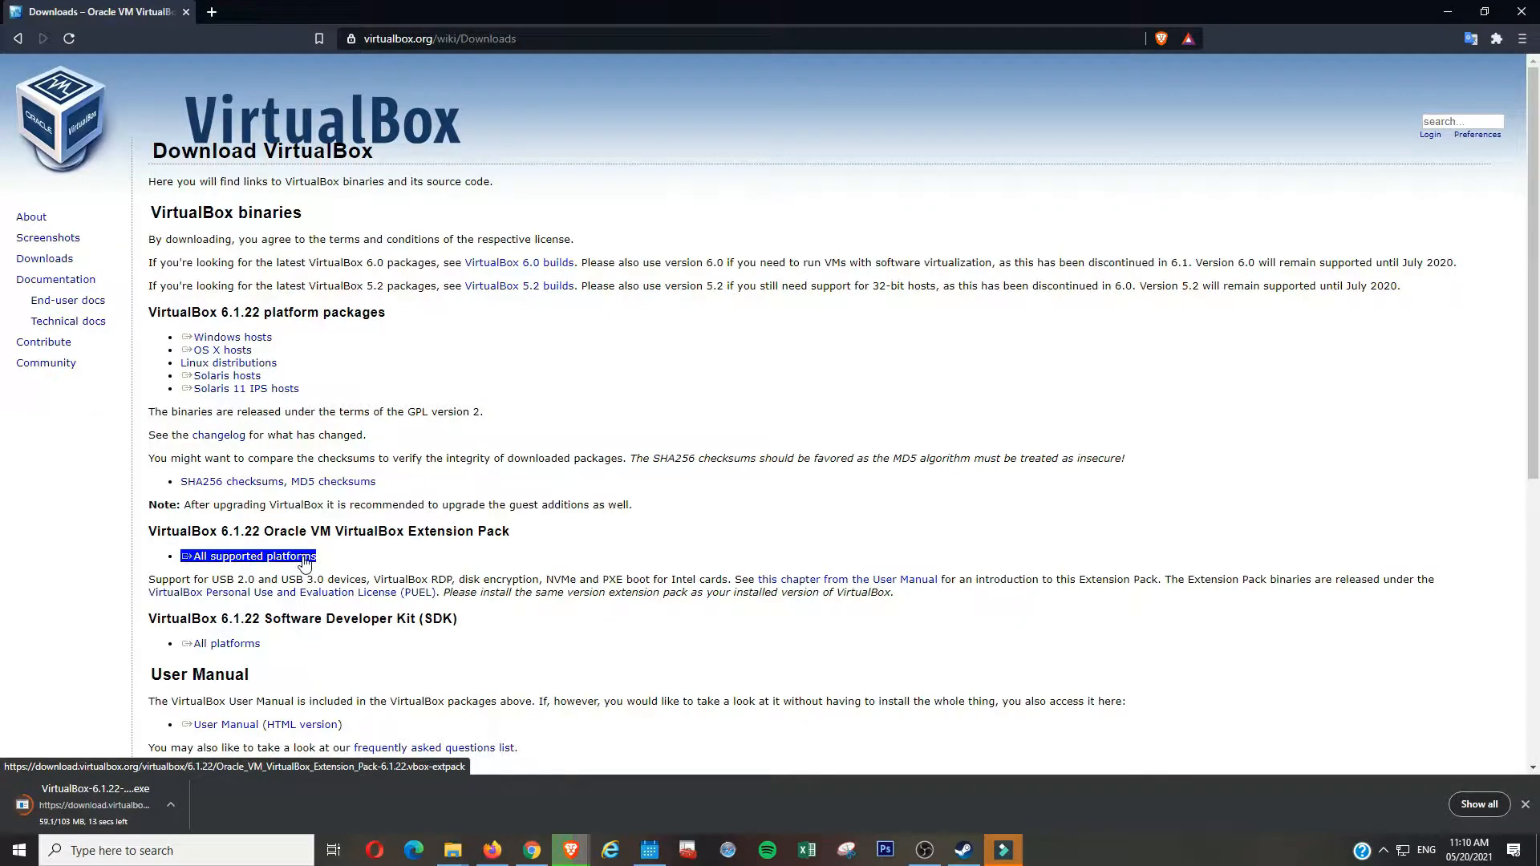
{"action": "left_click", "coordinate": [1089, 533]}
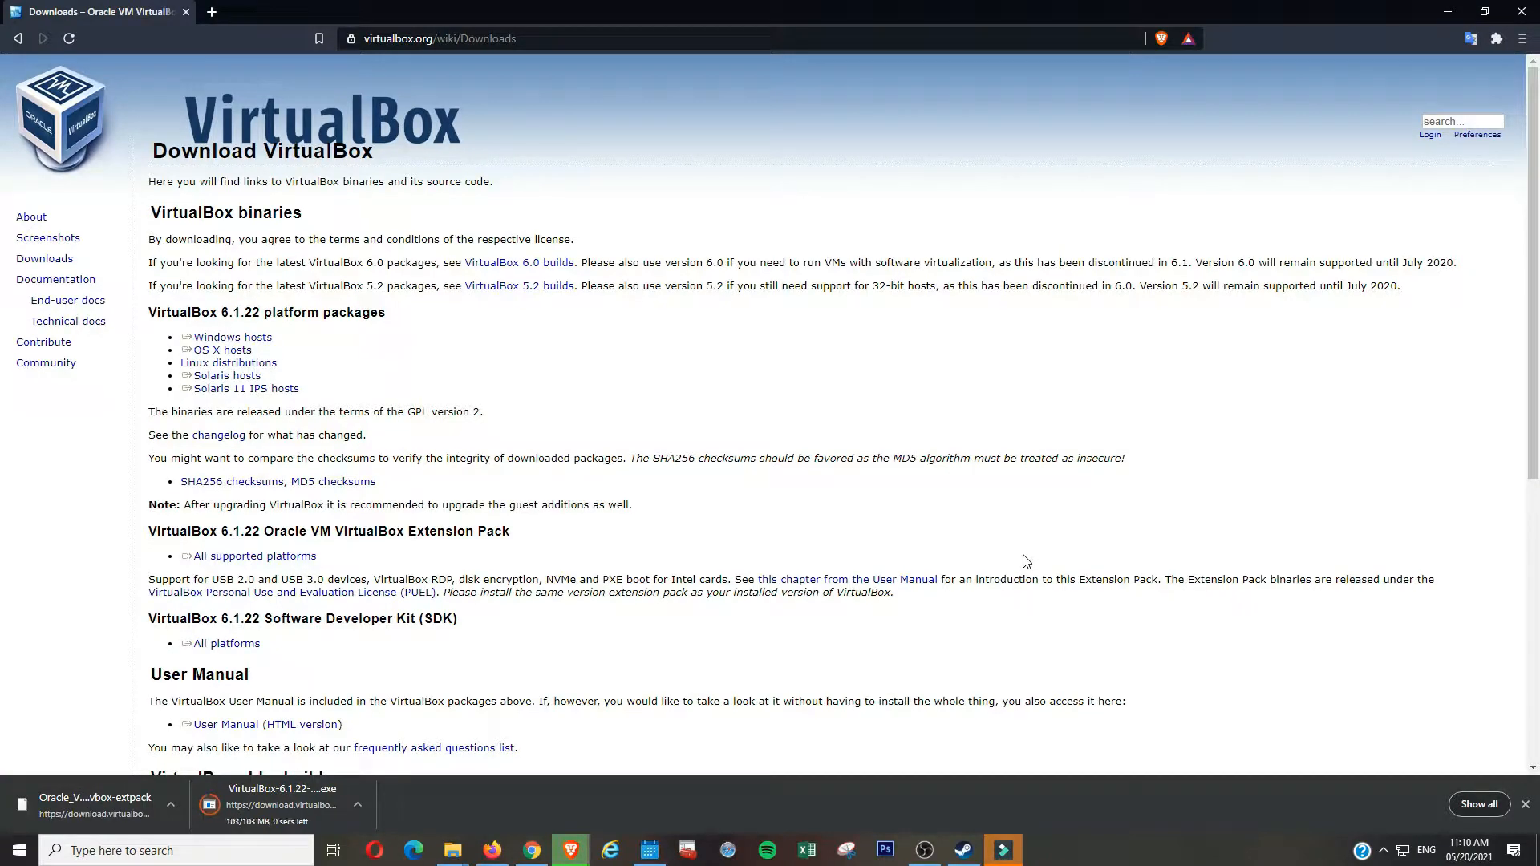
- Run the VirtualBox 6.1.22 installer and install it with default features and options
{"action": "left_click", "coordinate": [253, 811]}
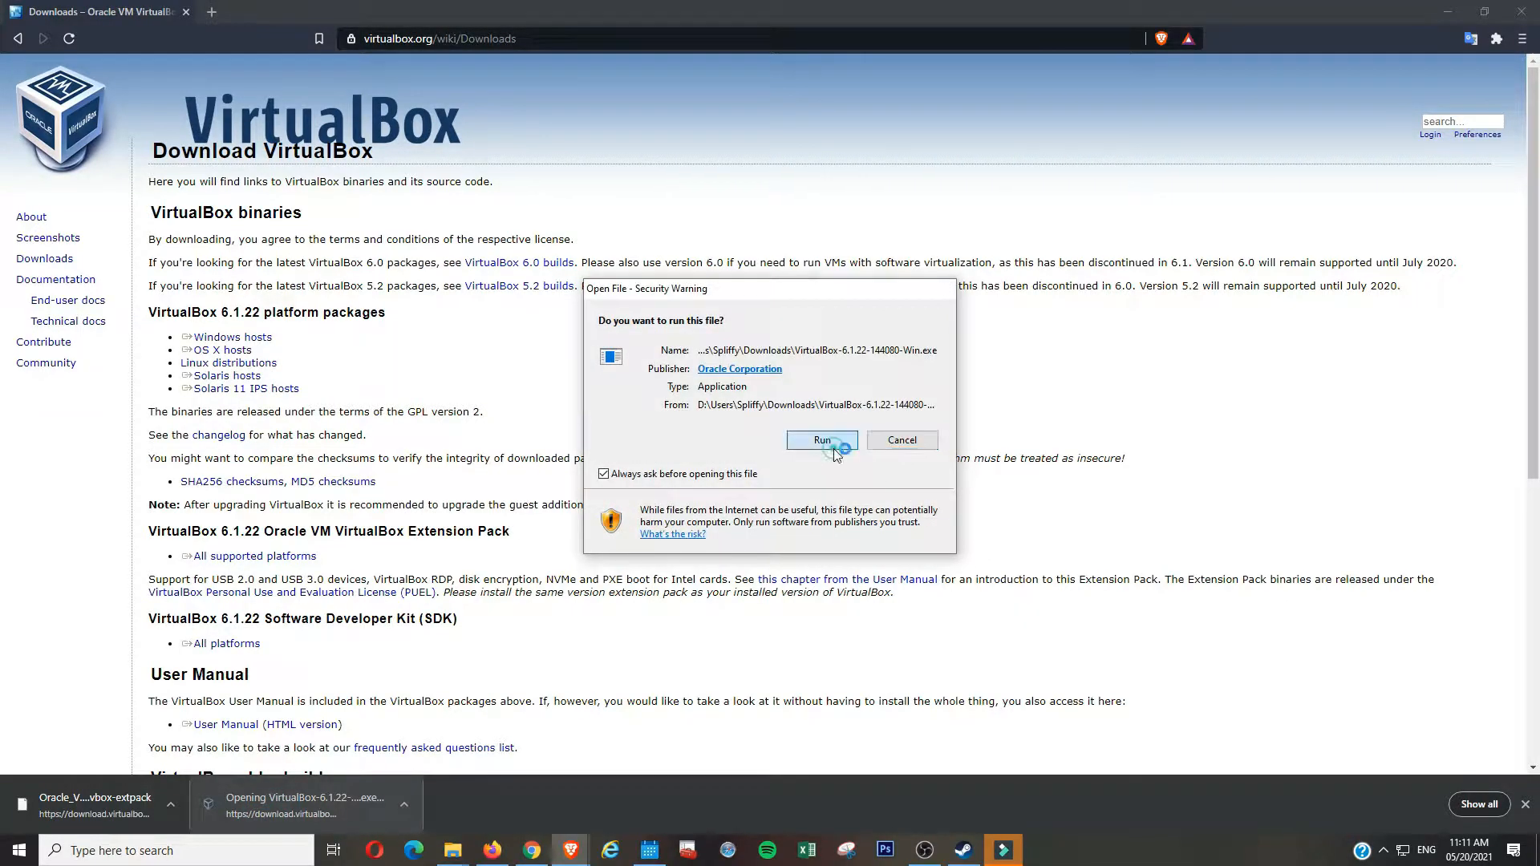
{"action": "left_click", "coordinate": [823, 440]}
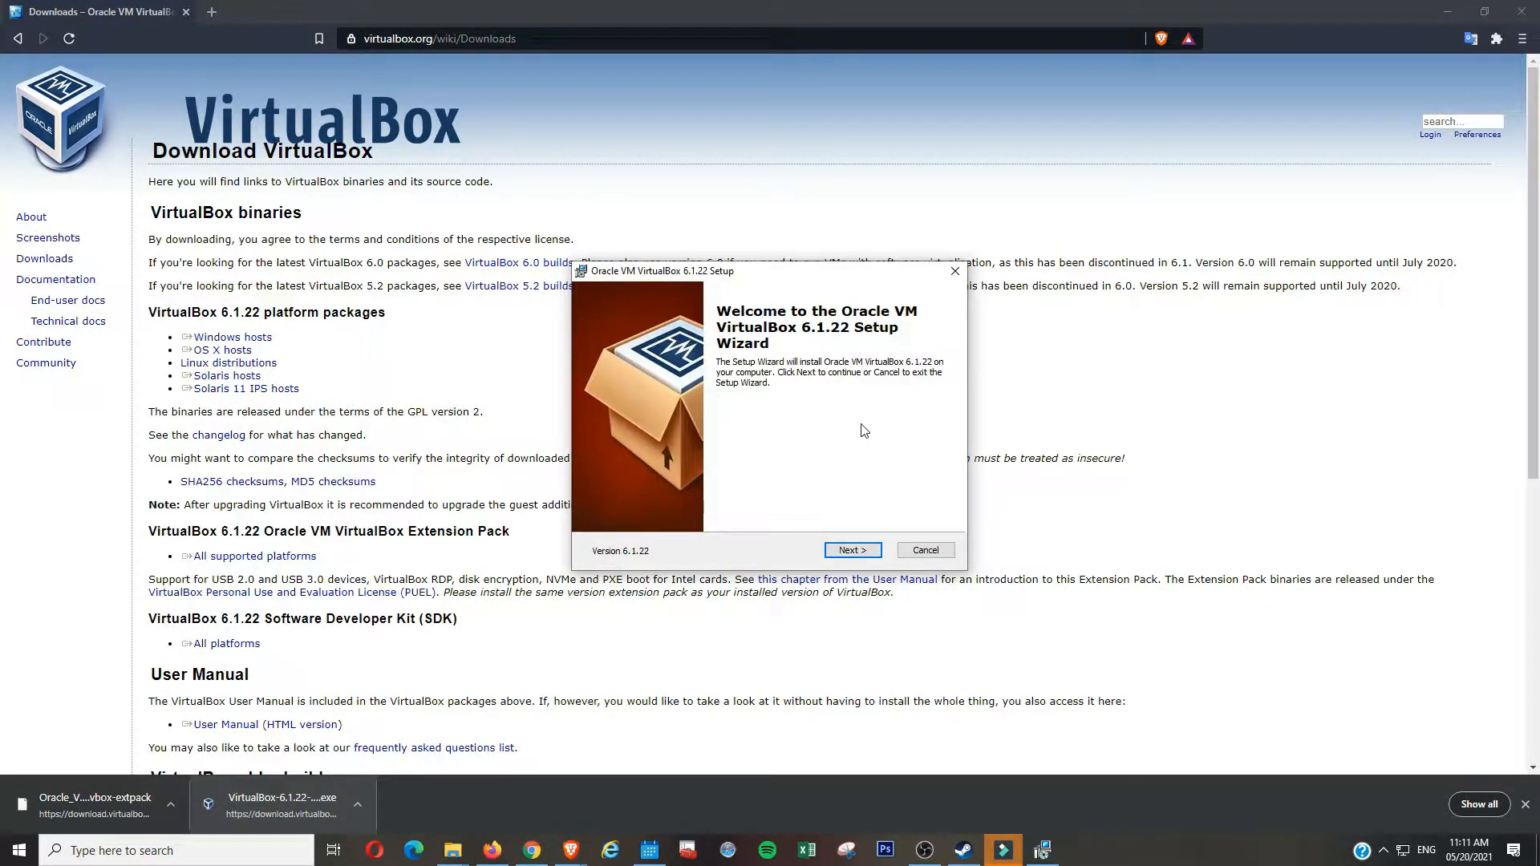
{"action": "left_click", "coordinate": [876, 550]}
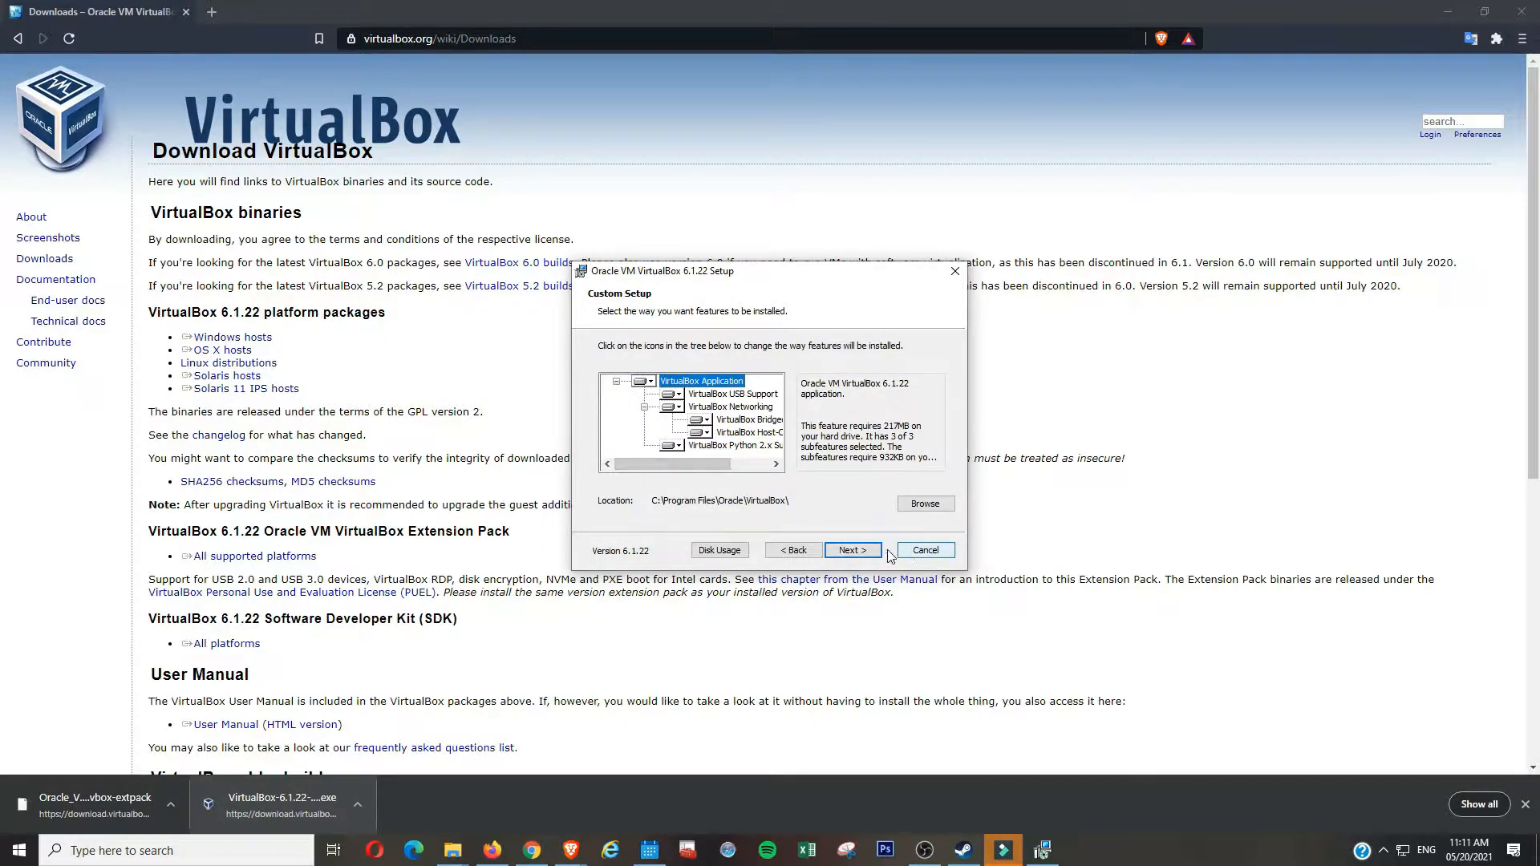
{"action": "left_click", "coordinate": [855, 551]}
{"action": "left_click", "coordinate": [860, 553]}
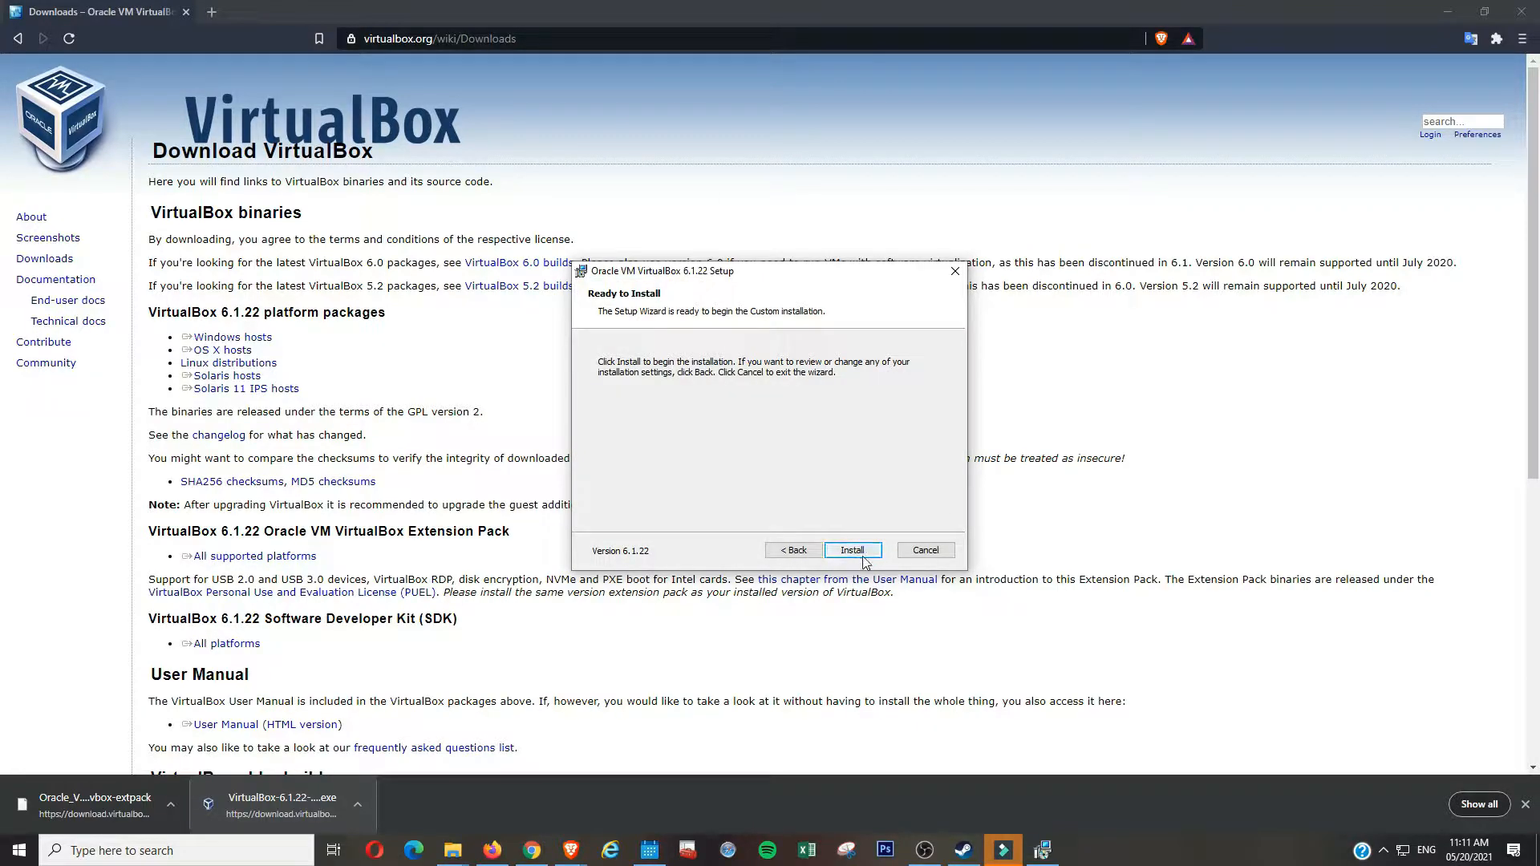
{"action": "left_click", "coordinate": [853, 554]}
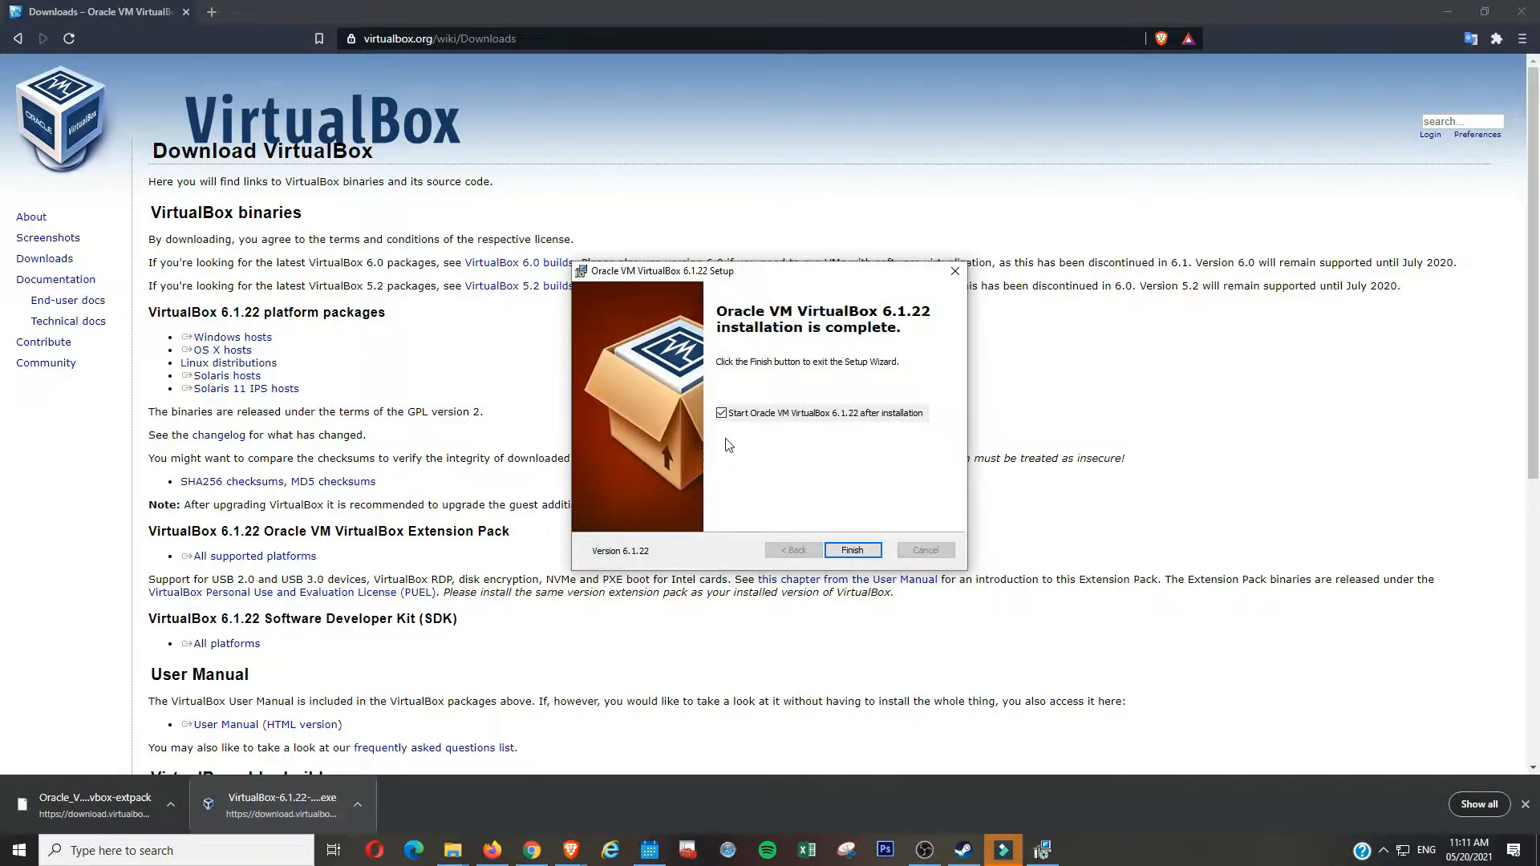
{"action": "left_click", "coordinate": [867, 552]}
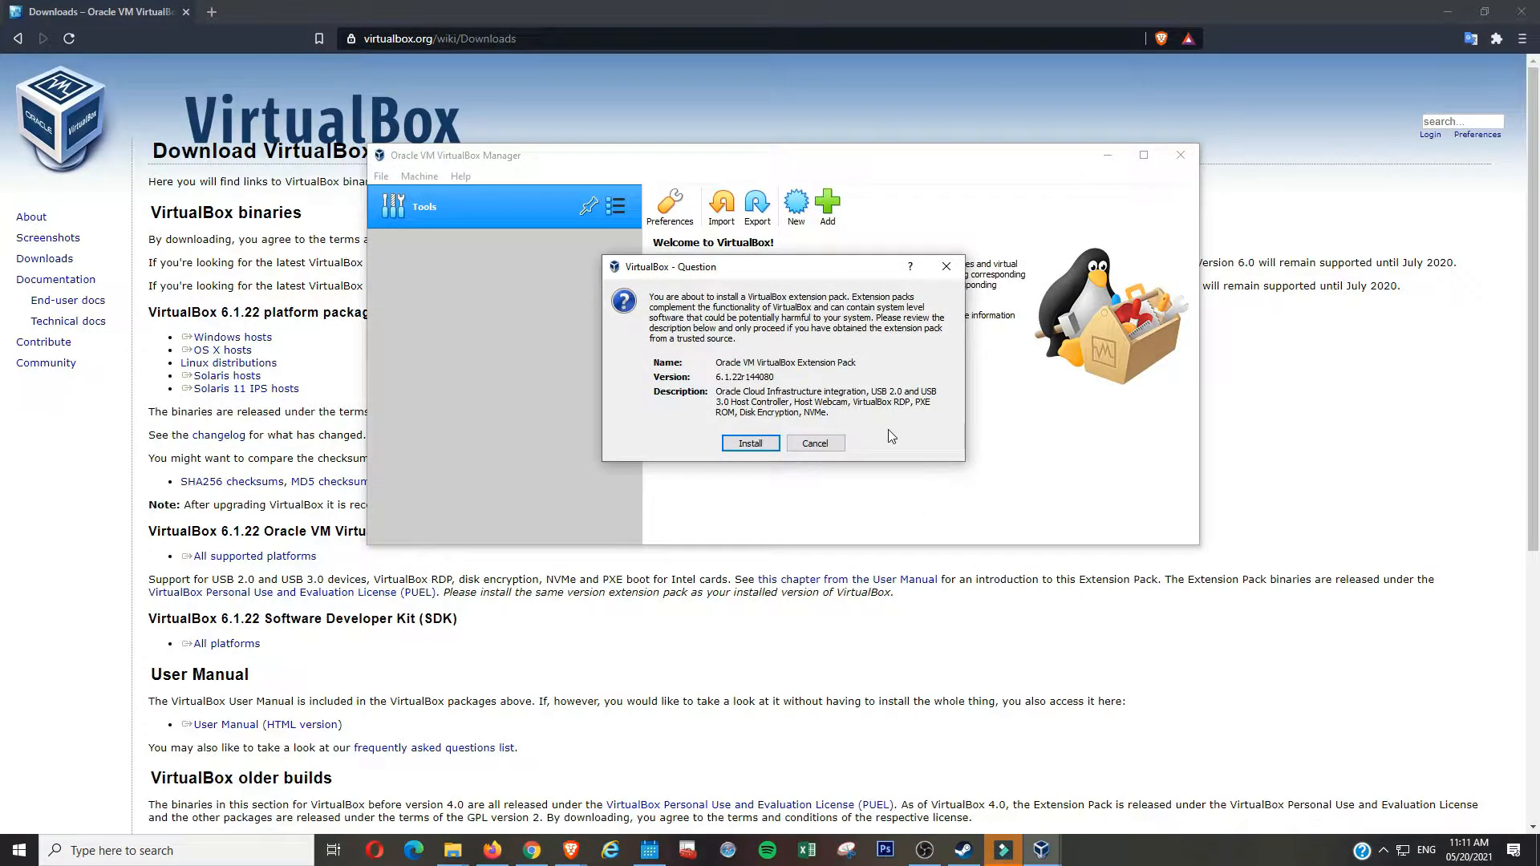
- Install the Extension Pack, accepting its licence and dismissing the success message
{"action": "left_click", "coordinate": [760, 444]}
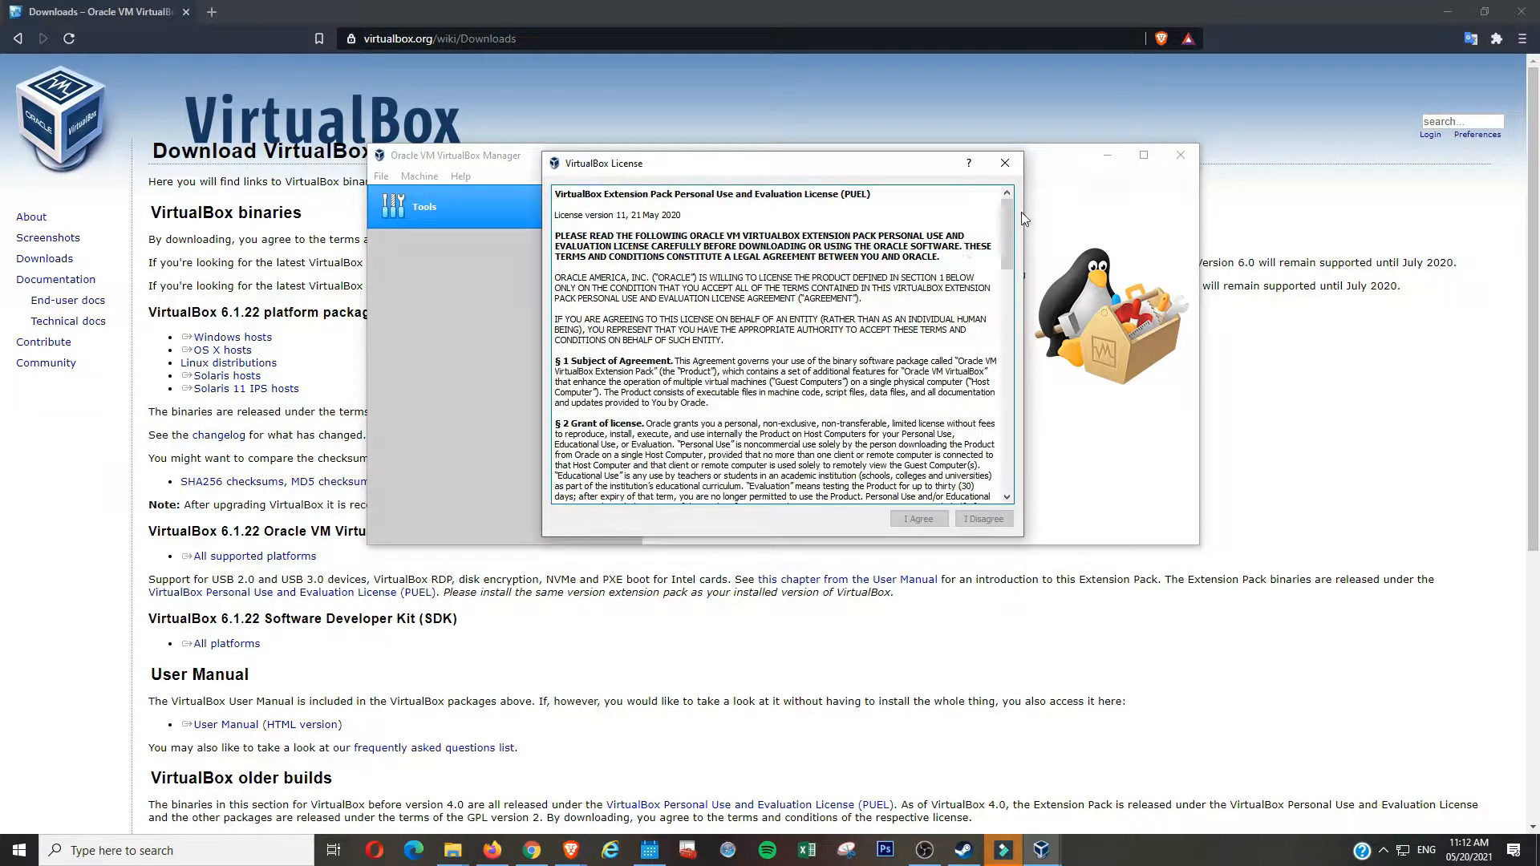
{"action": "left_click_drag", "start_coordinate": [1007, 257], "coordinate": [1008, 481]}
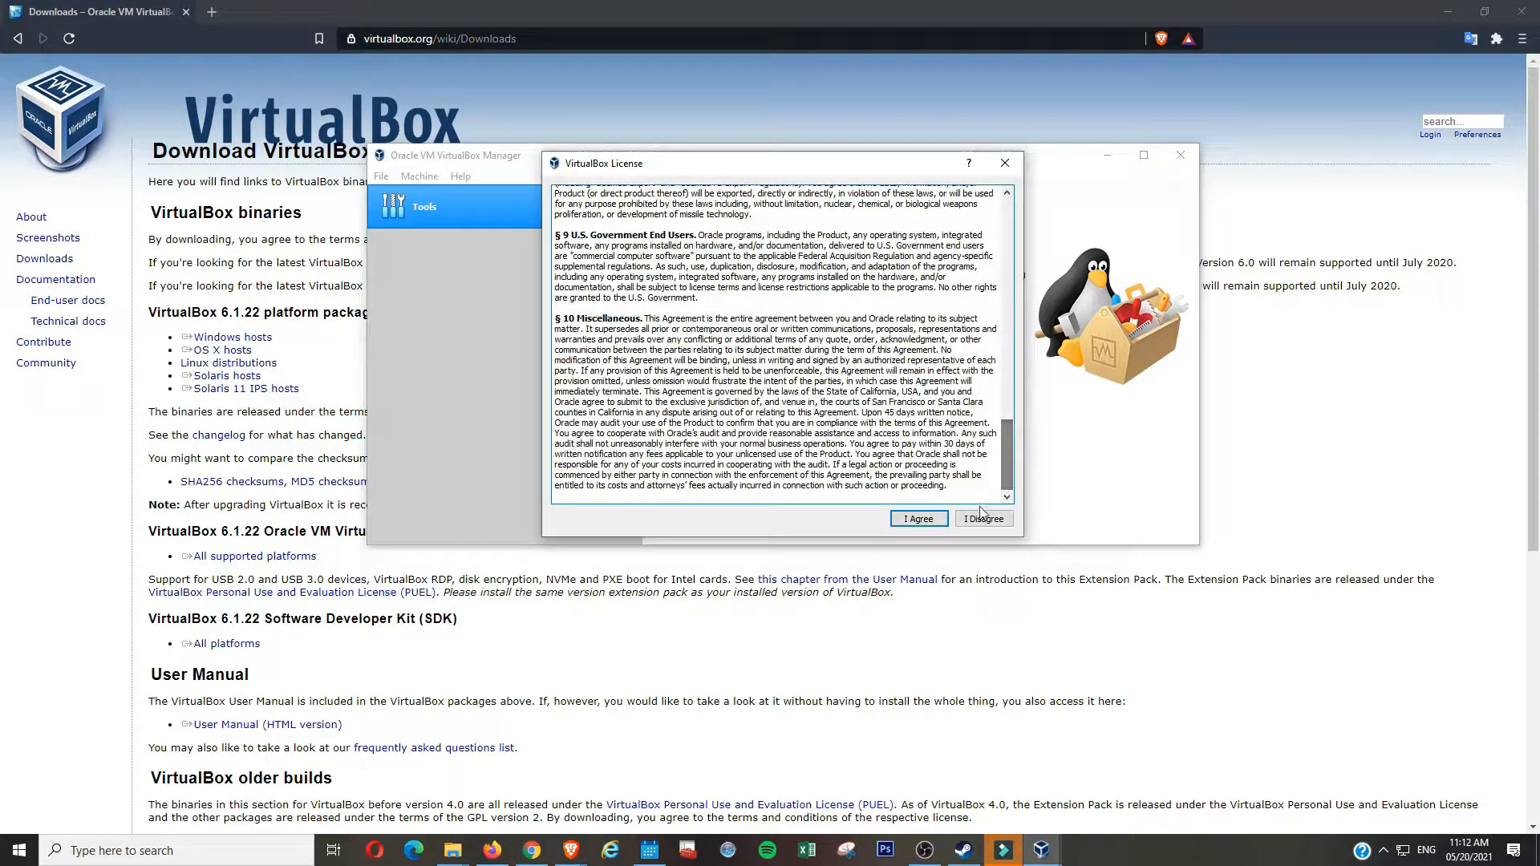
{"action": "left_click", "coordinate": [926, 522]}
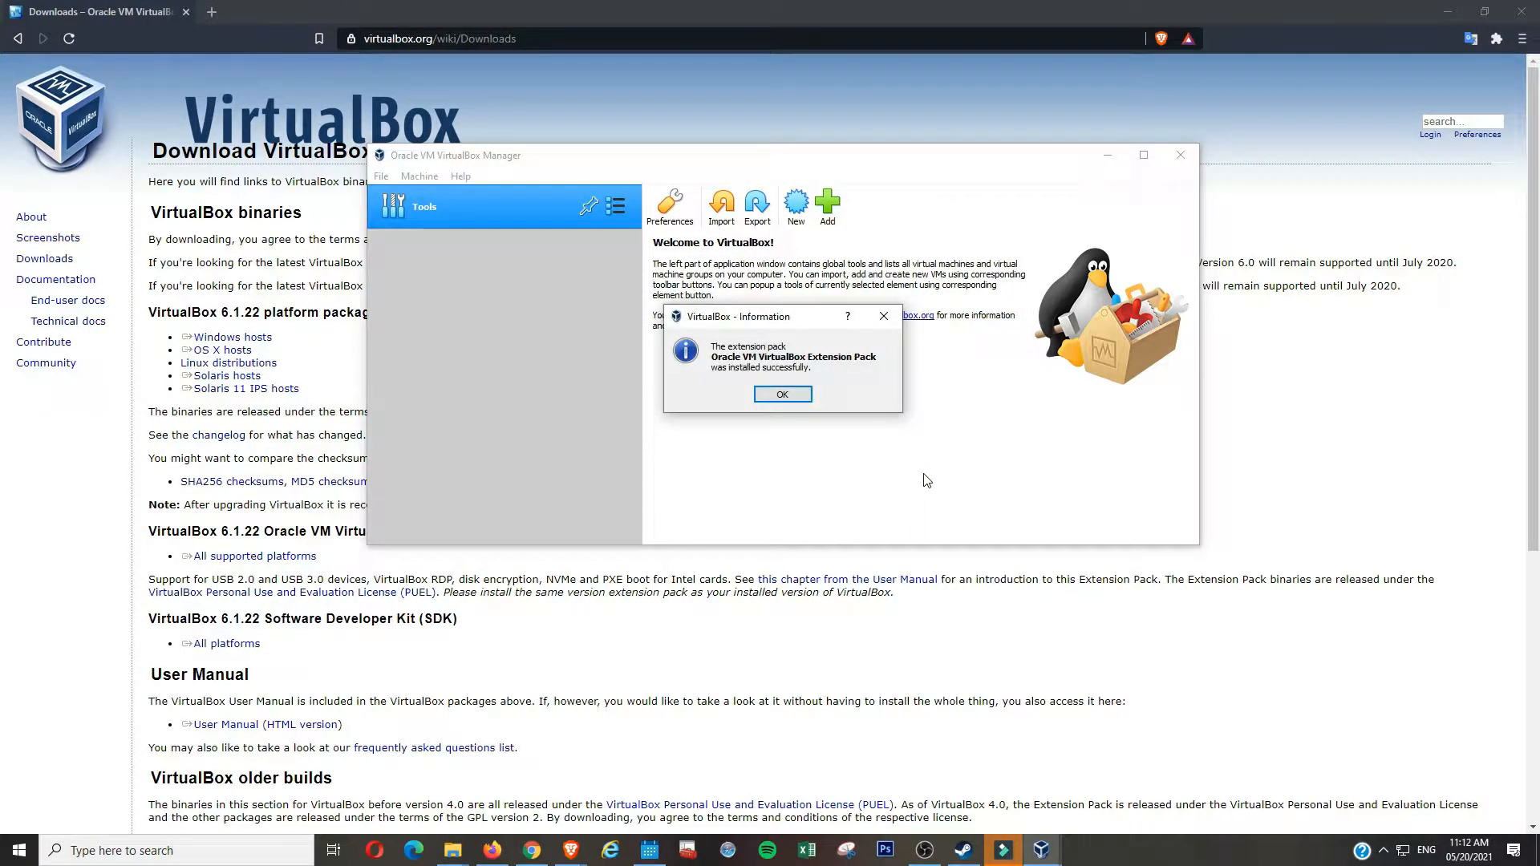
{"action": "left_click", "coordinate": [797, 398]}
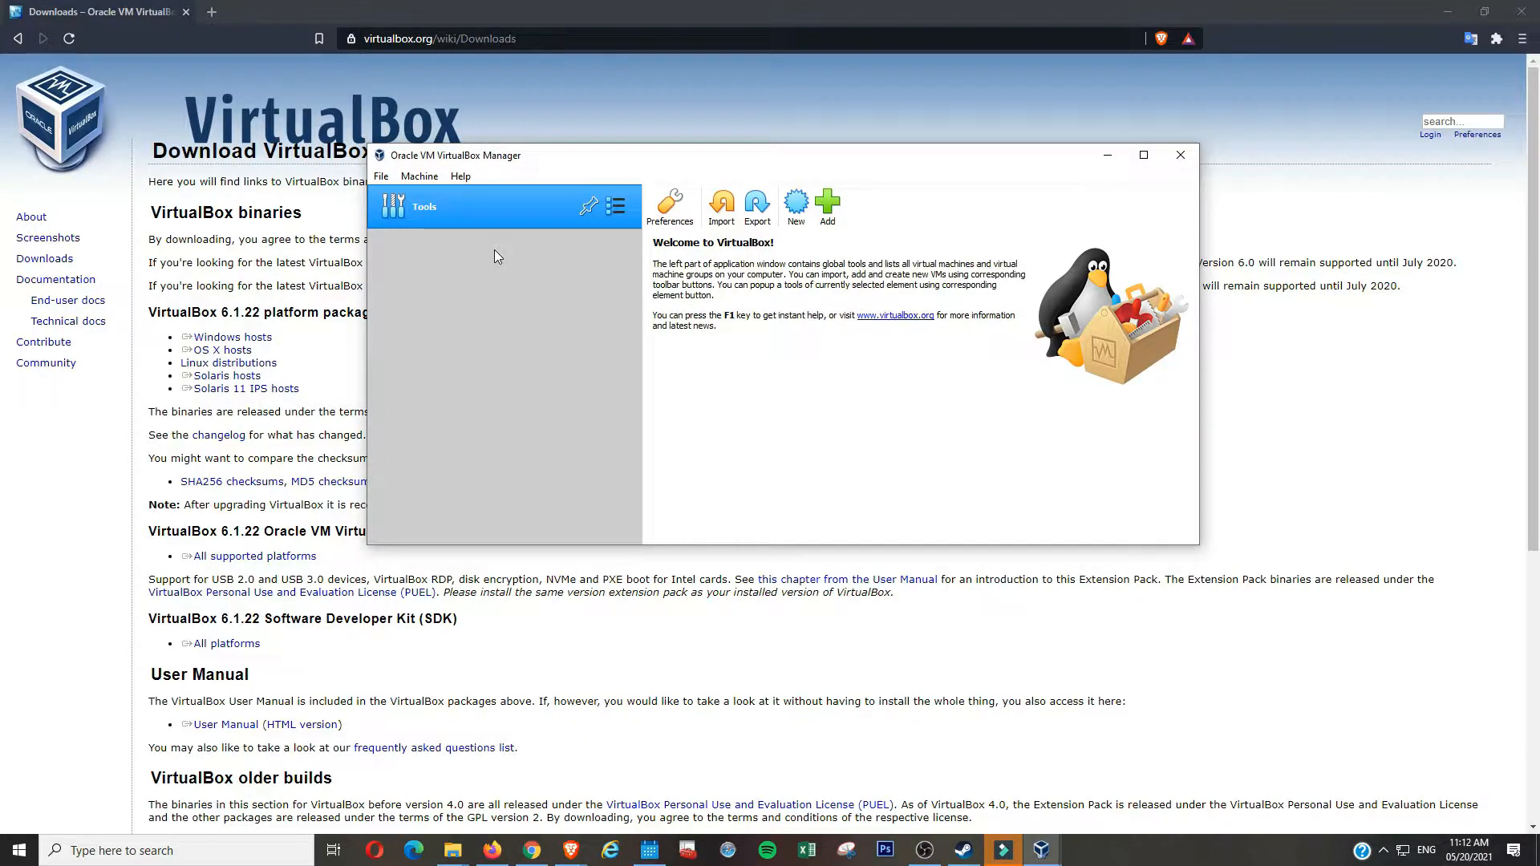
- Start a new virtual machine named SpliffyVM
{"action": "left_click", "coordinate": [431, 178]}
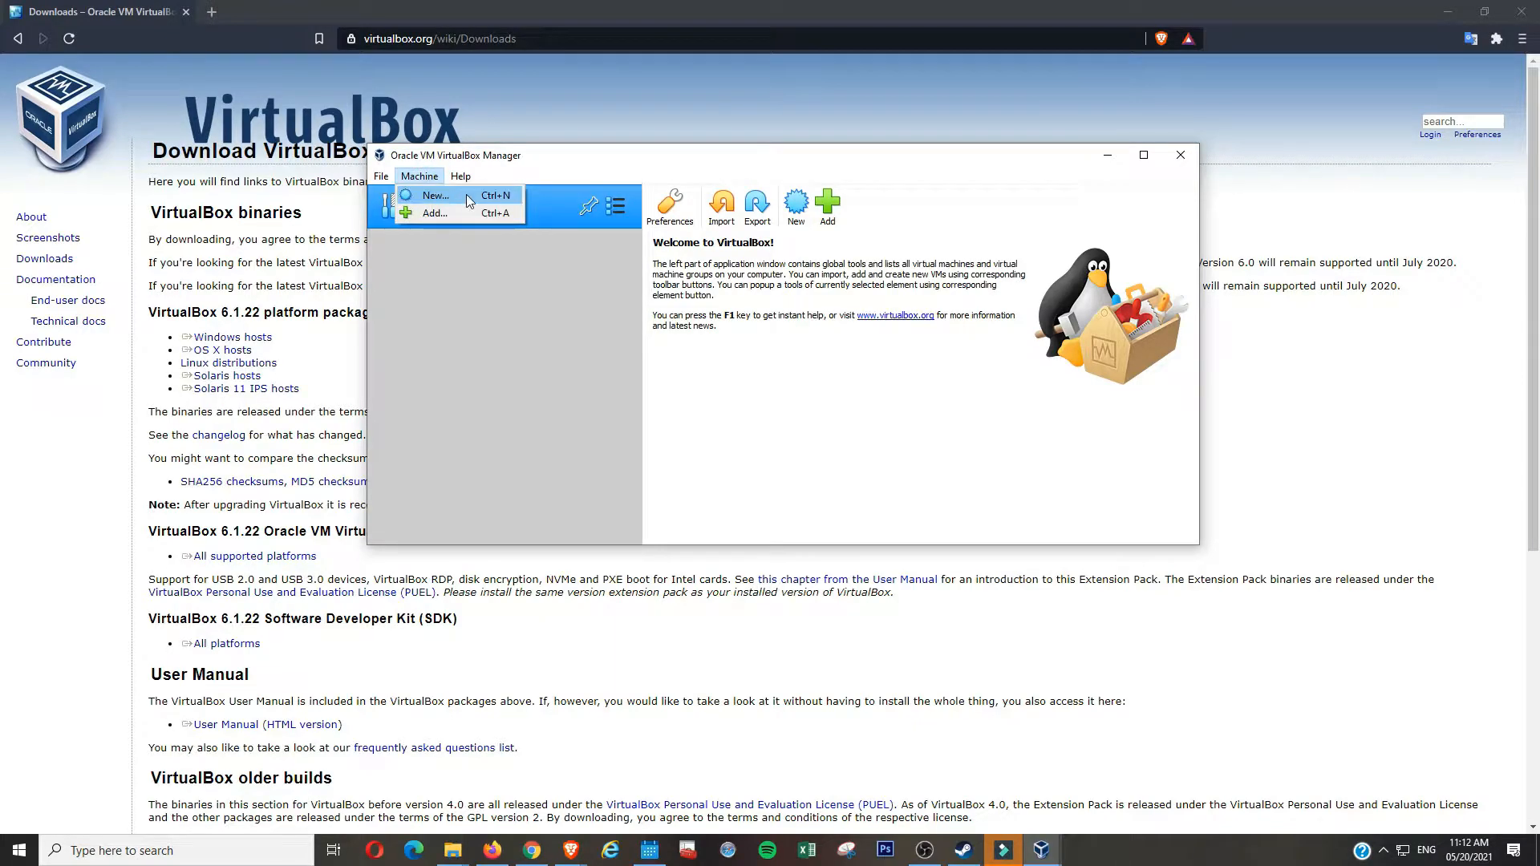
{"action": "left_click", "coordinate": [490, 197]}
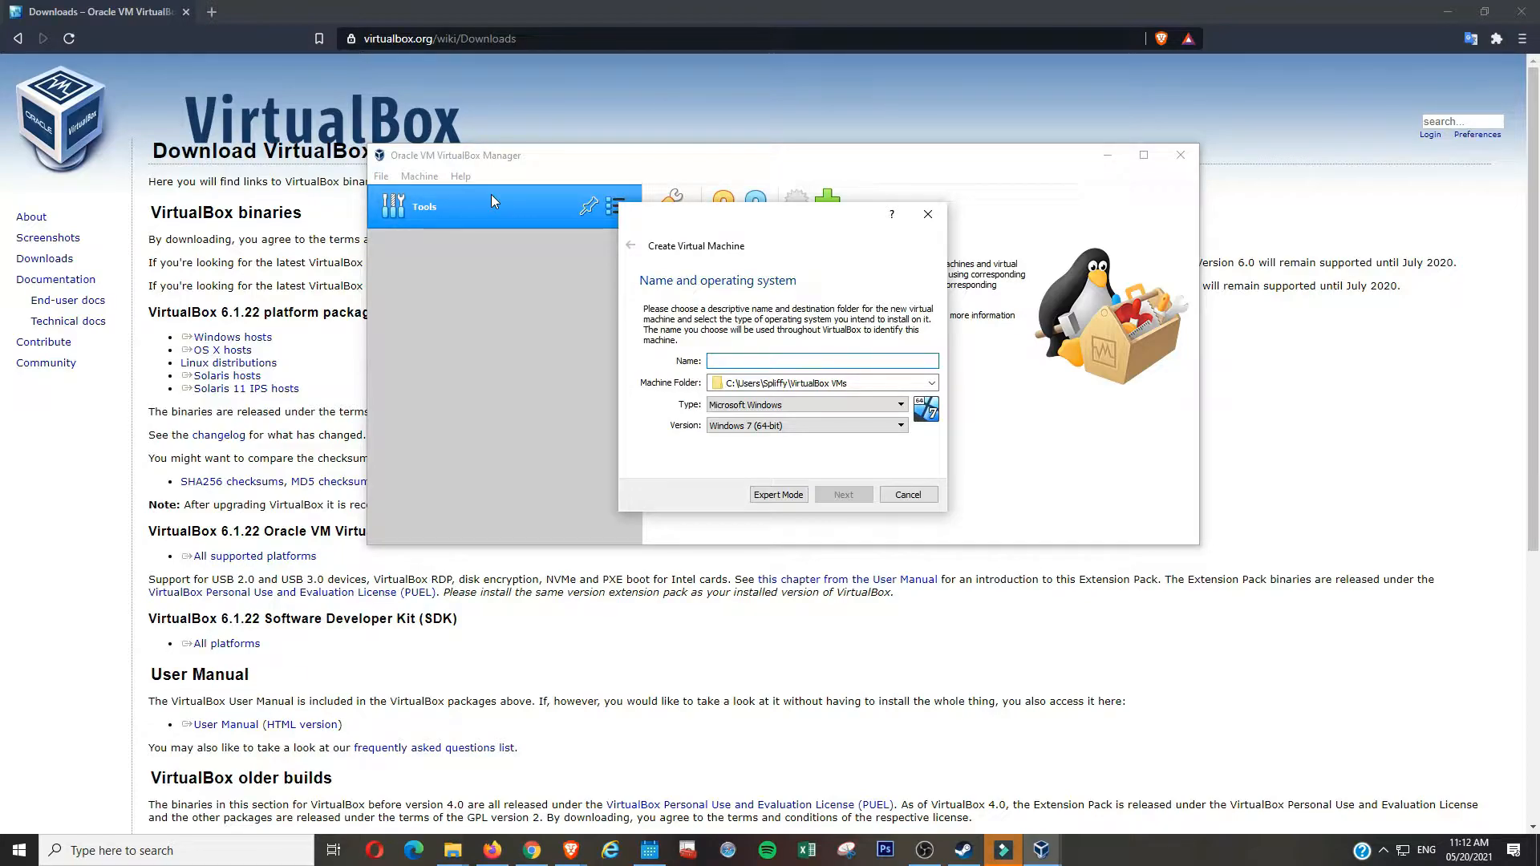
{"action": "type", "text": "SpliffyVM"}
{"action": "left_click", "coordinate": [890, 383]}
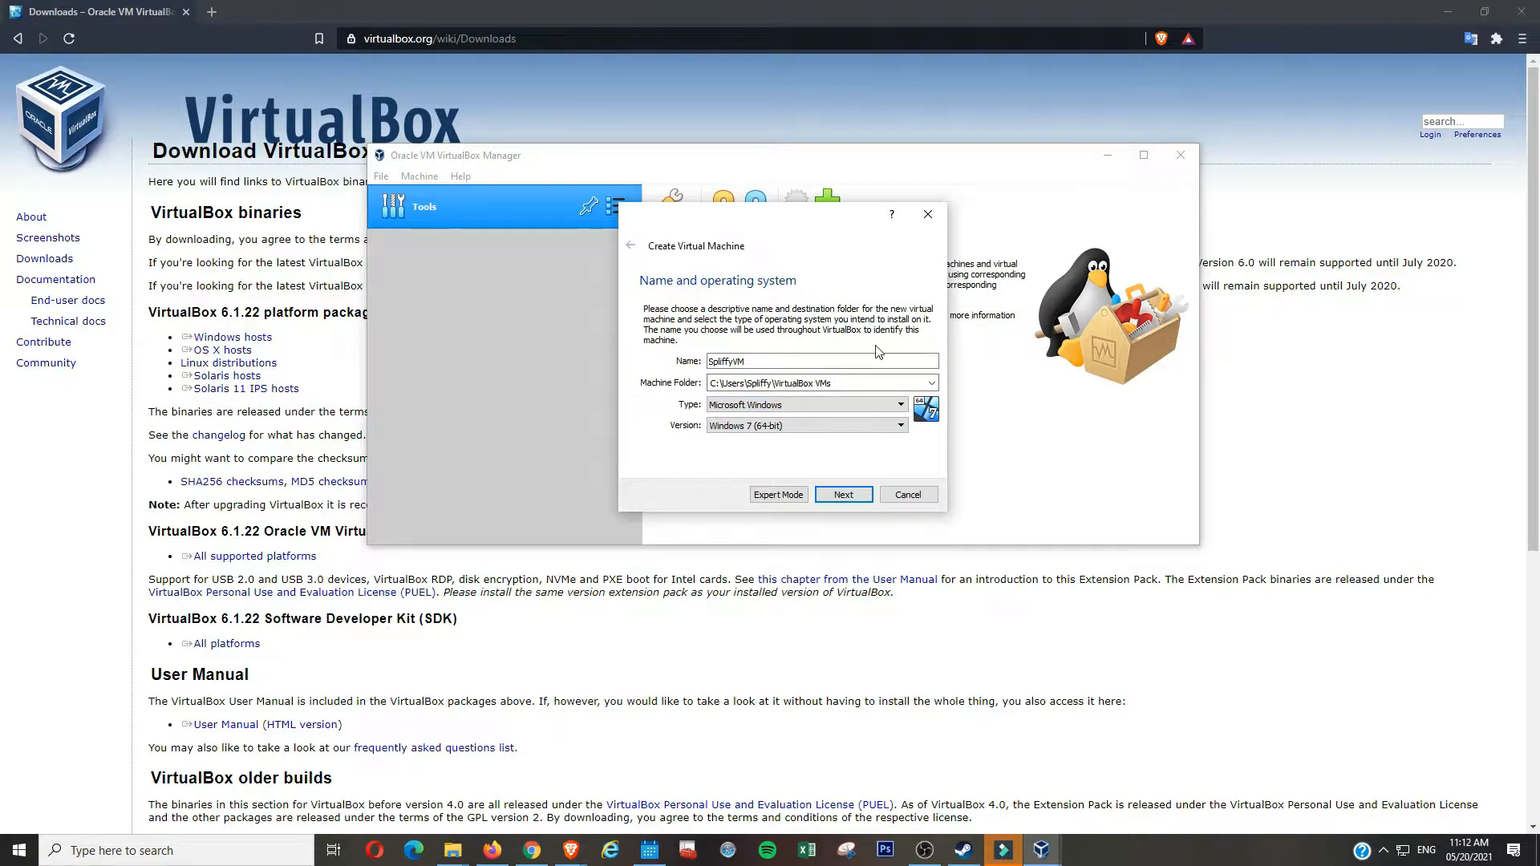
{"action": "triple_click", "coordinate": [859, 379]}
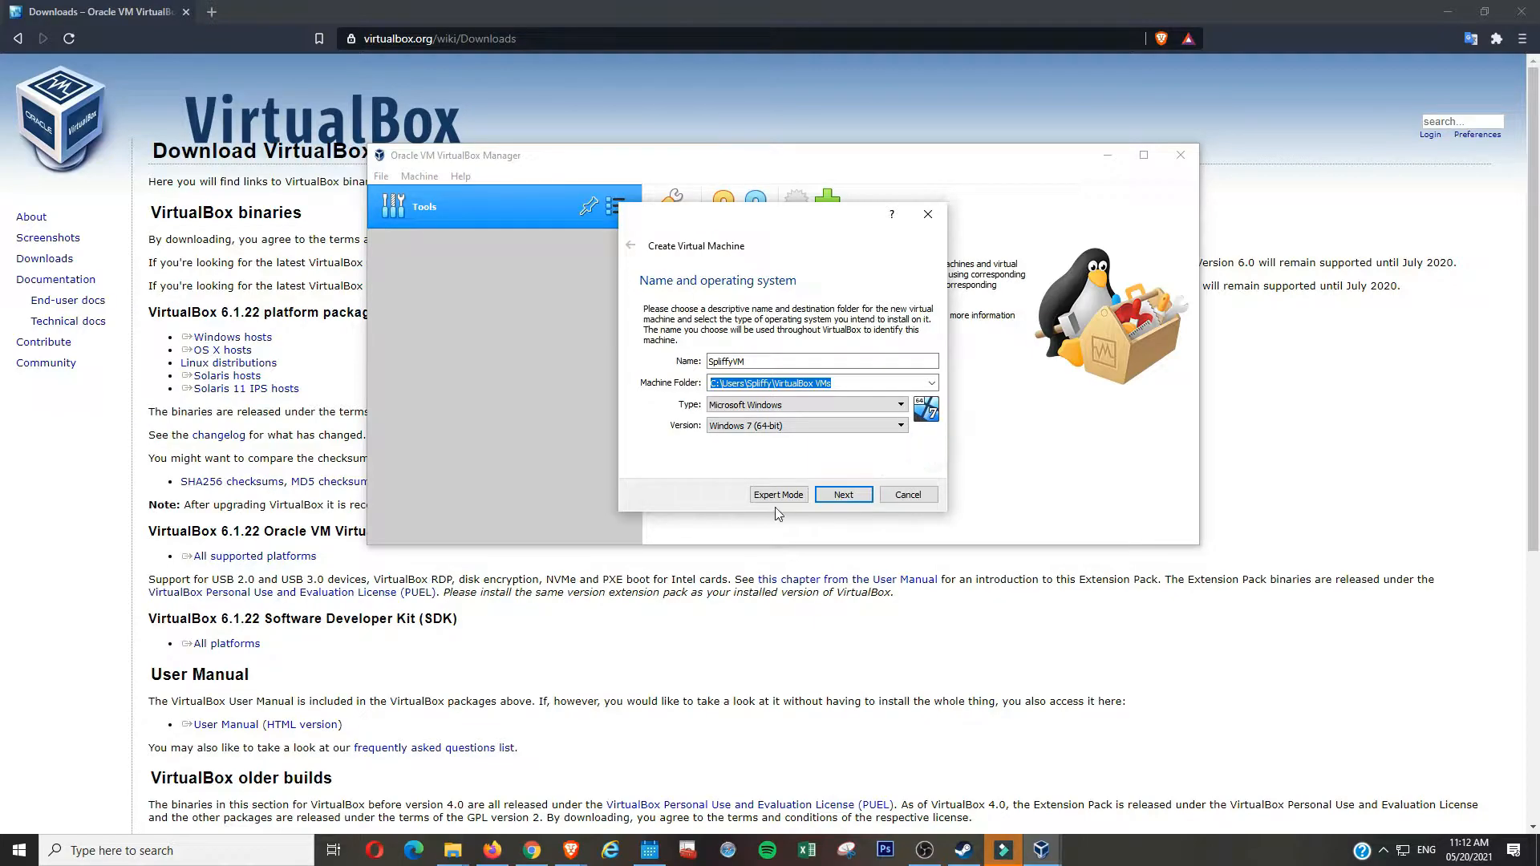
- Set the type to Microsoft Windows and the version to Windows 10 (64-bit)
{"action": "left_click", "coordinate": [883, 406]}
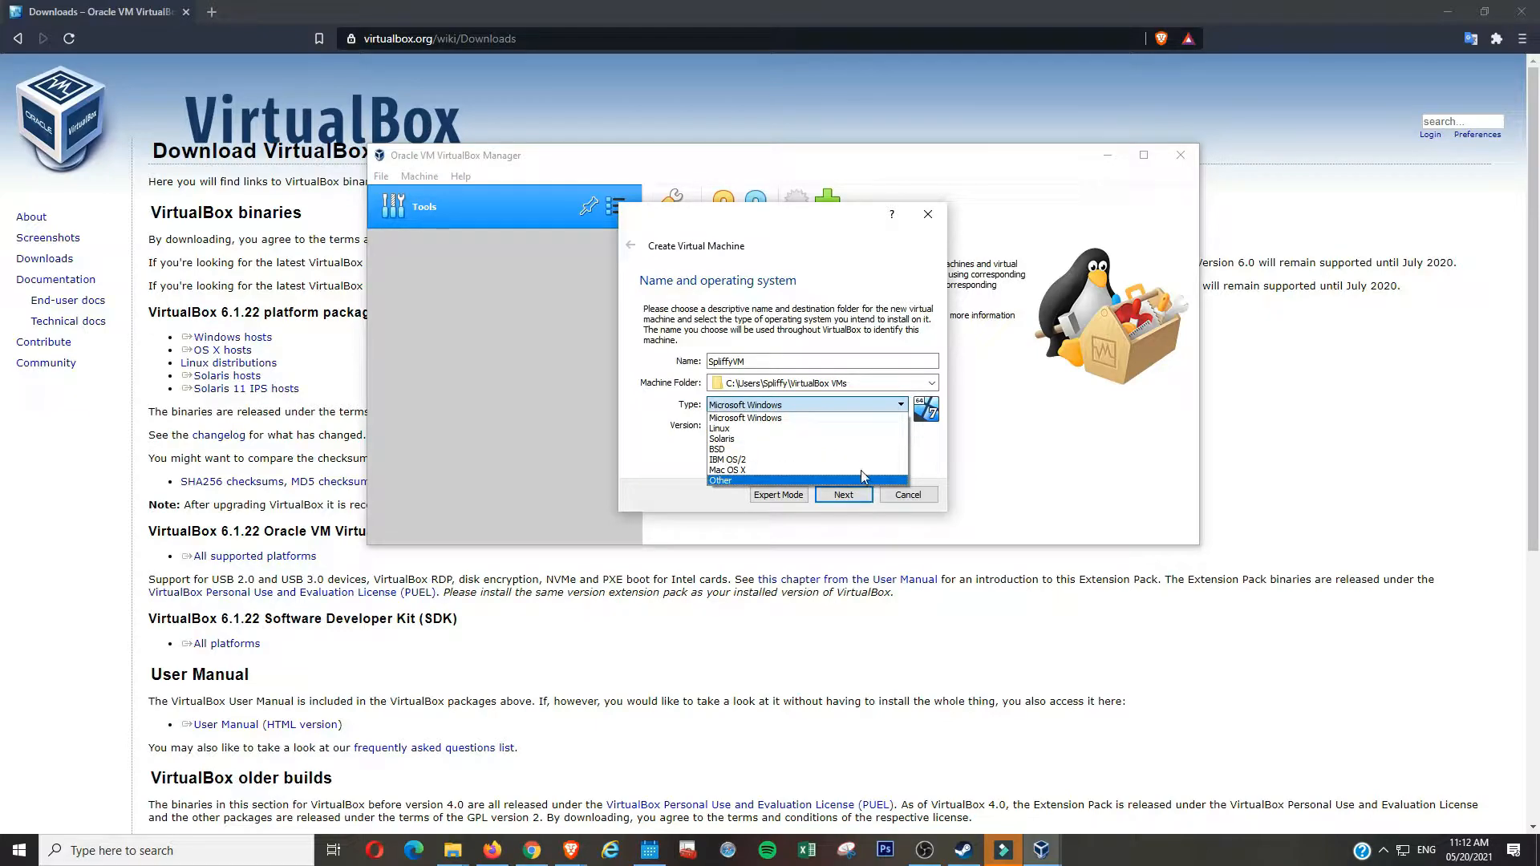
{"action": "left_click", "coordinate": [856, 419]}
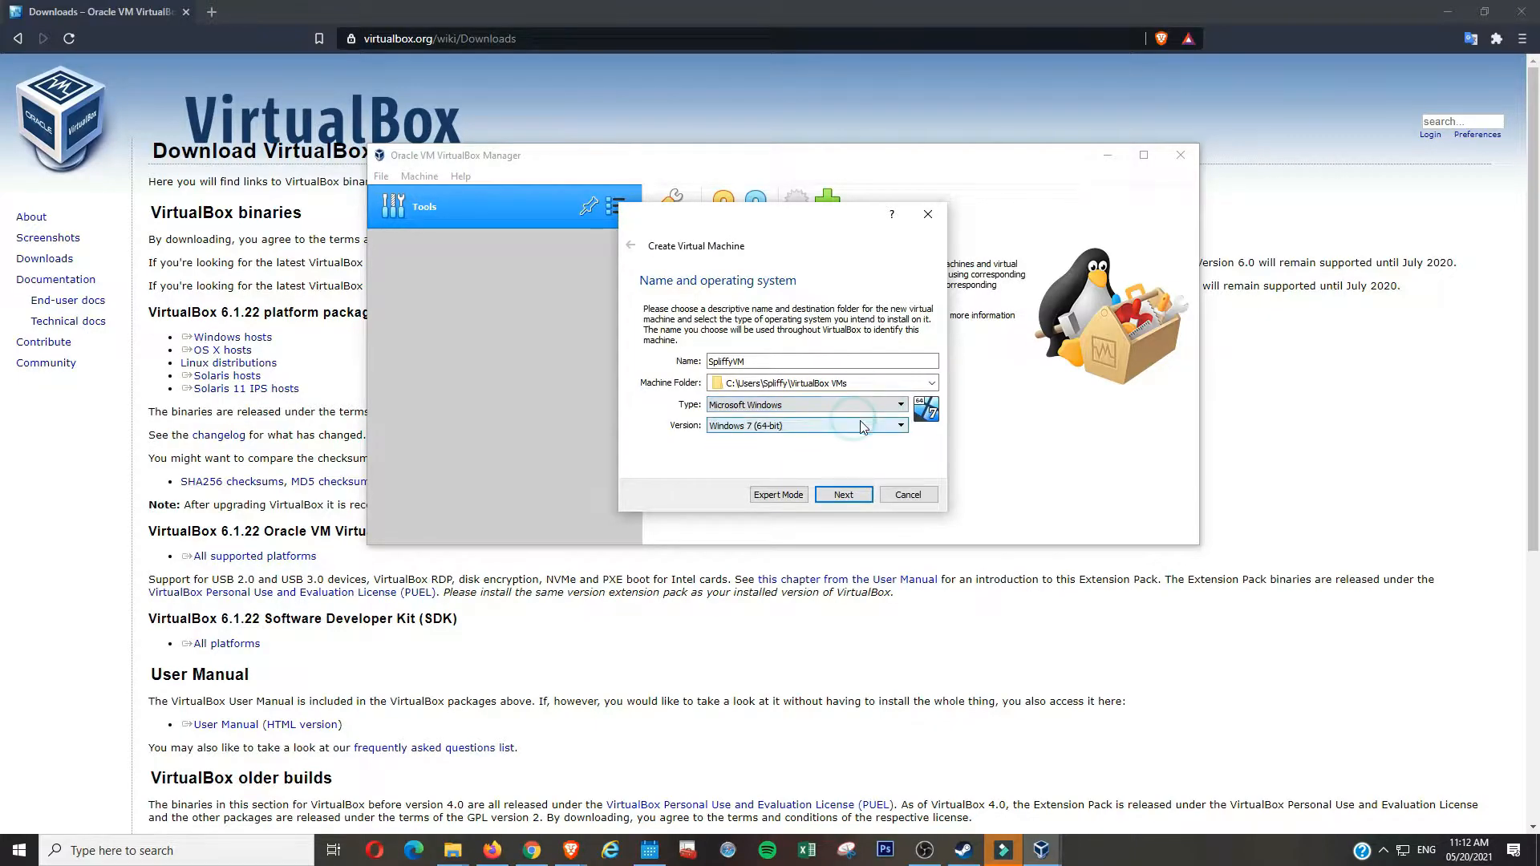
{"action": "left_click", "coordinate": [901, 426]}
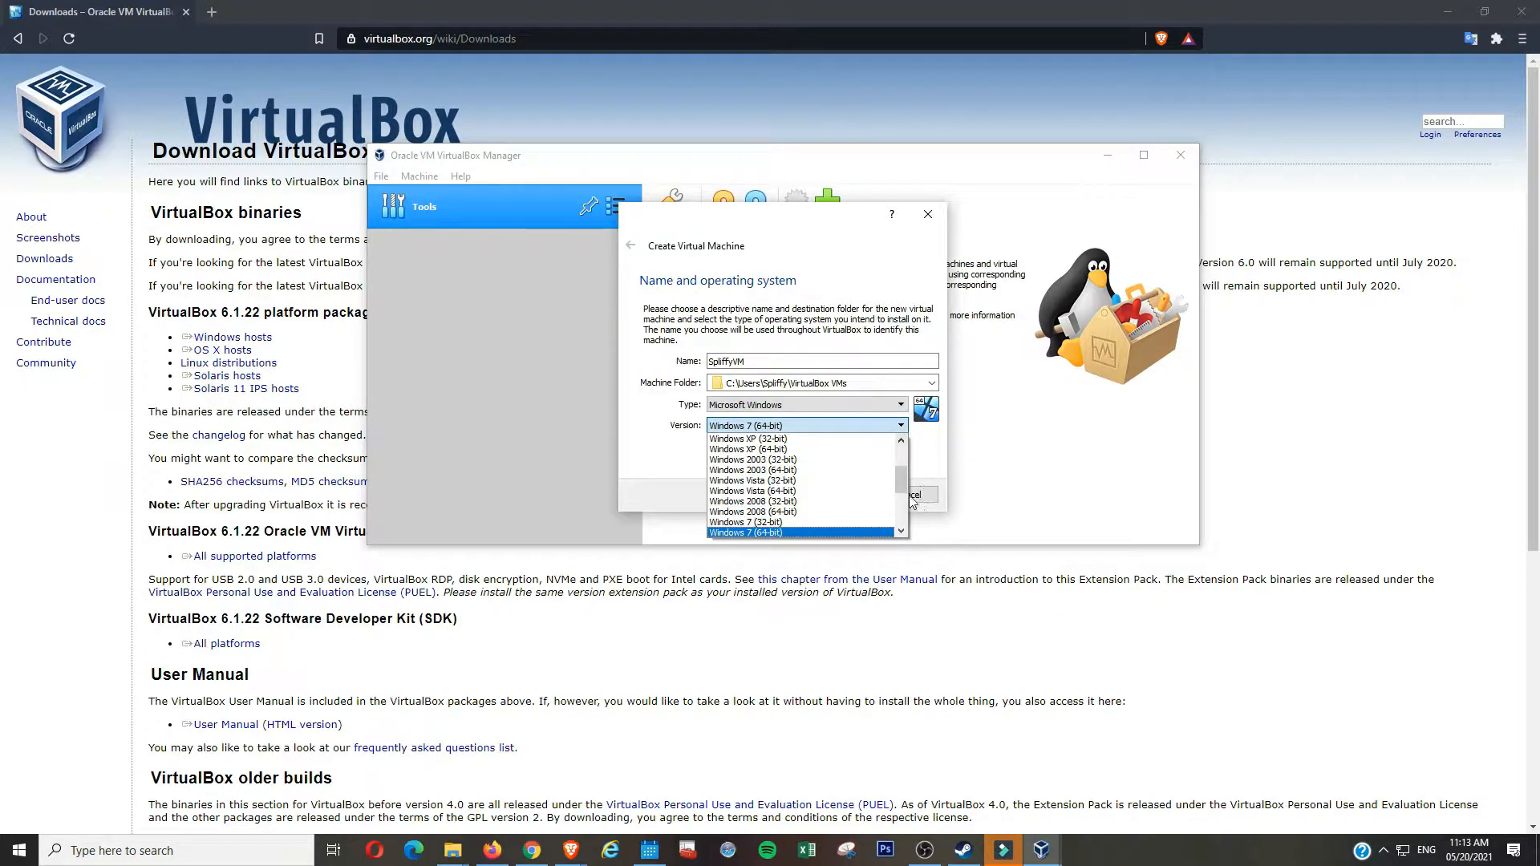
{"action": "left_click_drag", "start_coordinate": [906, 478], "coordinate": [897, 533]}
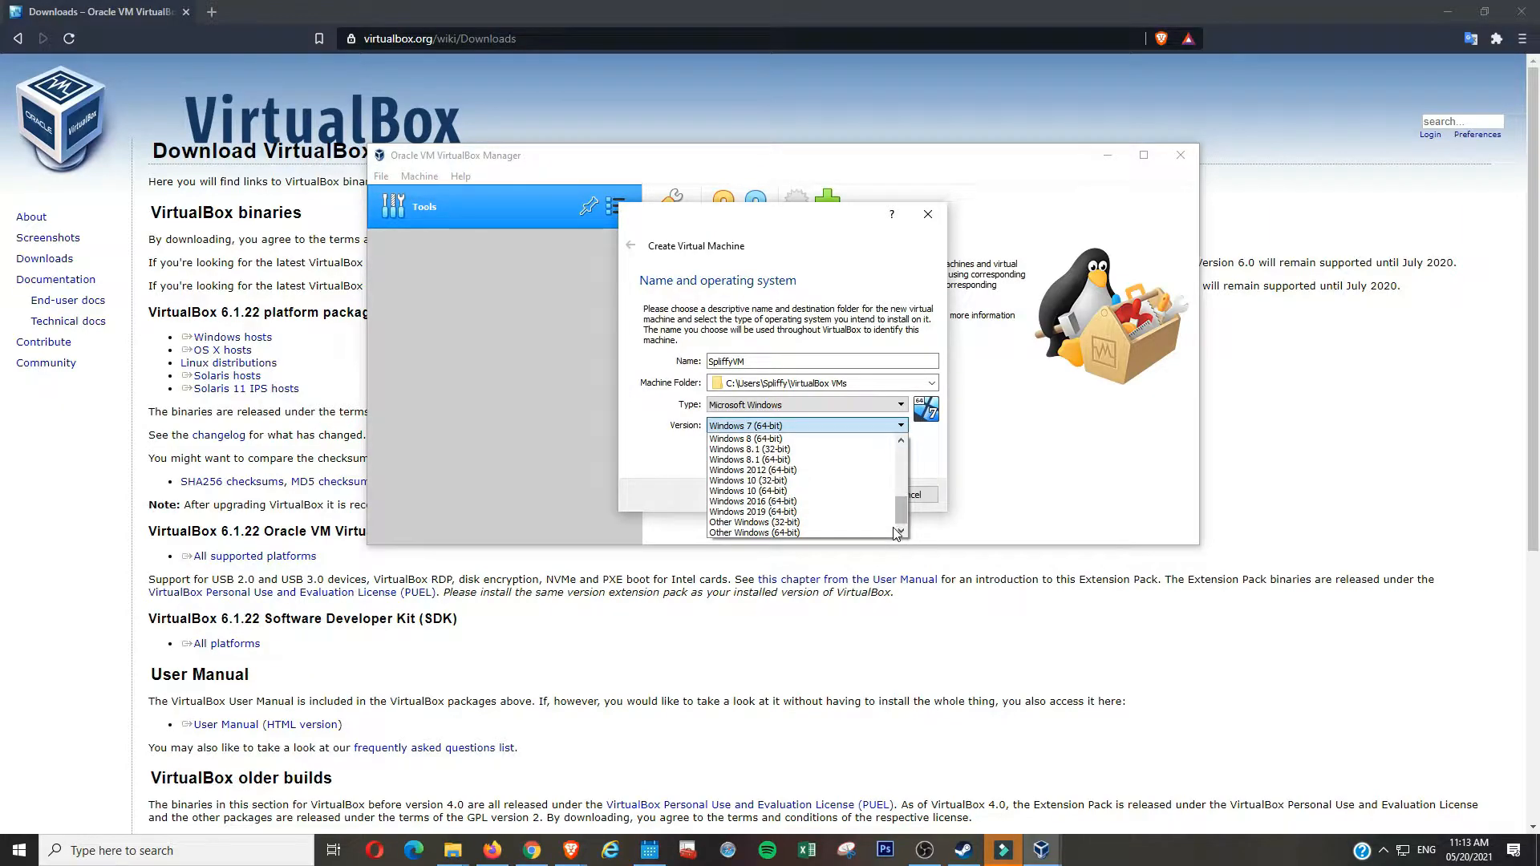
{"action": "left_click", "coordinate": [865, 495]}
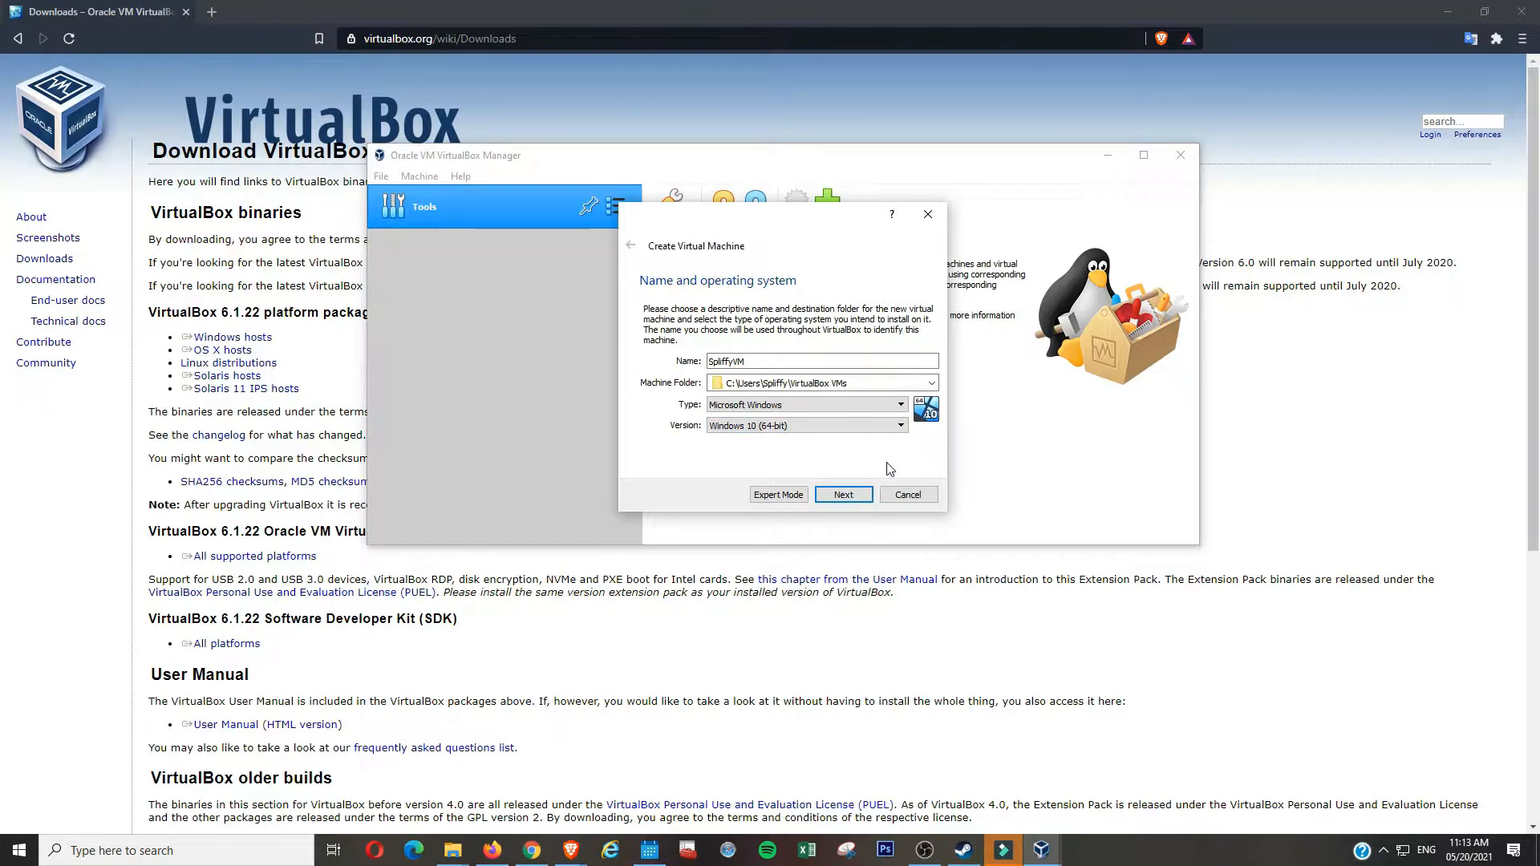
{"action": "left_click", "coordinate": [867, 493]}
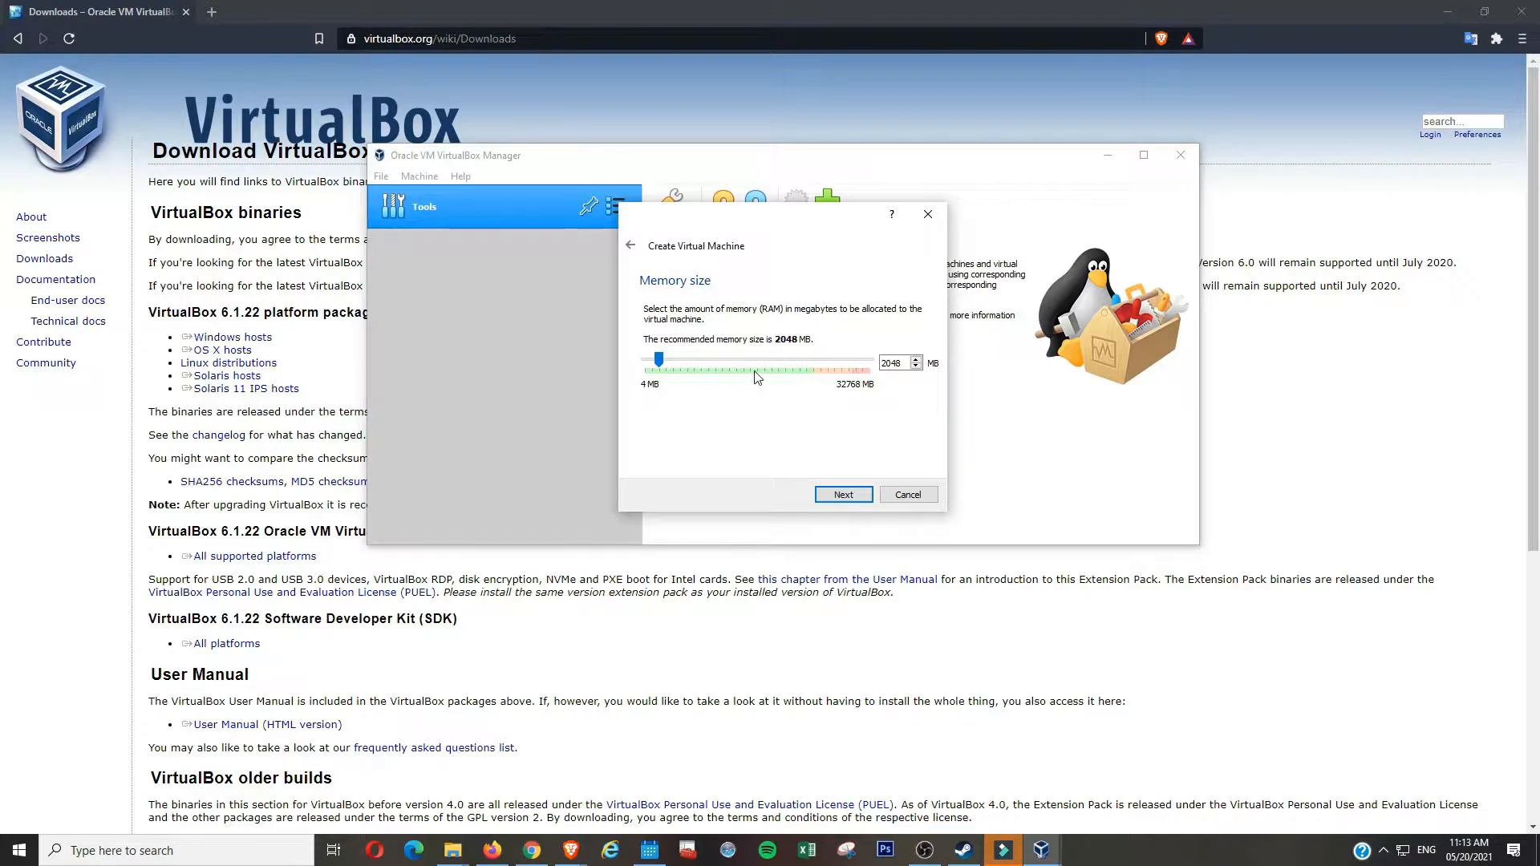
- Give the VM 8192 MB of memory and choose to create a new virtual hard disk
{"action": "left_click", "coordinate": [660, 361]}
{"action": "left_click_drag", "start_coordinate": [662, 361], "coordinate": [701, 373]}
{"action": "left_click", "coordinate": [844, 498]}
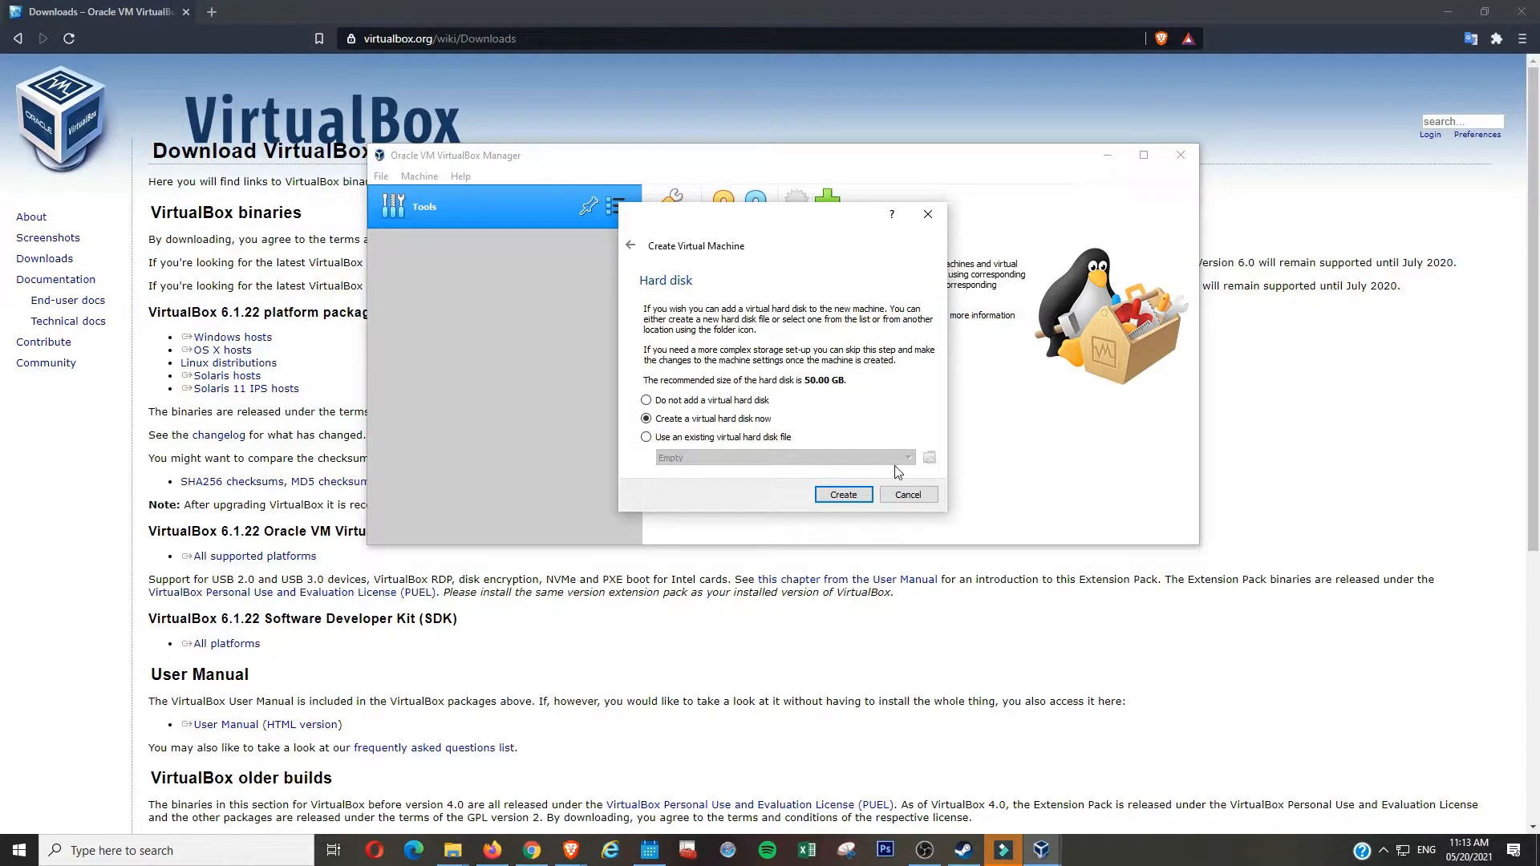
{"action": "left_click", "coordinate": [843, 495]}
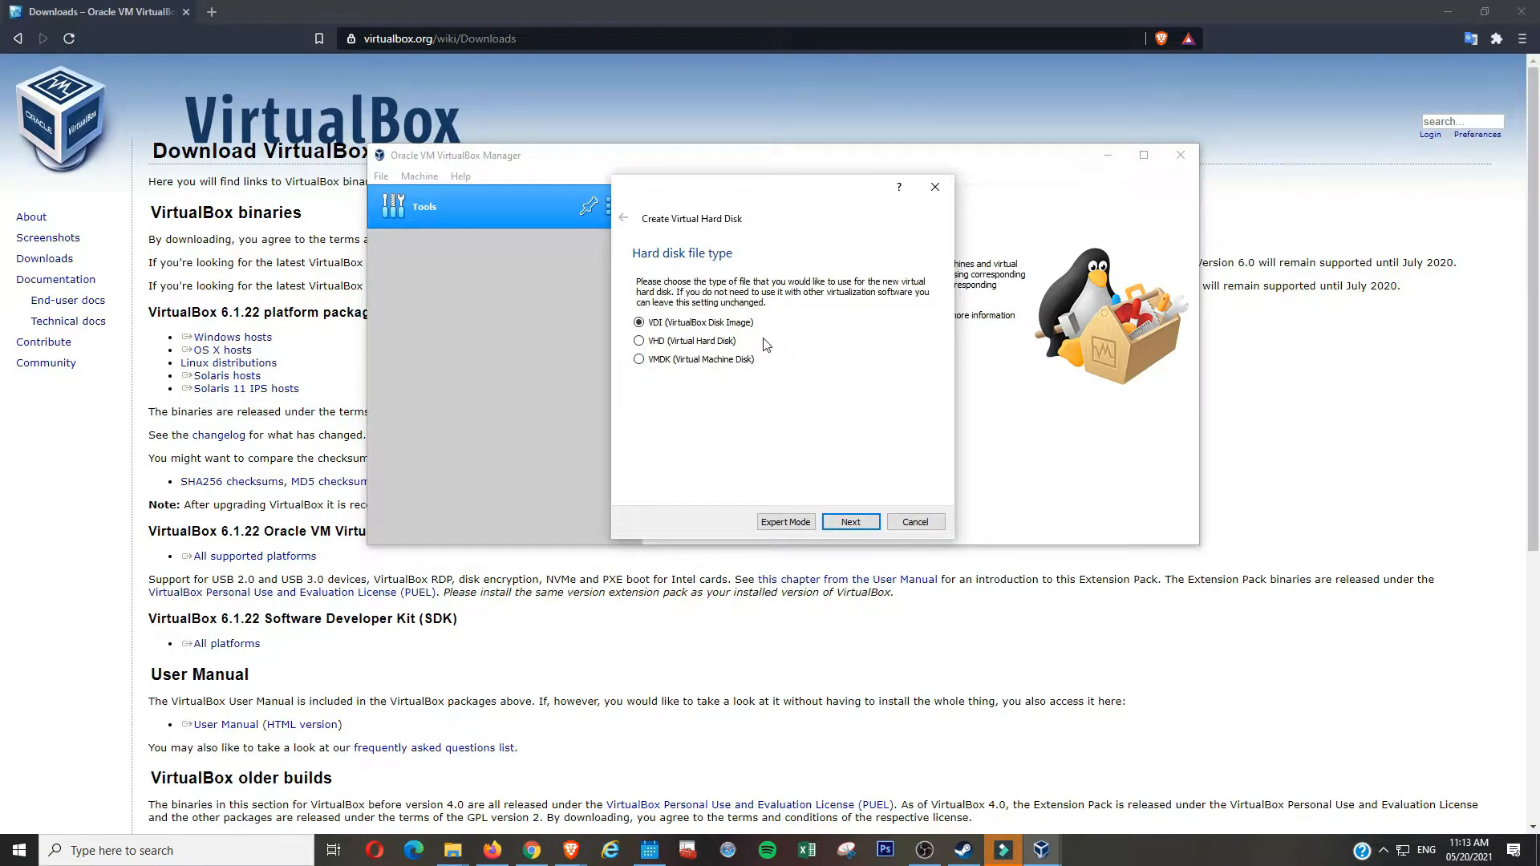
- Create a dynamically allocated 204.16 GB VDI disk for SpliffyVM
{"action": "left_click", "coordinate": [845, 523]}
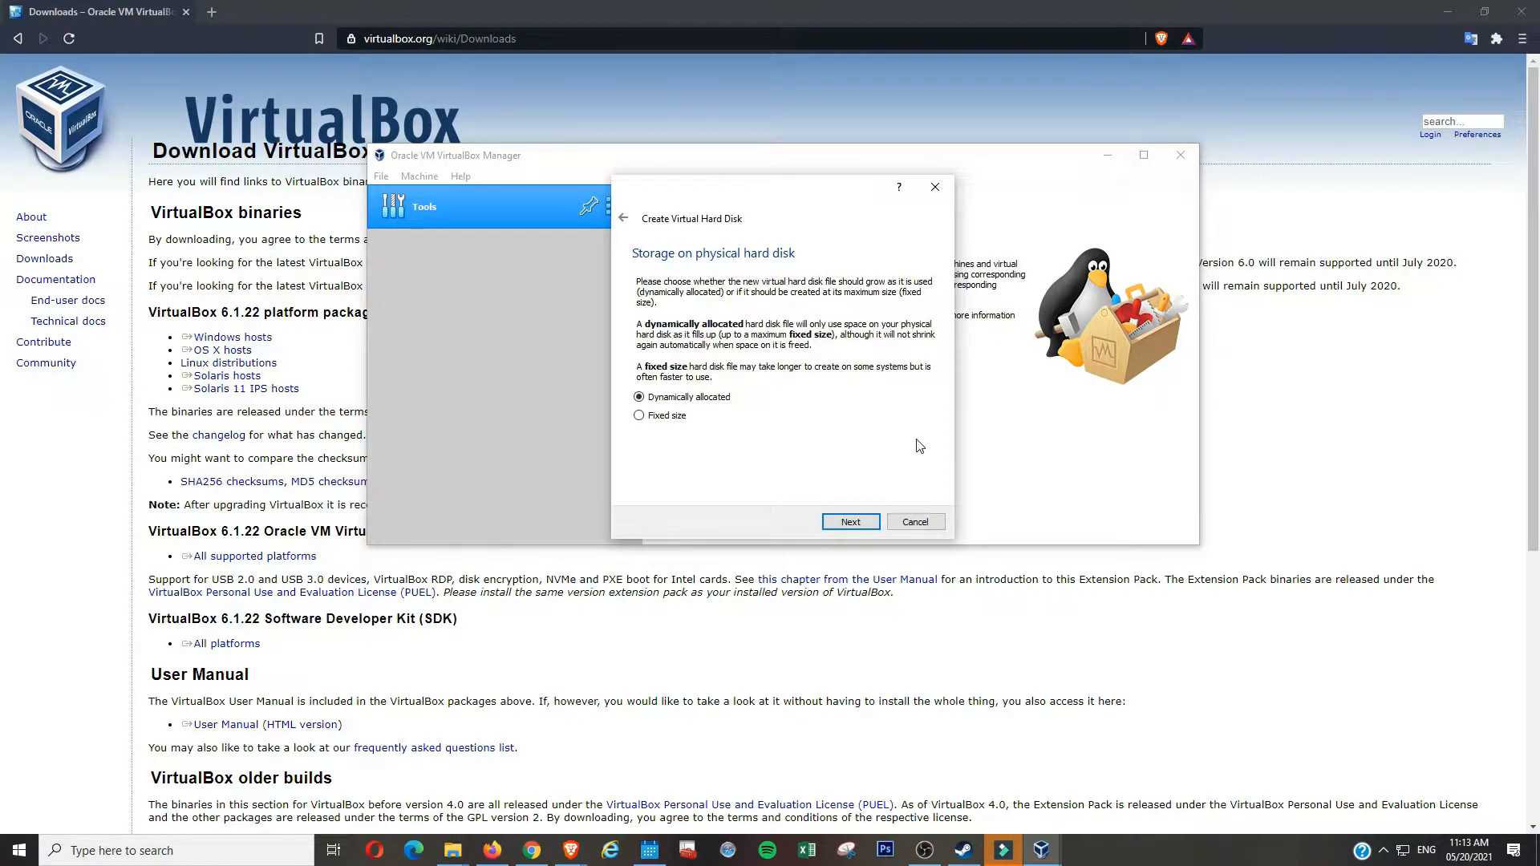
{"action": "left_click", "coordinate": [878, 518]}
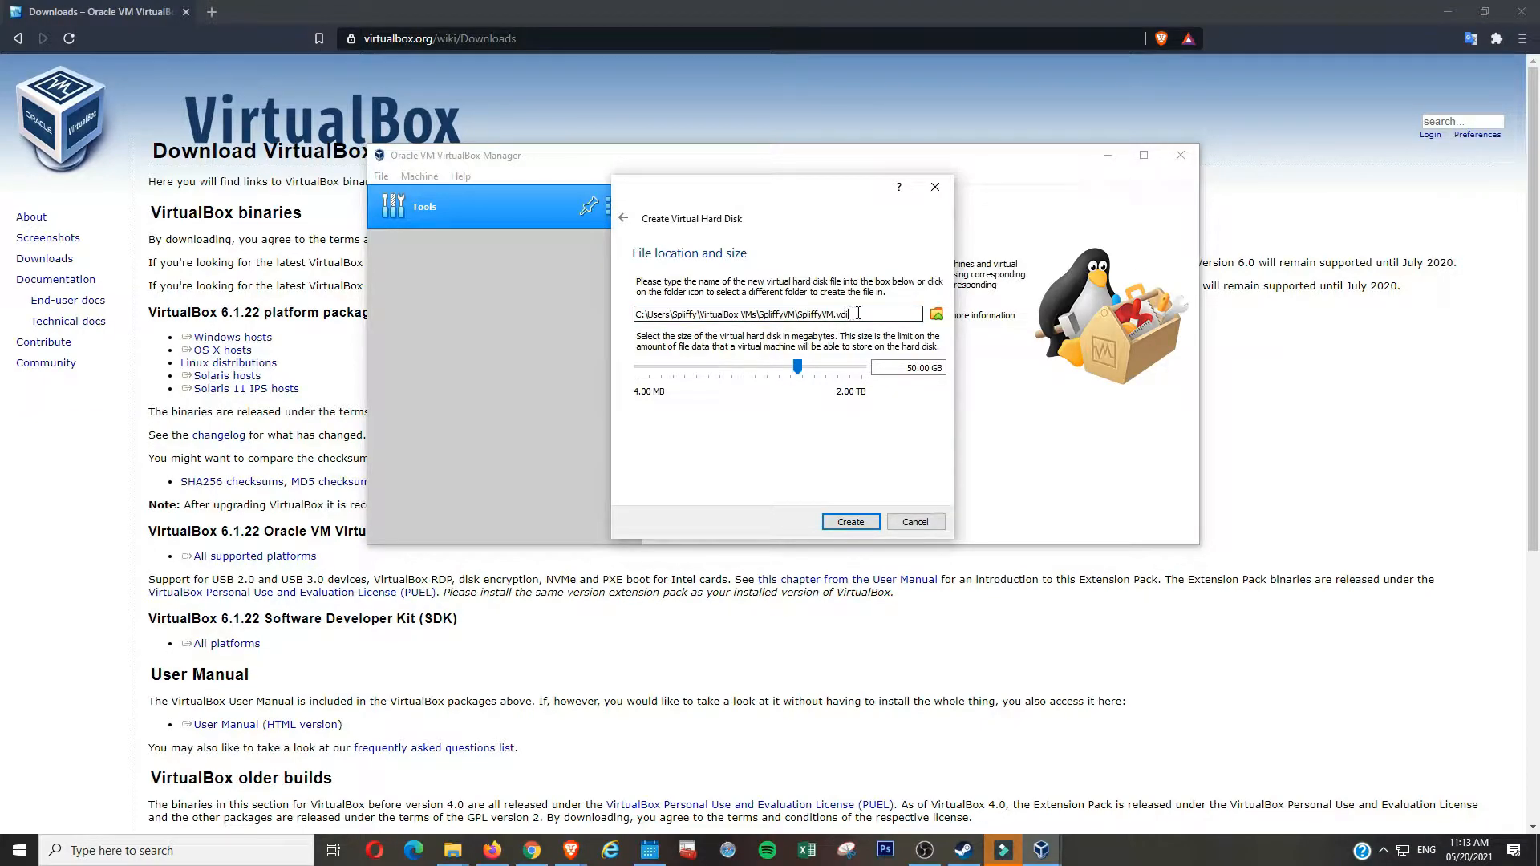
{"action": "left_click_drag", "start_coordinate": [851, 314], "coordinate": [499, 330]}
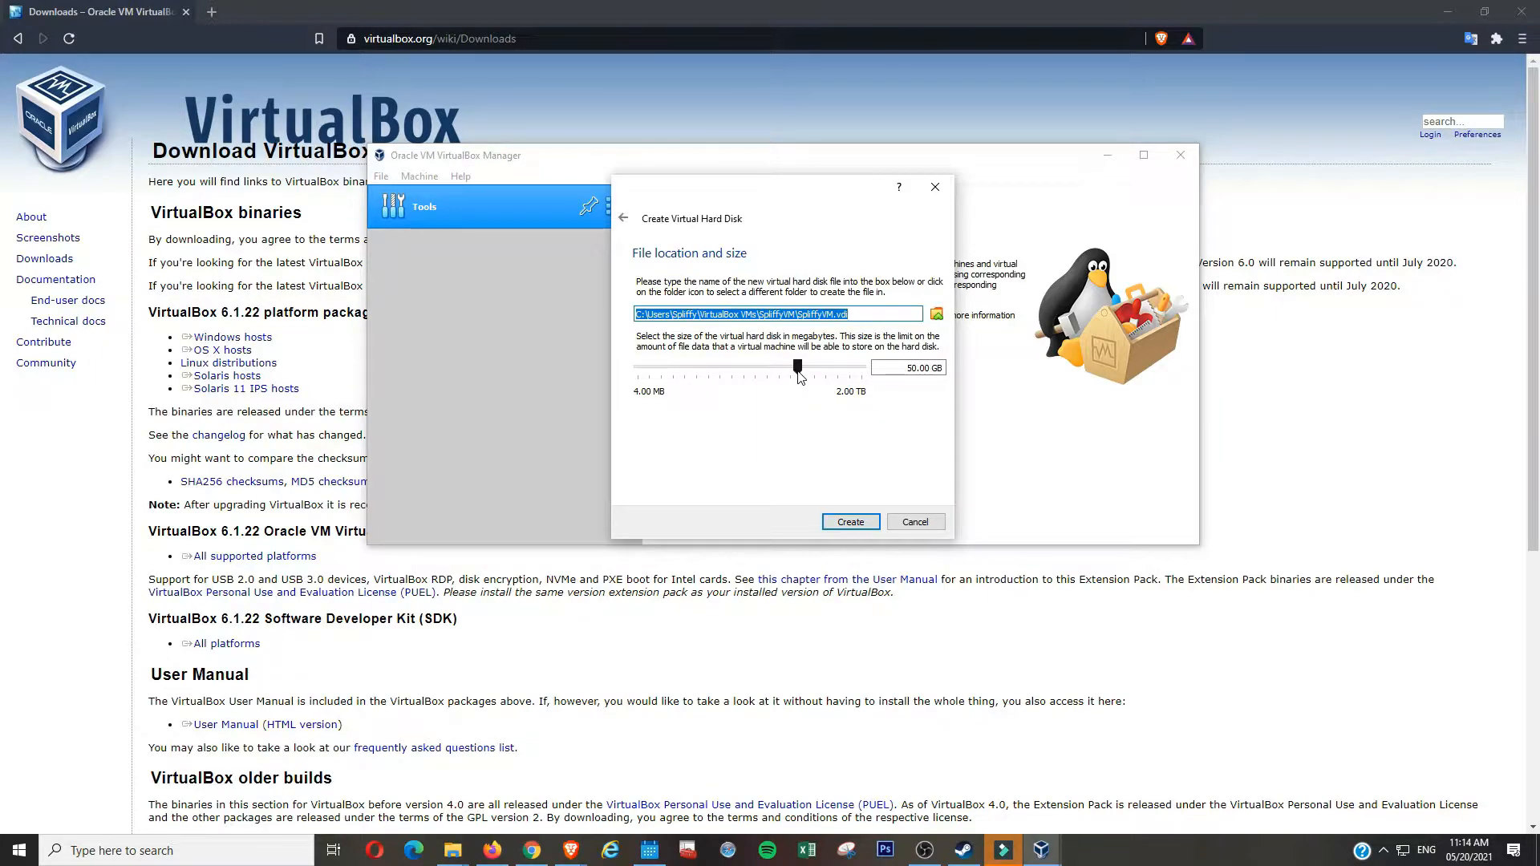
{"action": "left_click_drag", "start_coordinate": [799, 374], "coordinate": [823, 381]}
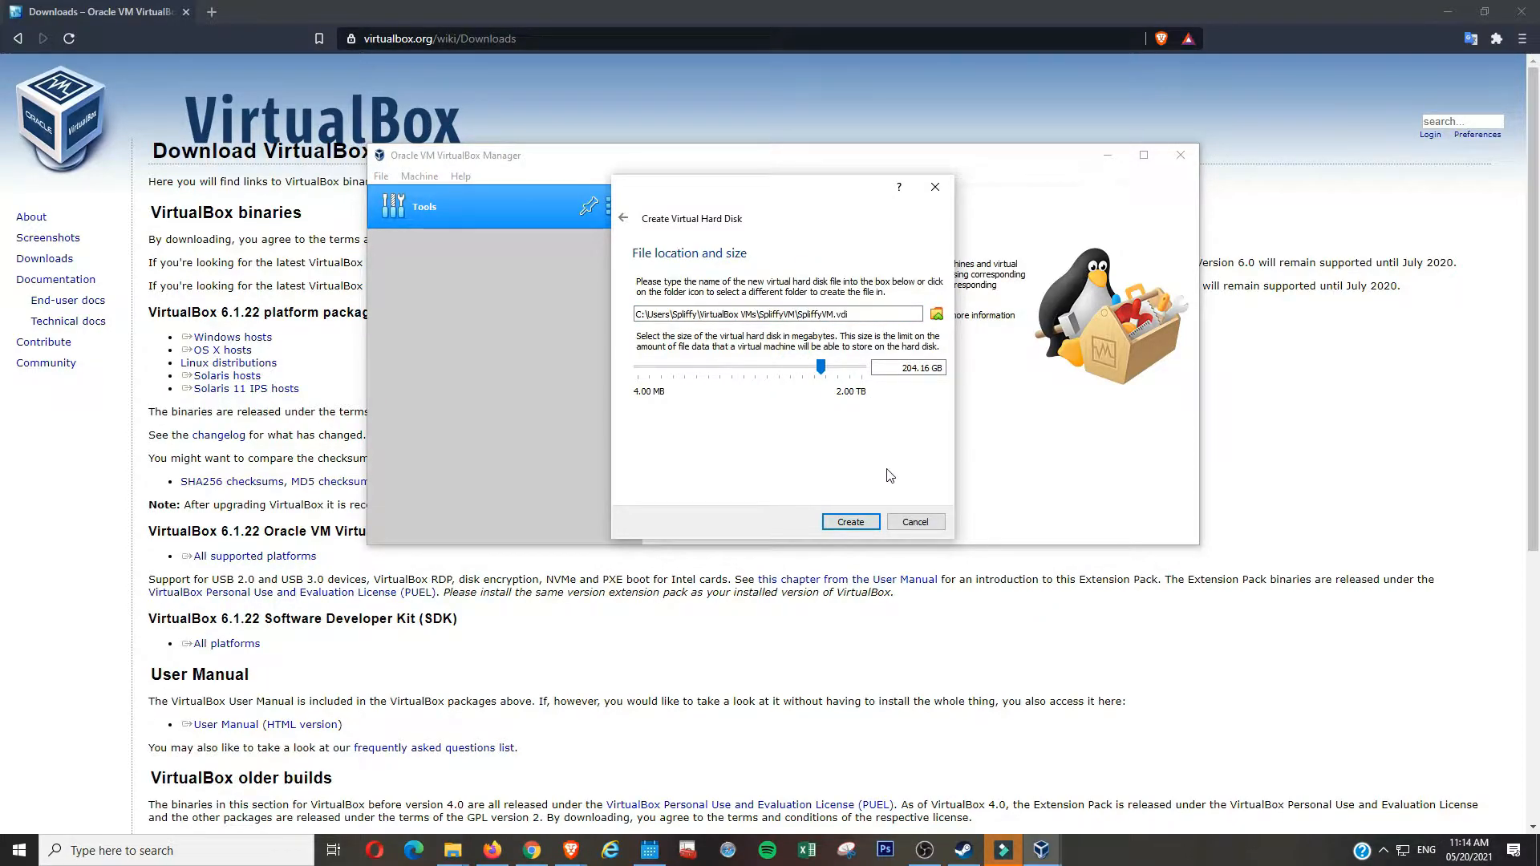
{"action": "left_click", "coordinate": [852, 522]}
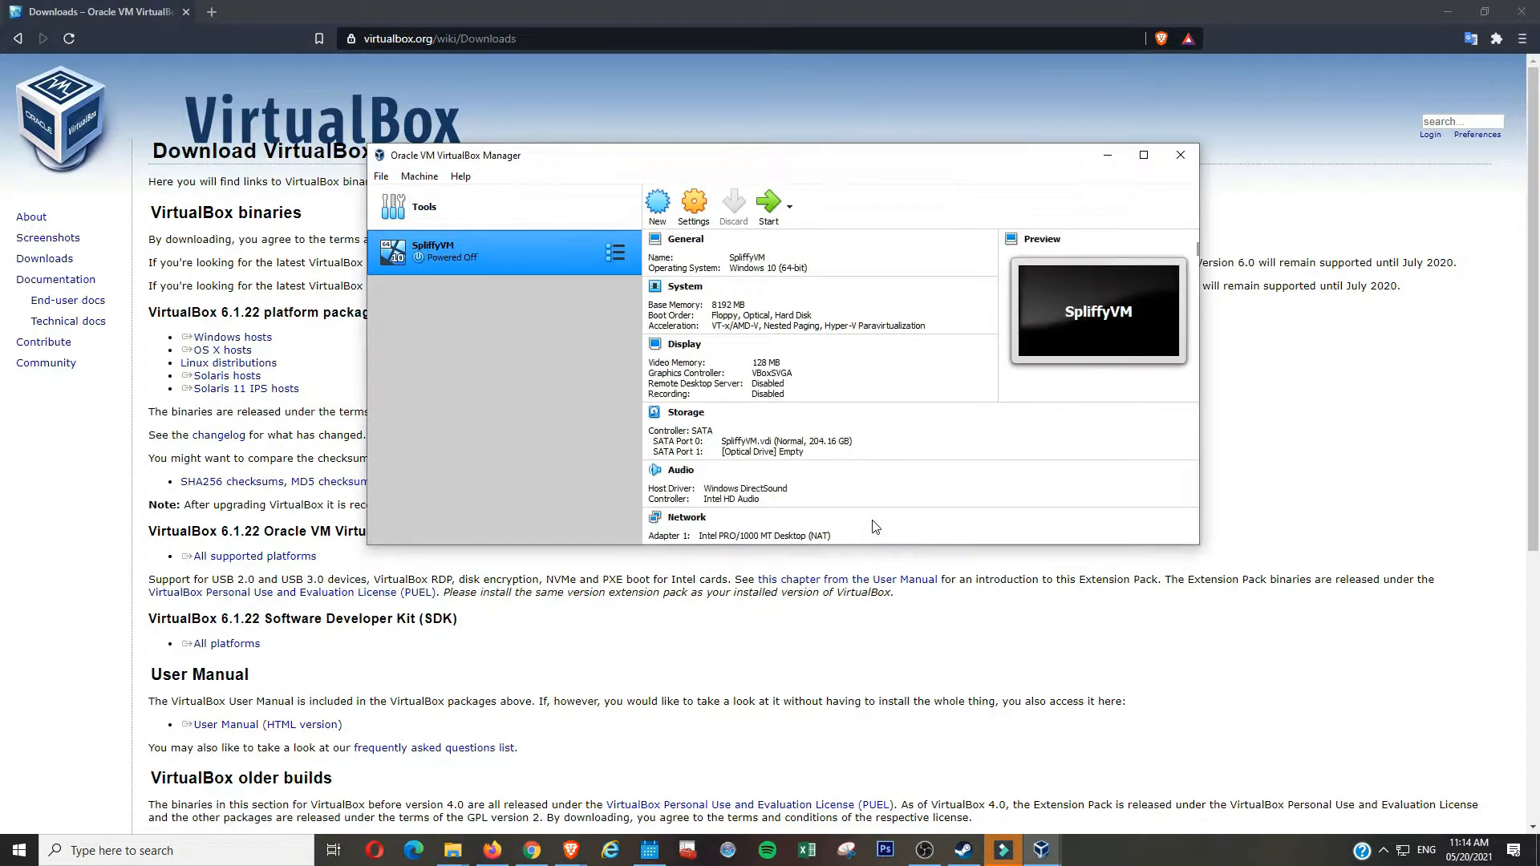
- Maximize the Manager and check the 8192 MB base memory, leaving it unchanged
{"action": "left_click", "coordinate": [1144, 155]}
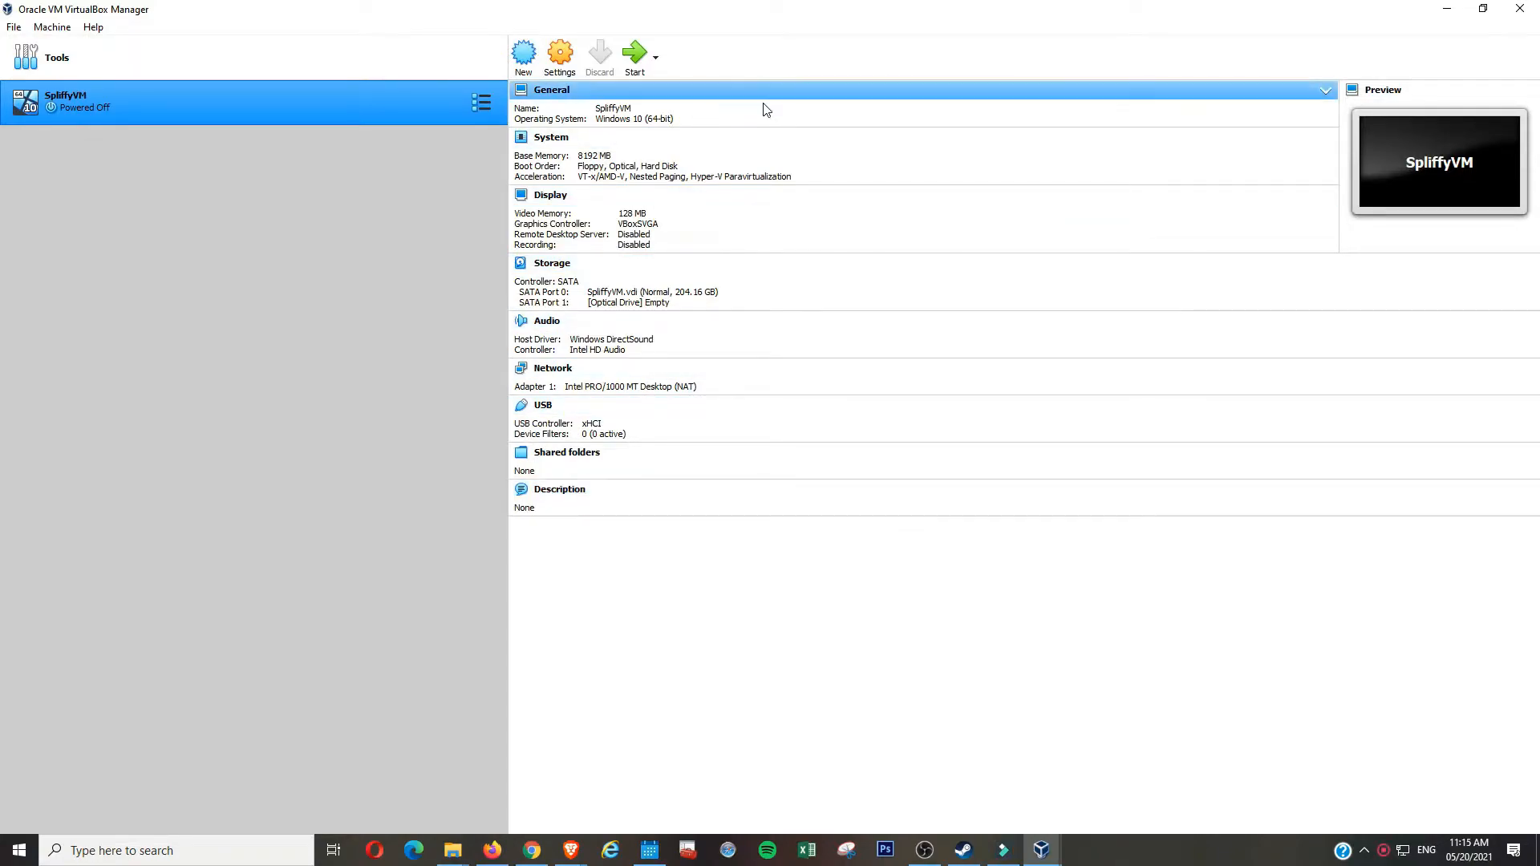
{"action": "left_click", "coordinate": [606, 163]}
{"action": "left_click_drag", "start_coordinate": [708, 199], "coordinate": [734, 210]}
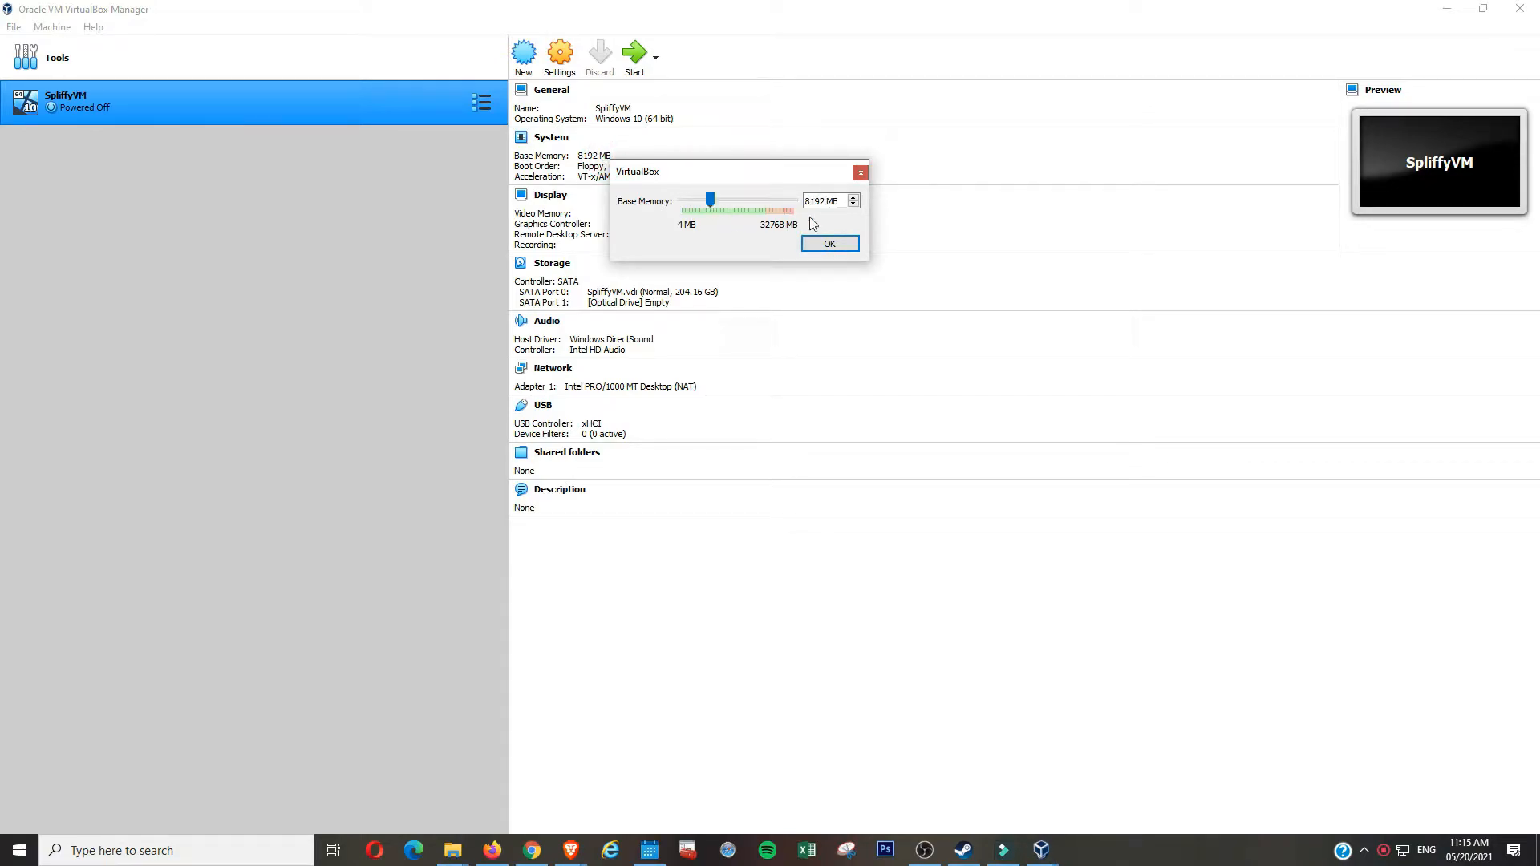
{"action": "left_click", "coordinate": [860, 171]}
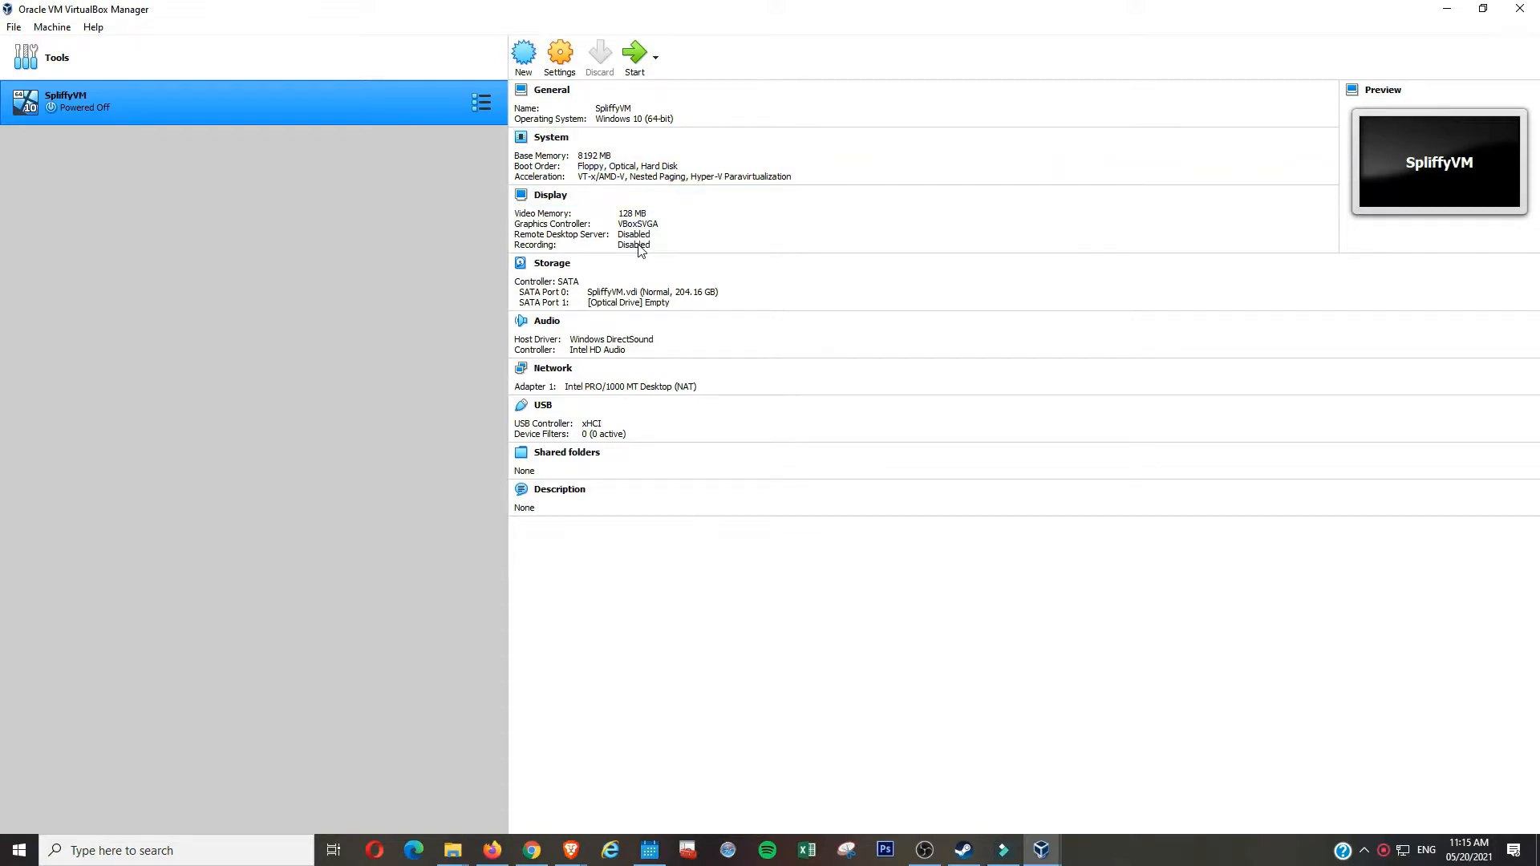
- Raise SpliffyVM's video memory to 256 MB
{"action": "left_click", "coordinate": [630, 215]}
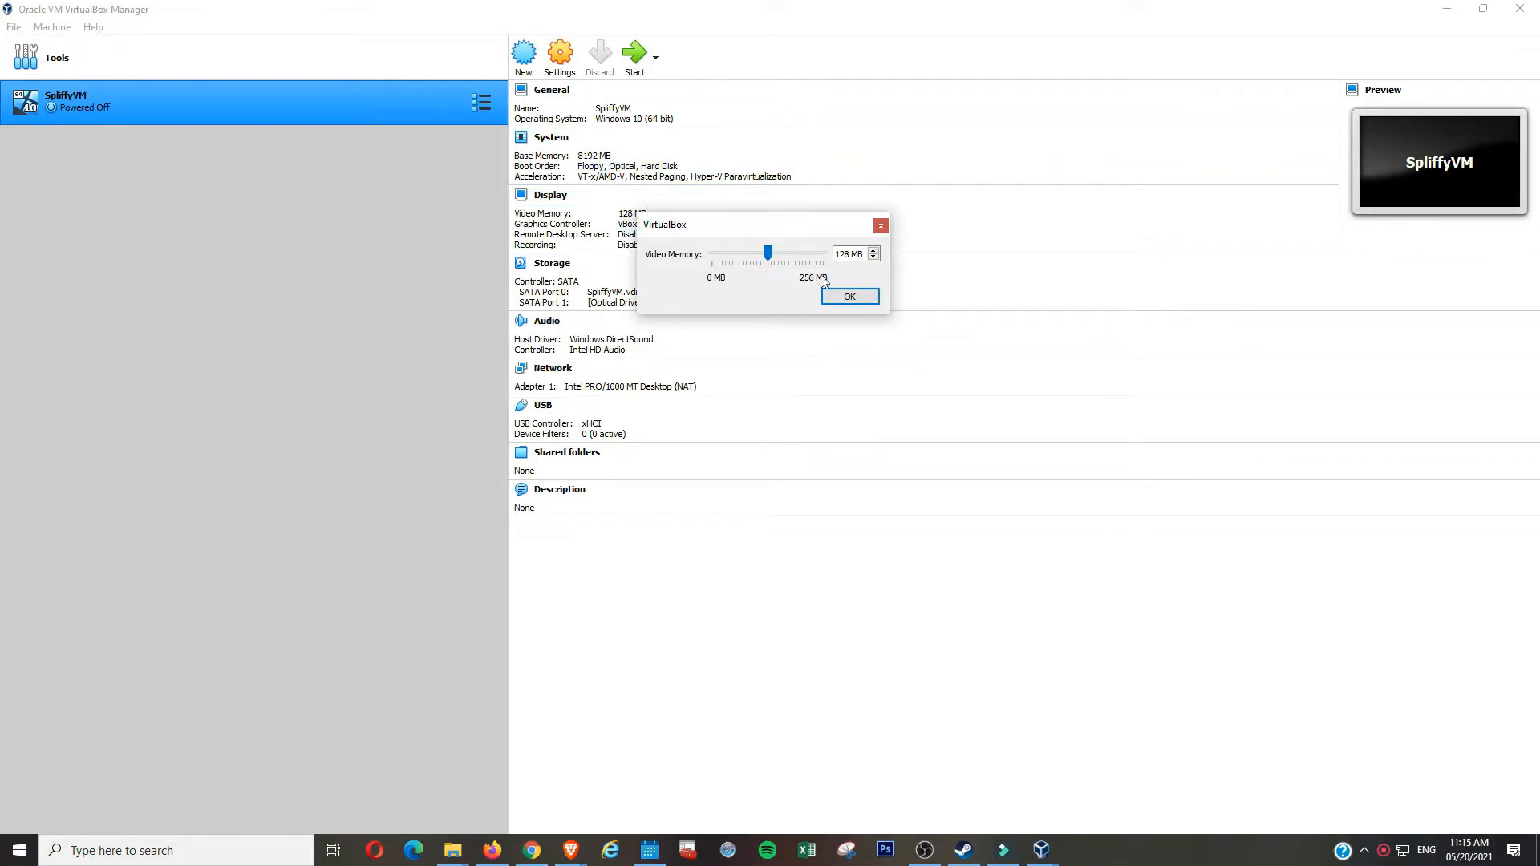
{"action": "left_click_drag", "start_coordinate": [770, 258], "coordinate": [823, 253]}
{"action": "left_click", "coordinate": [838, 299]}
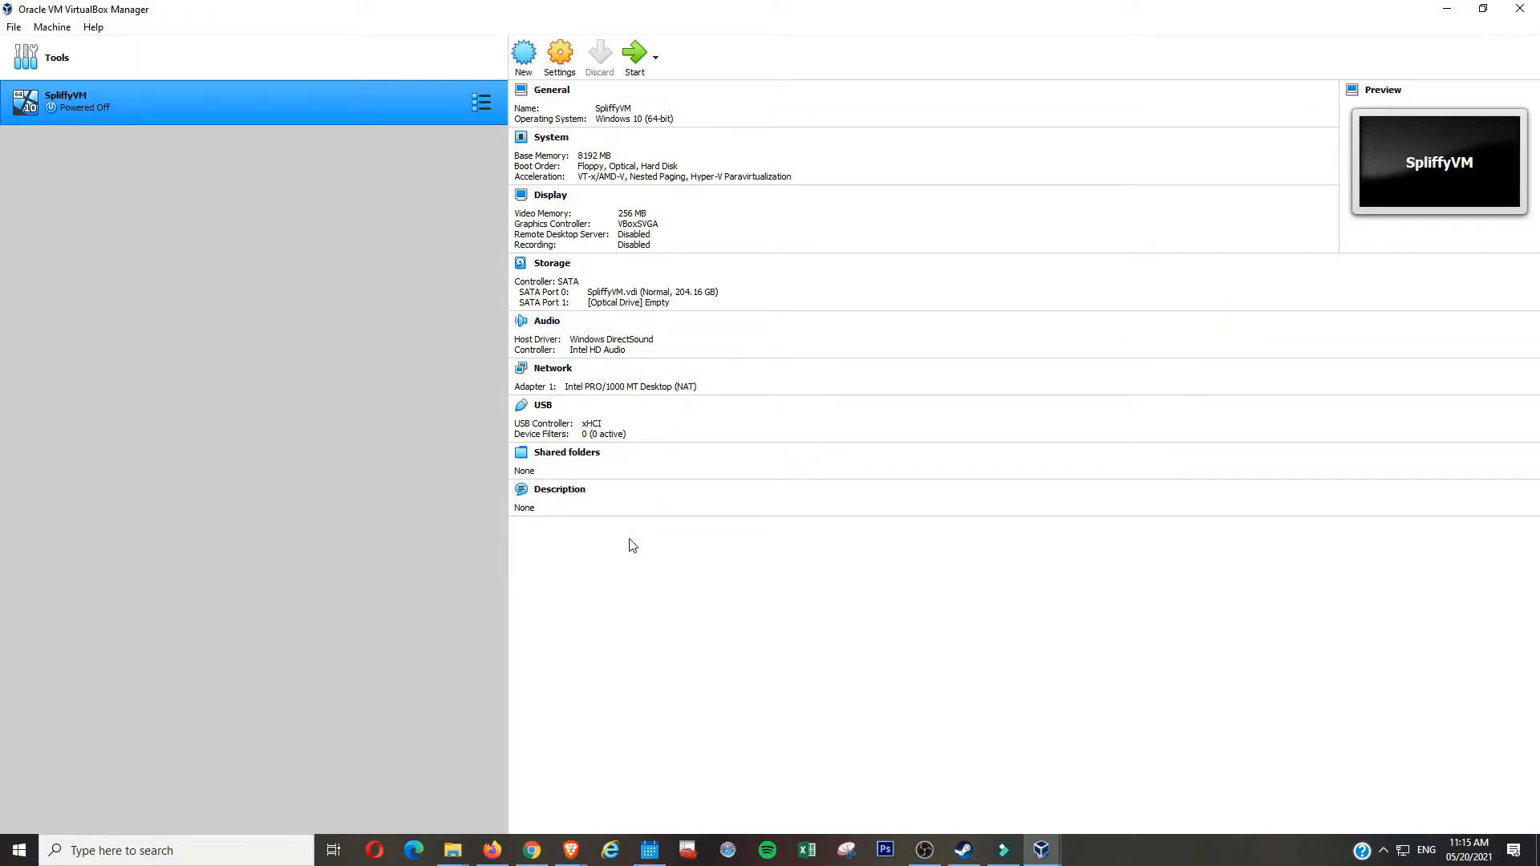
{"action": "left_click", "coordinate": [560, 56]}
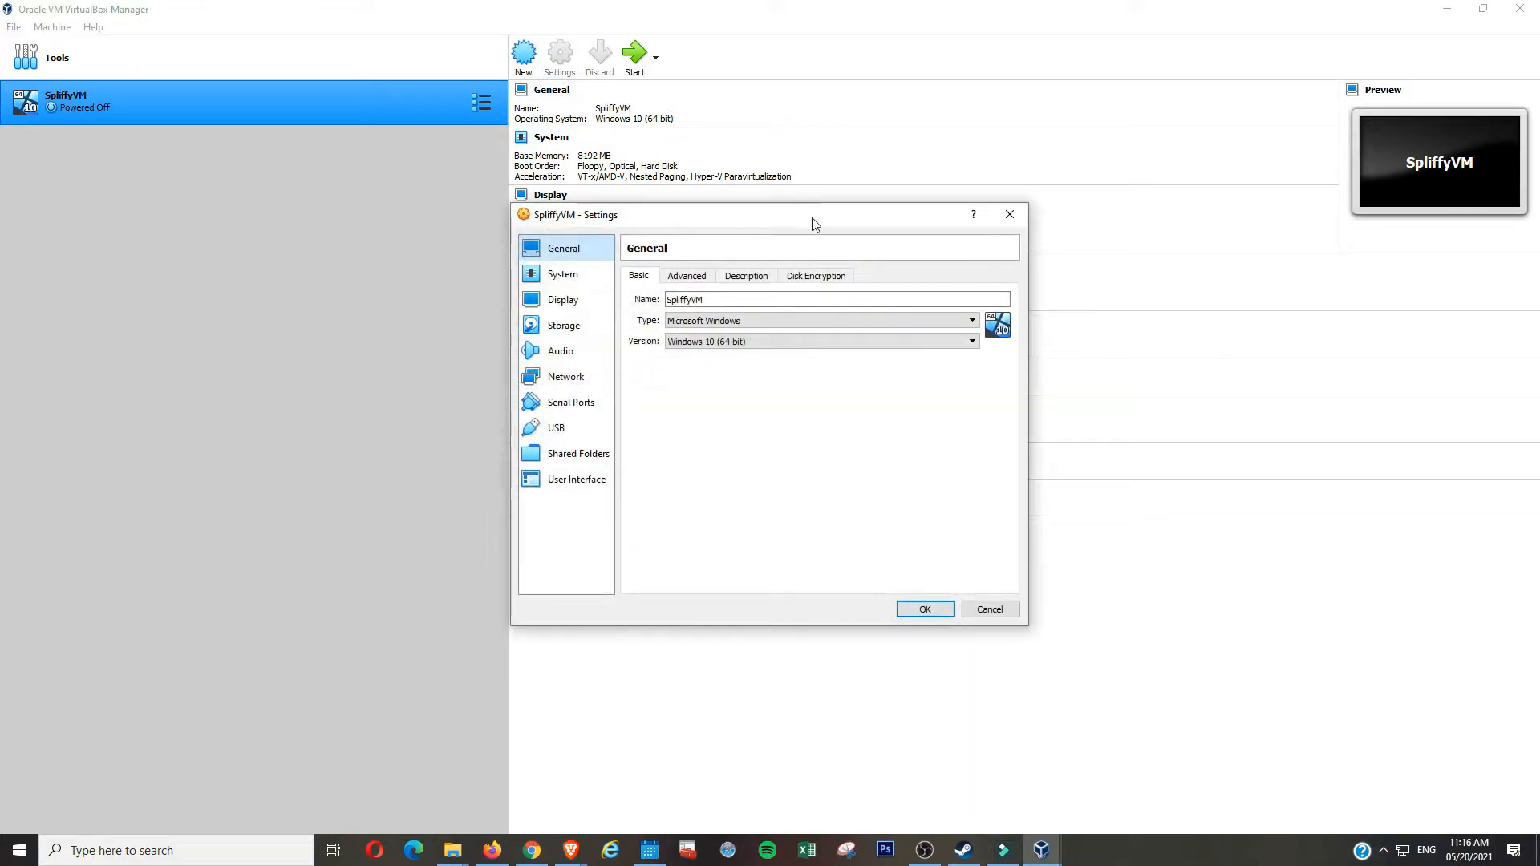
{"action": "left_click", "coordinate": [598, 273]}
{"action": "left_click", "coordinate": [593, 351]}
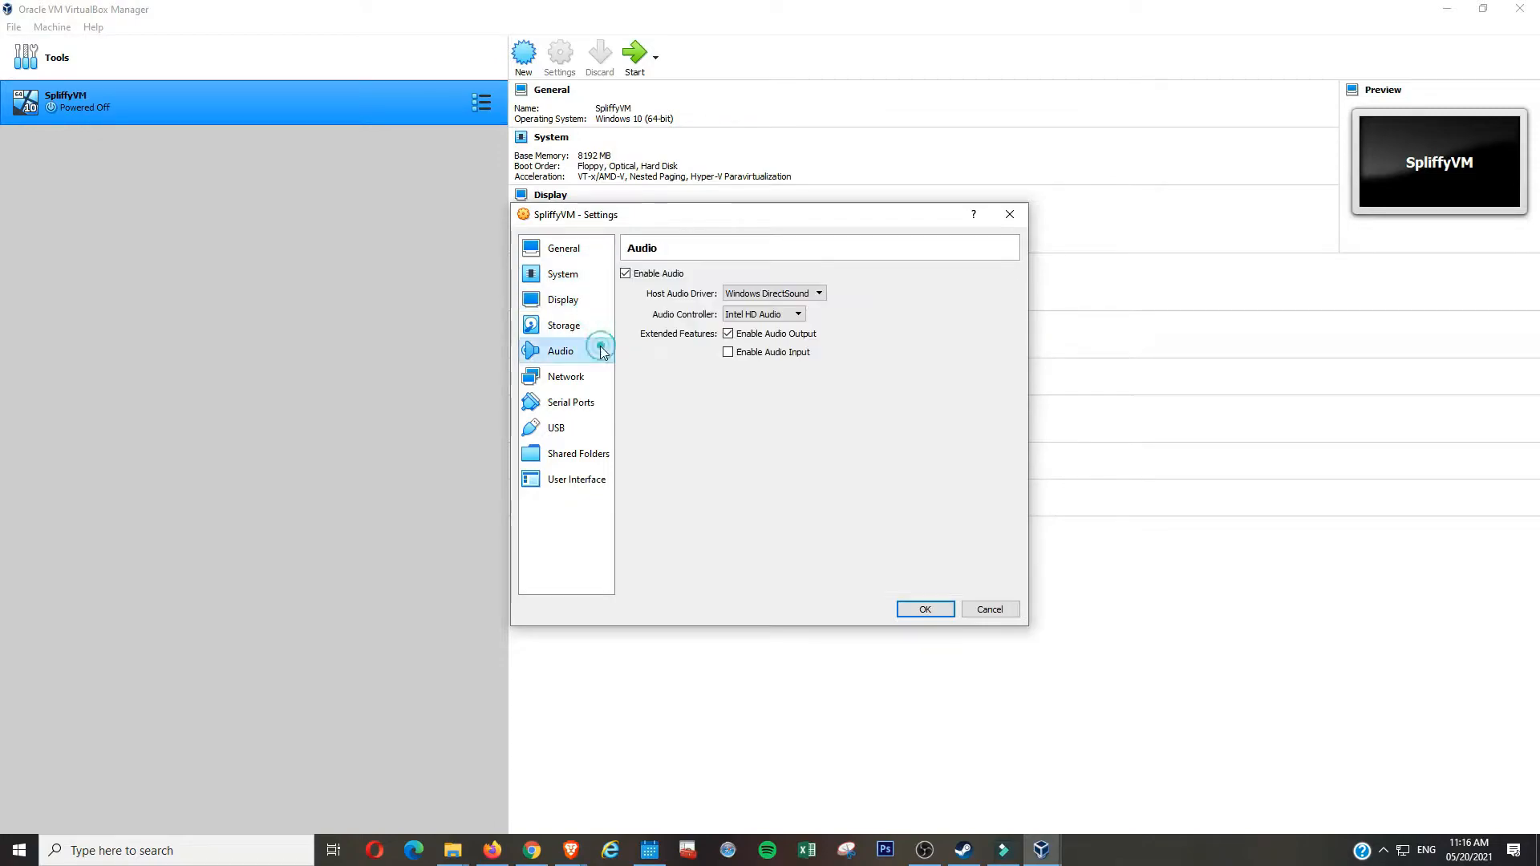
{"action": "left_click", "coordinate": [582, 381]}
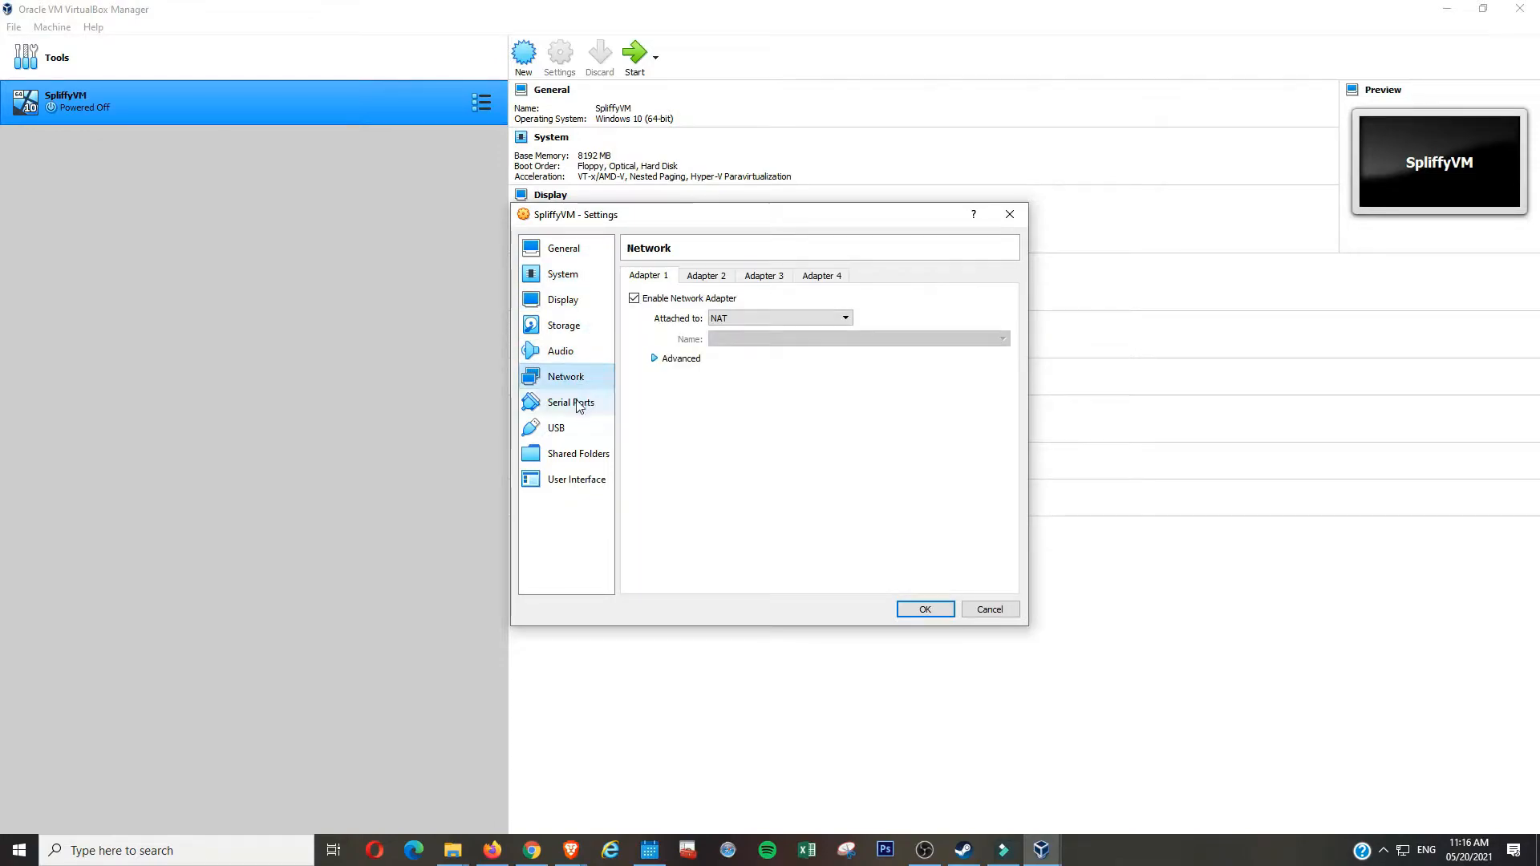
{"action": "left_click", "coordinate": [581, 403]}
{"action": "left_click", "coordinate": [562, 430]}
{"action": "left_click", "coordinate": [571, 455]}
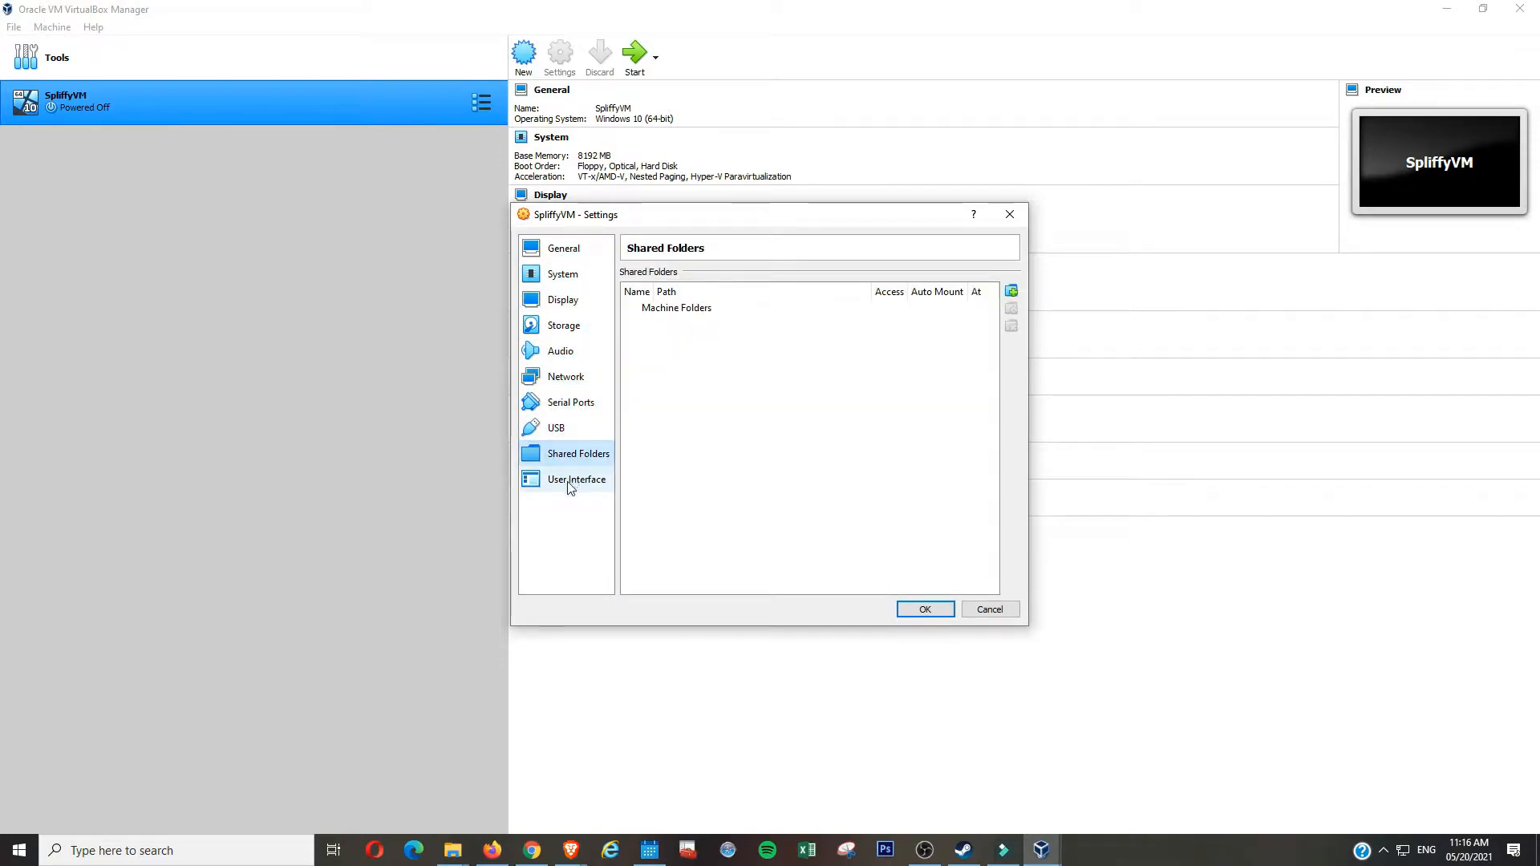
{"action": "left_click", "coordinate": [570, 483]}
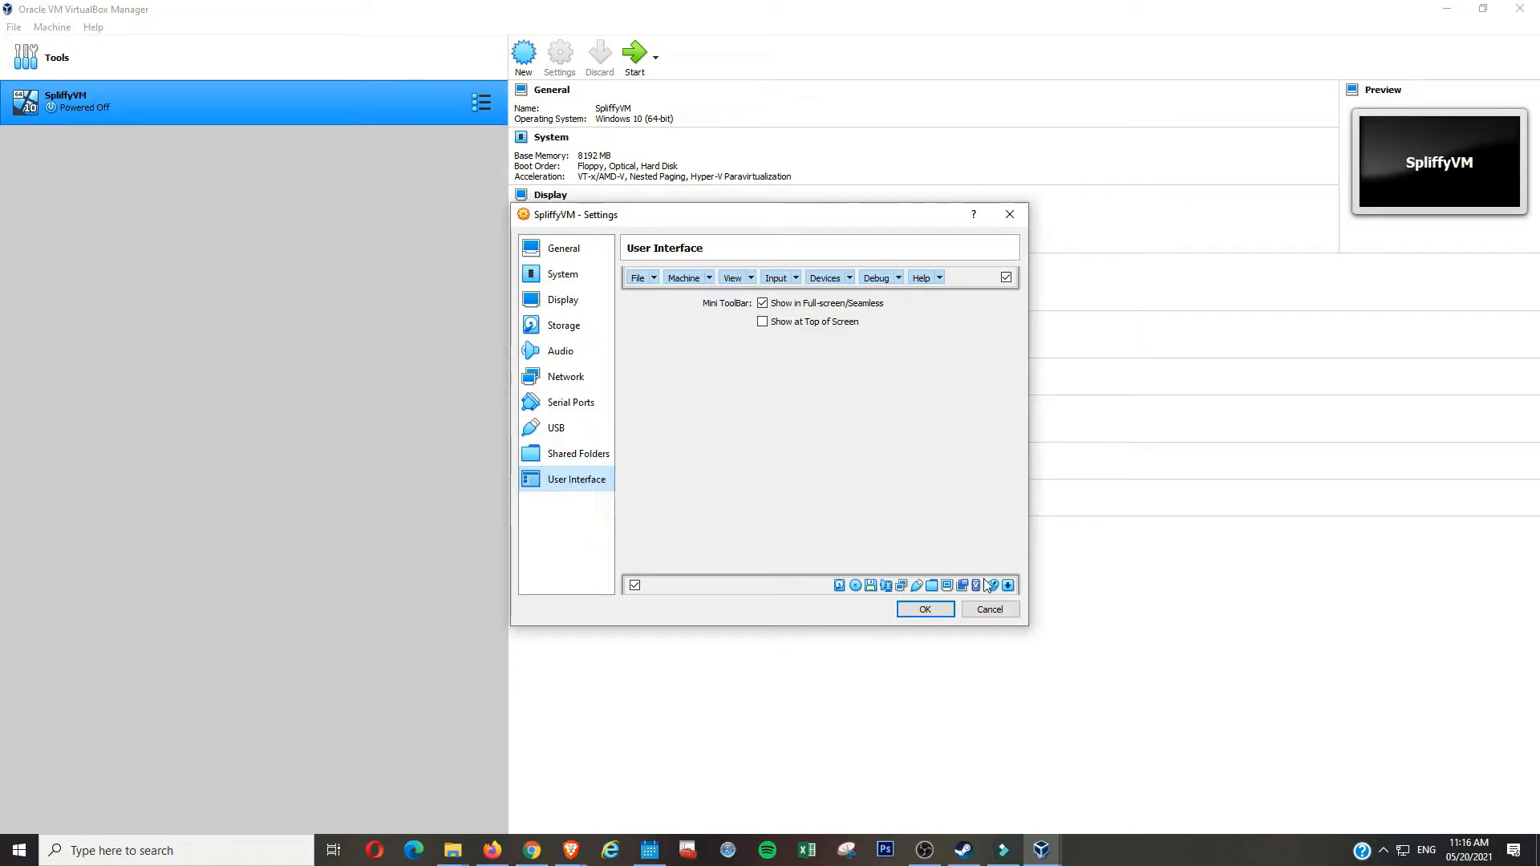
{"action": "left_click", "coordinate": [1004, 612]}
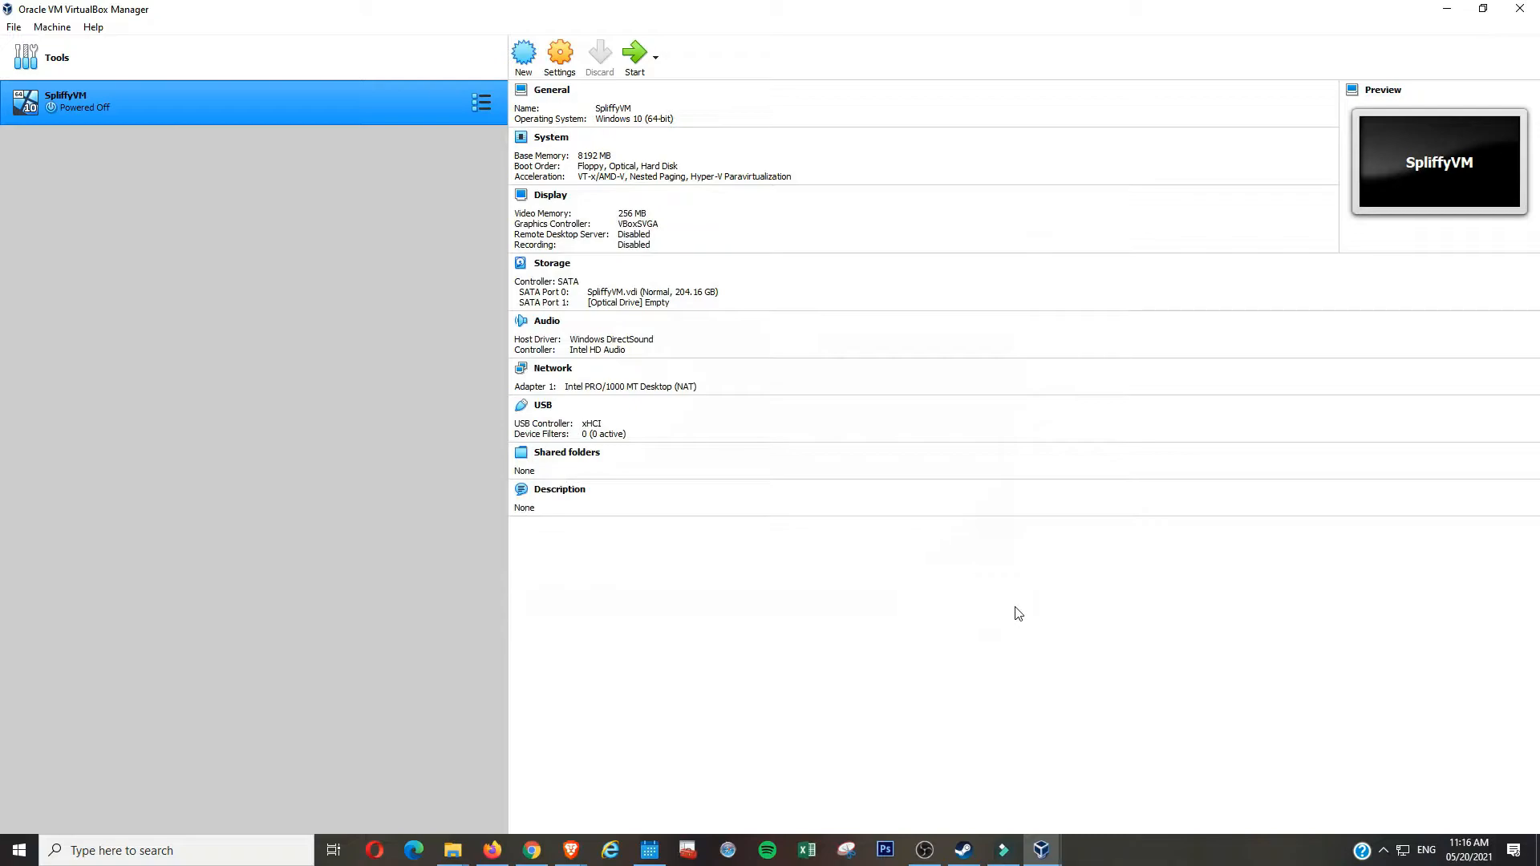
- Open the VirtualBox VMs\SpliffyVM folder and widen the window to show file sizes
{"action": "key", "text": "super+r"}
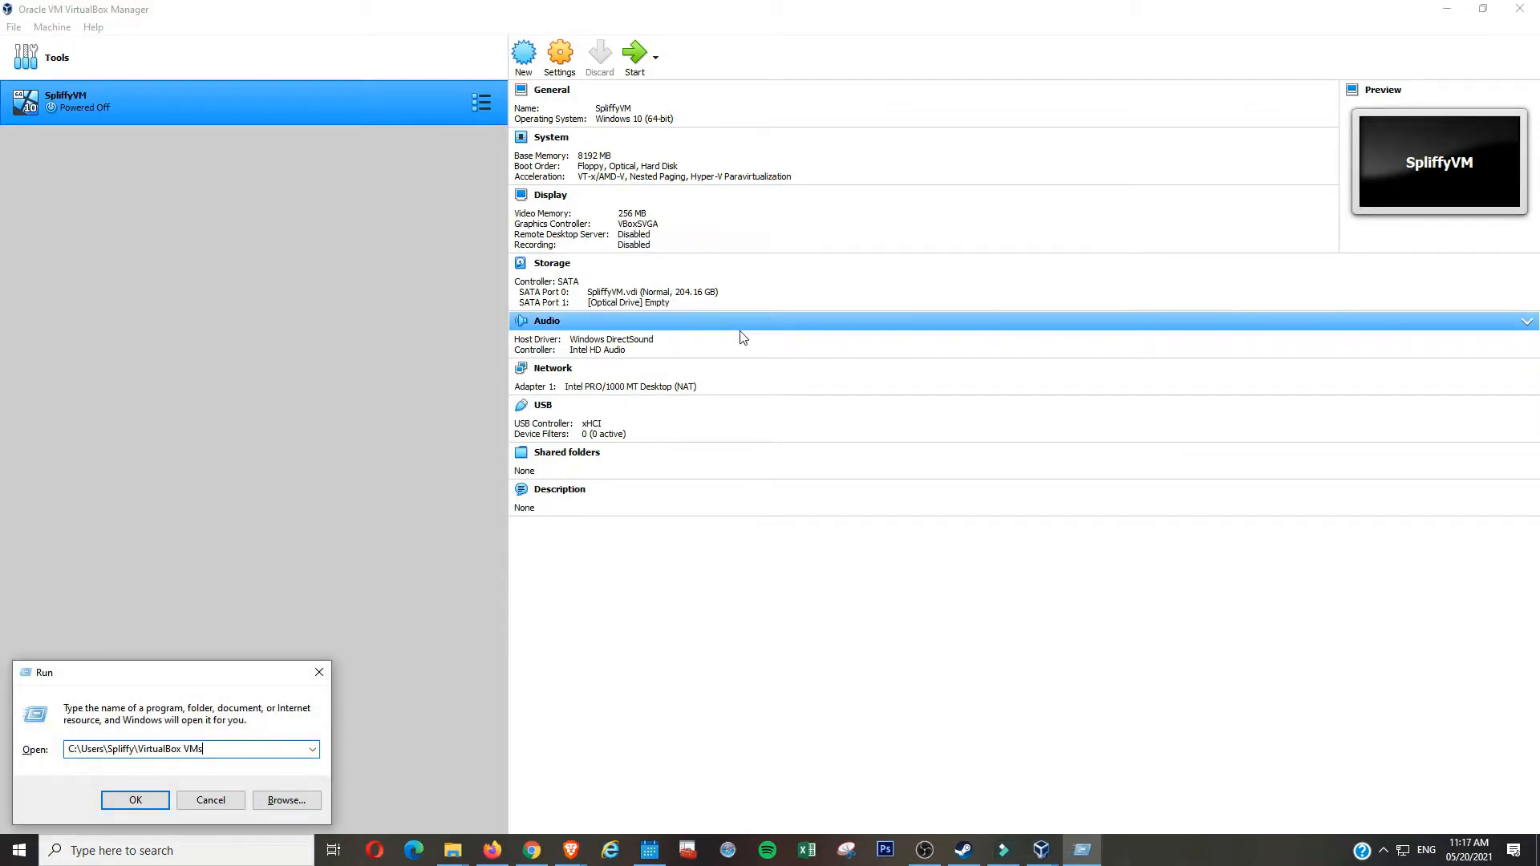
{"action": "key", "text": "Return"}
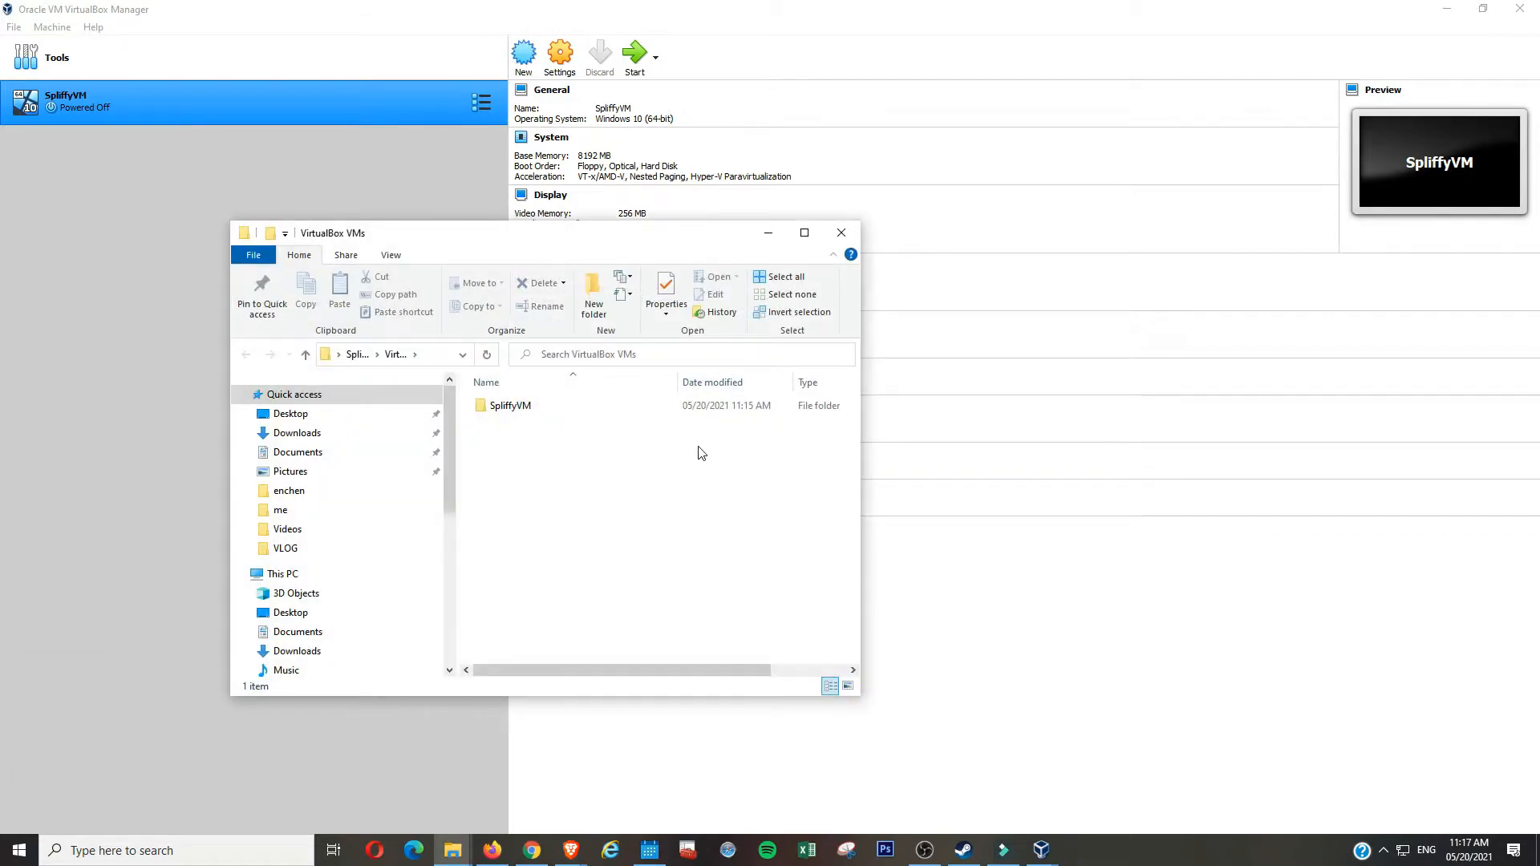
{"action": "double_click", "coordinate": [698, 409]}
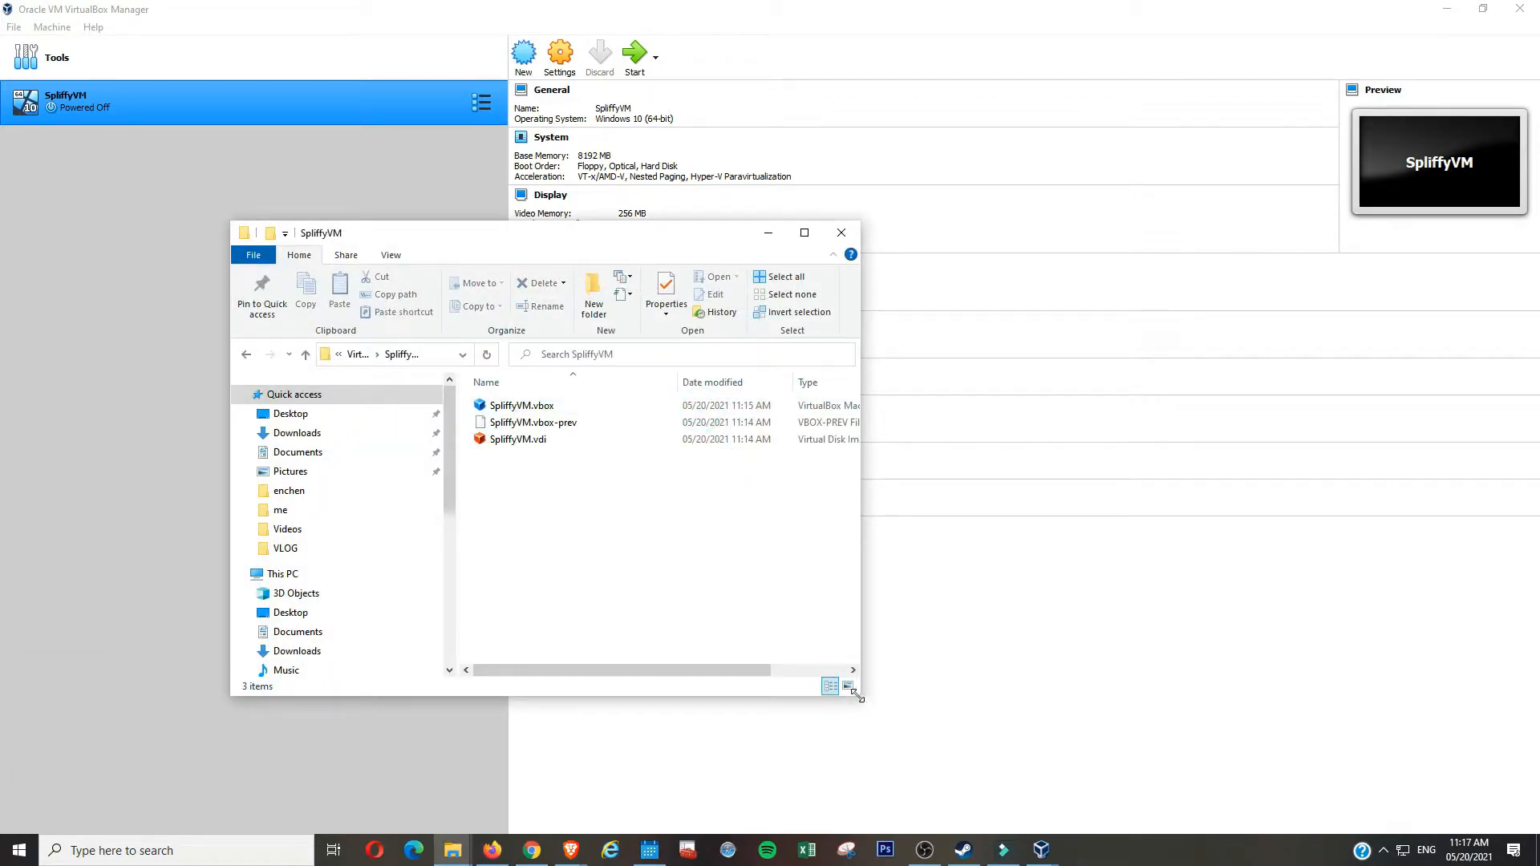
{"action": "left_click_drag", "start_coordinate": [861, 699], "coordinate": [1003, 787]}
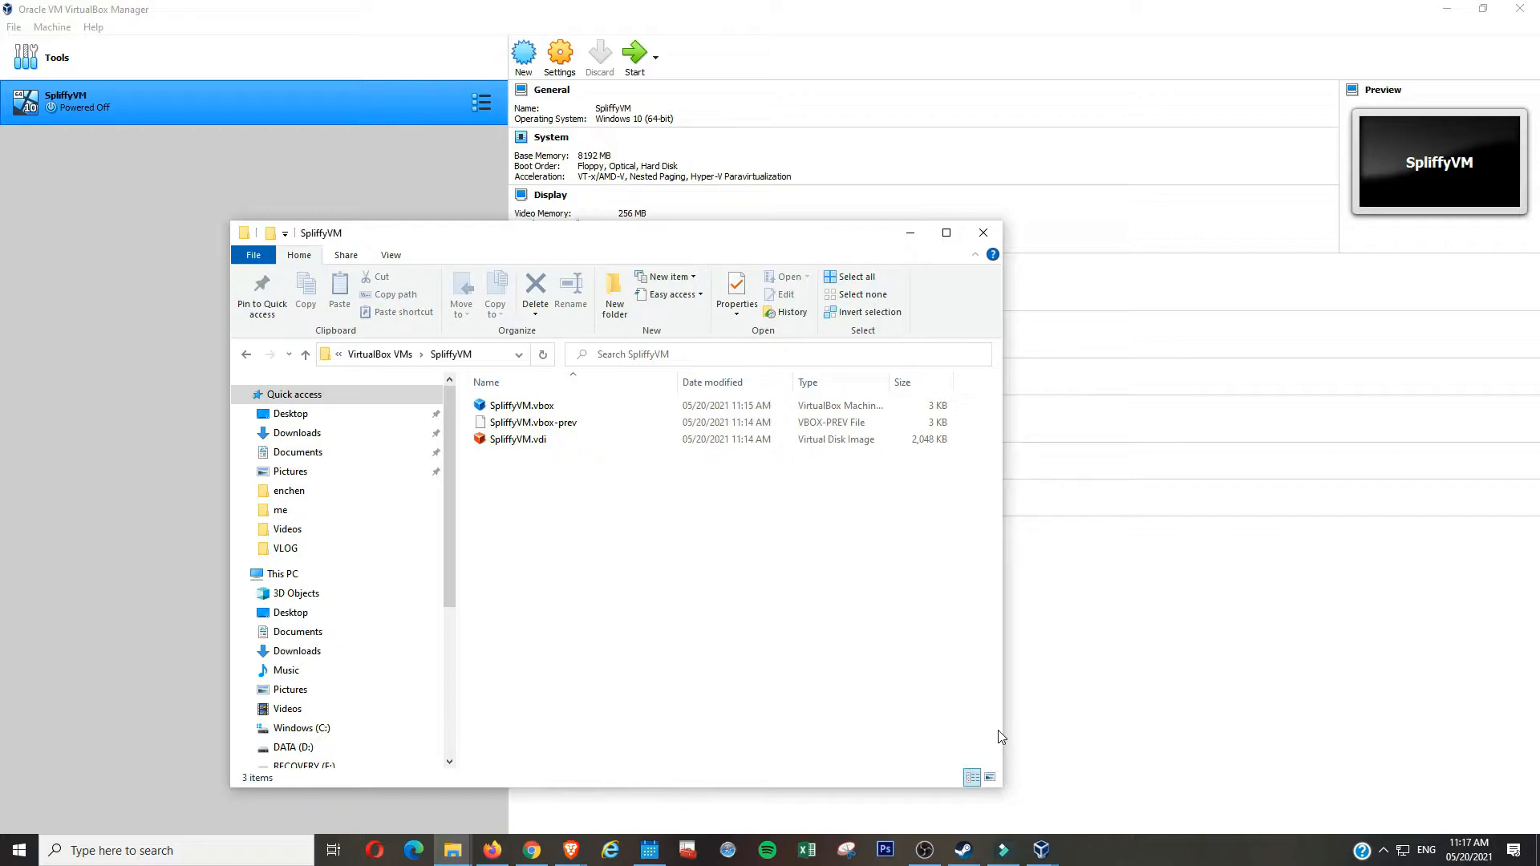
- Return to the VirtualBox Manager showing SpliffyVM's powered-off details
{"action": "left_click", "coordinate": [1085, 661]}
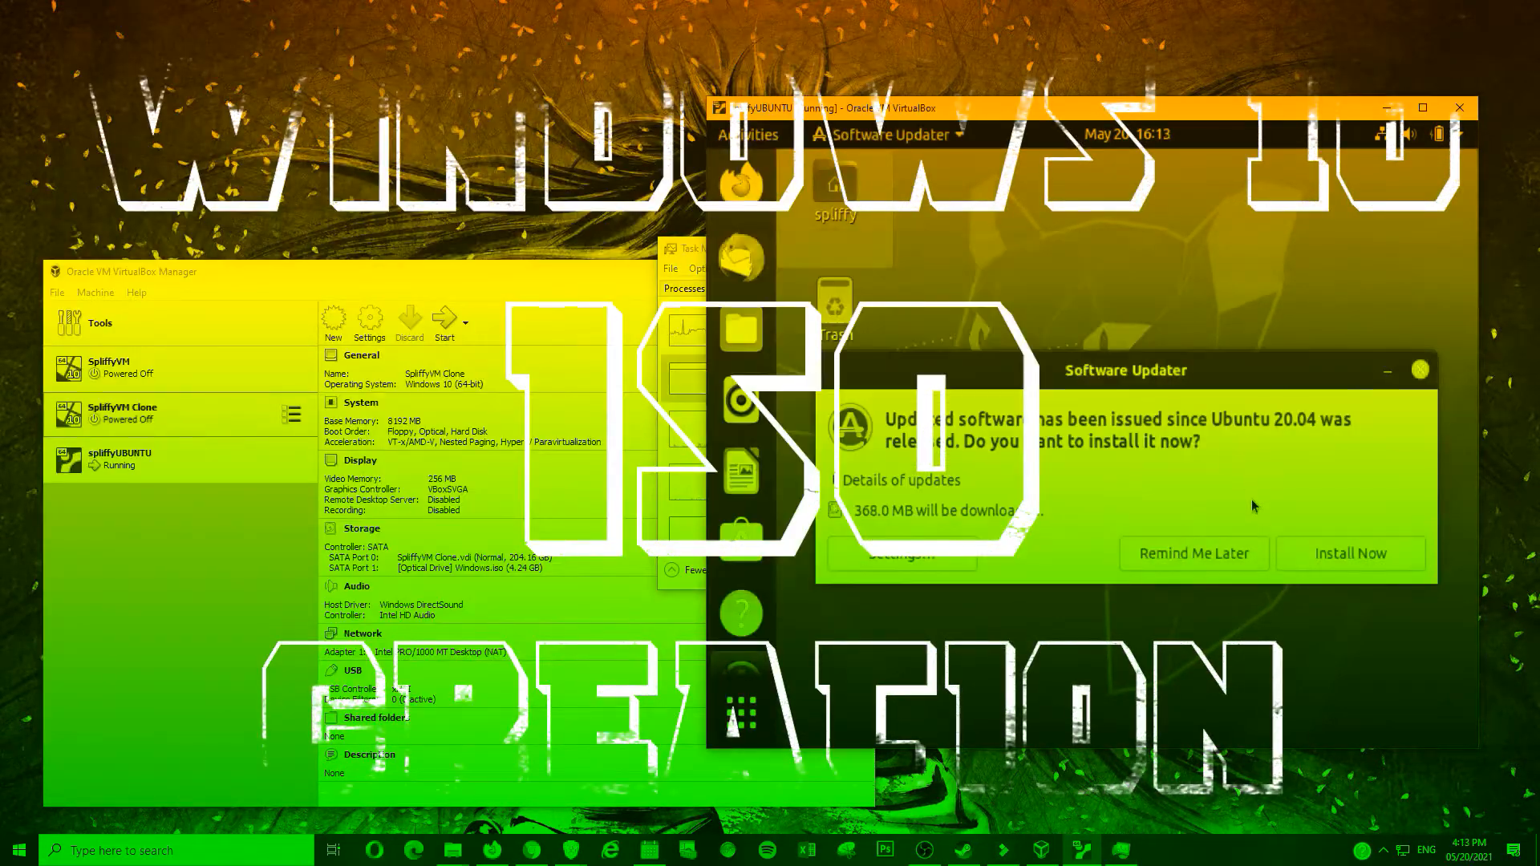
{"action": "left_click", "coordinate": [1216, 555]}
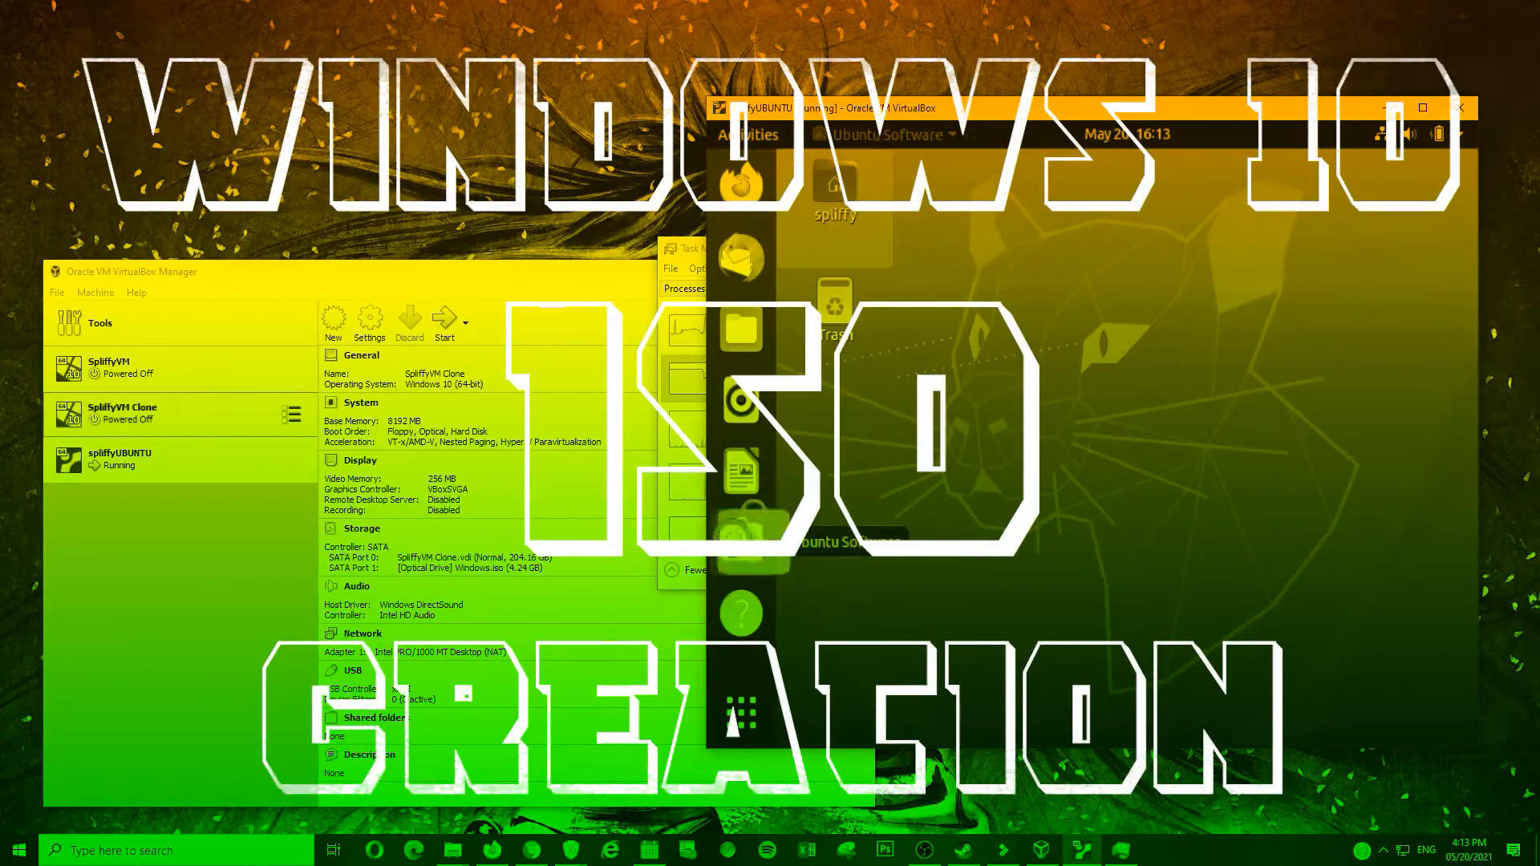
{"action": "right_click", "coordinate": [982, 397]}
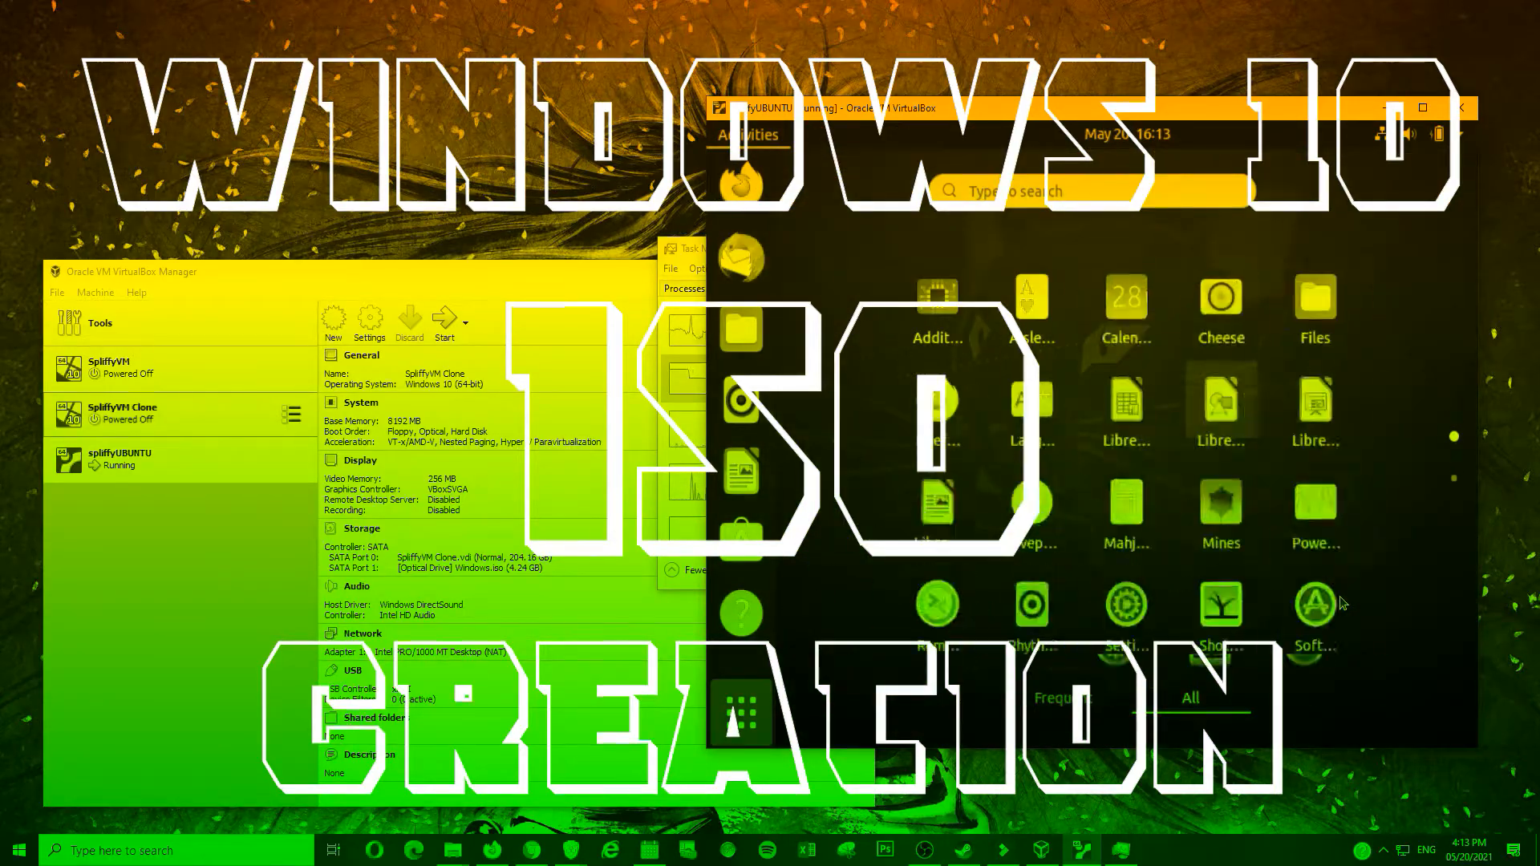
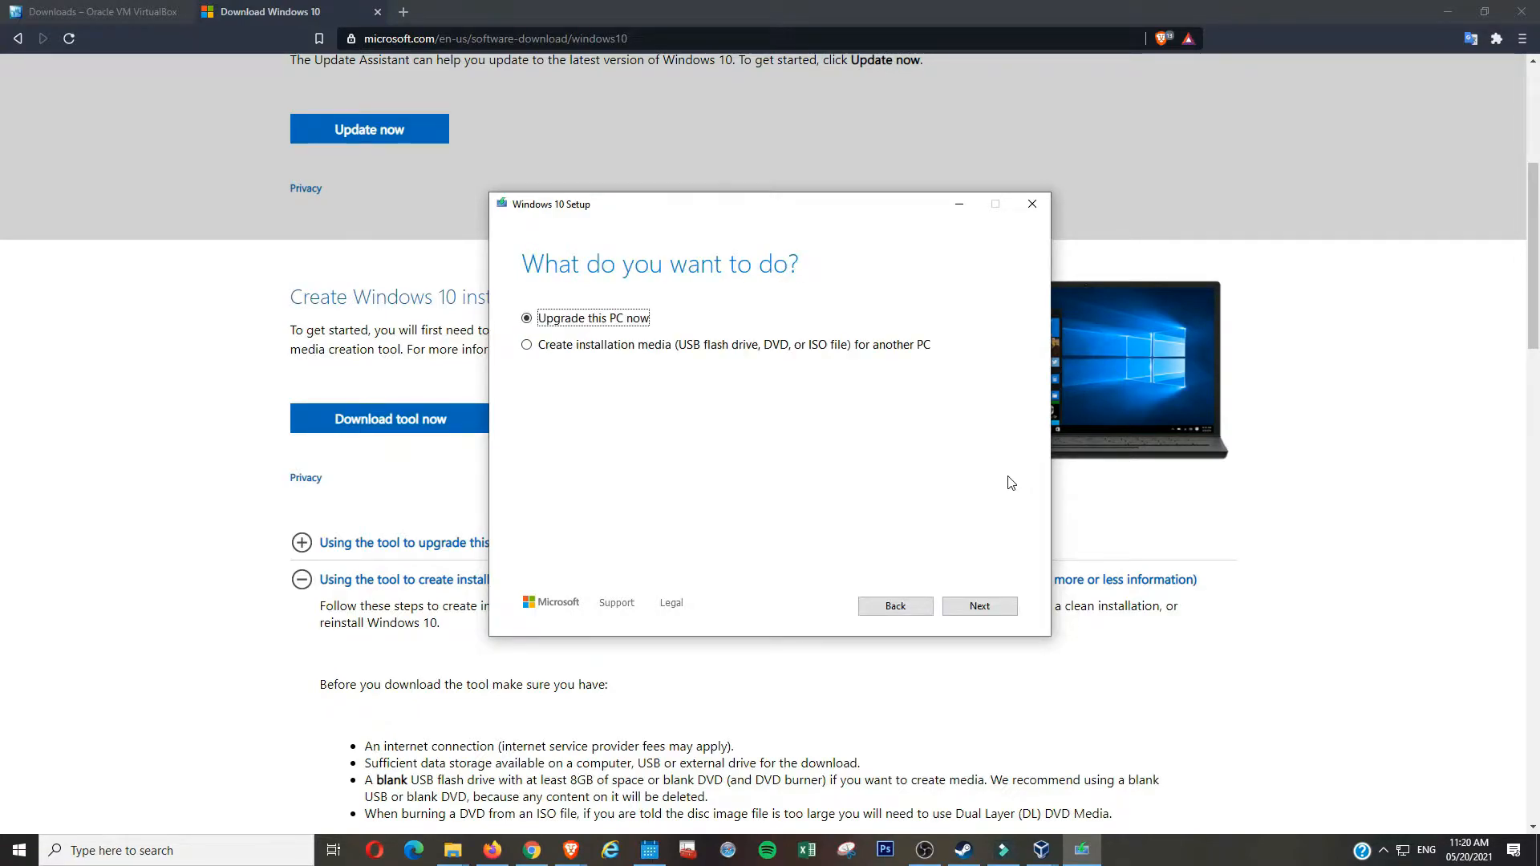
- Choose to create installation media, keeping English (United States), 64-bit and the recommended options
{"action": "left_click", "coordinate": [717, 346]}
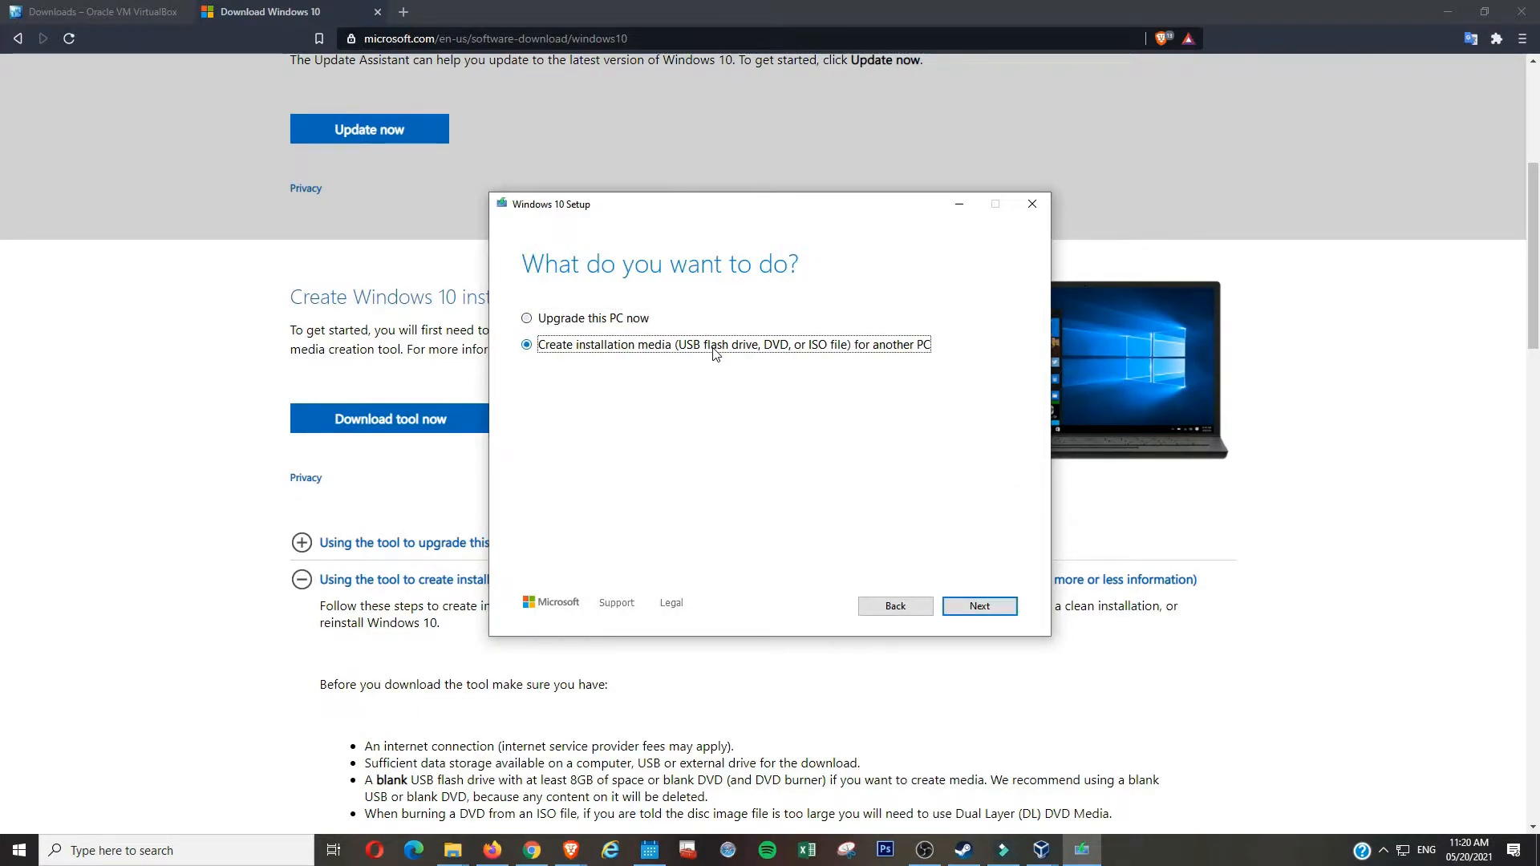
{"action": "left_click", "coordinate": [991, 609]}
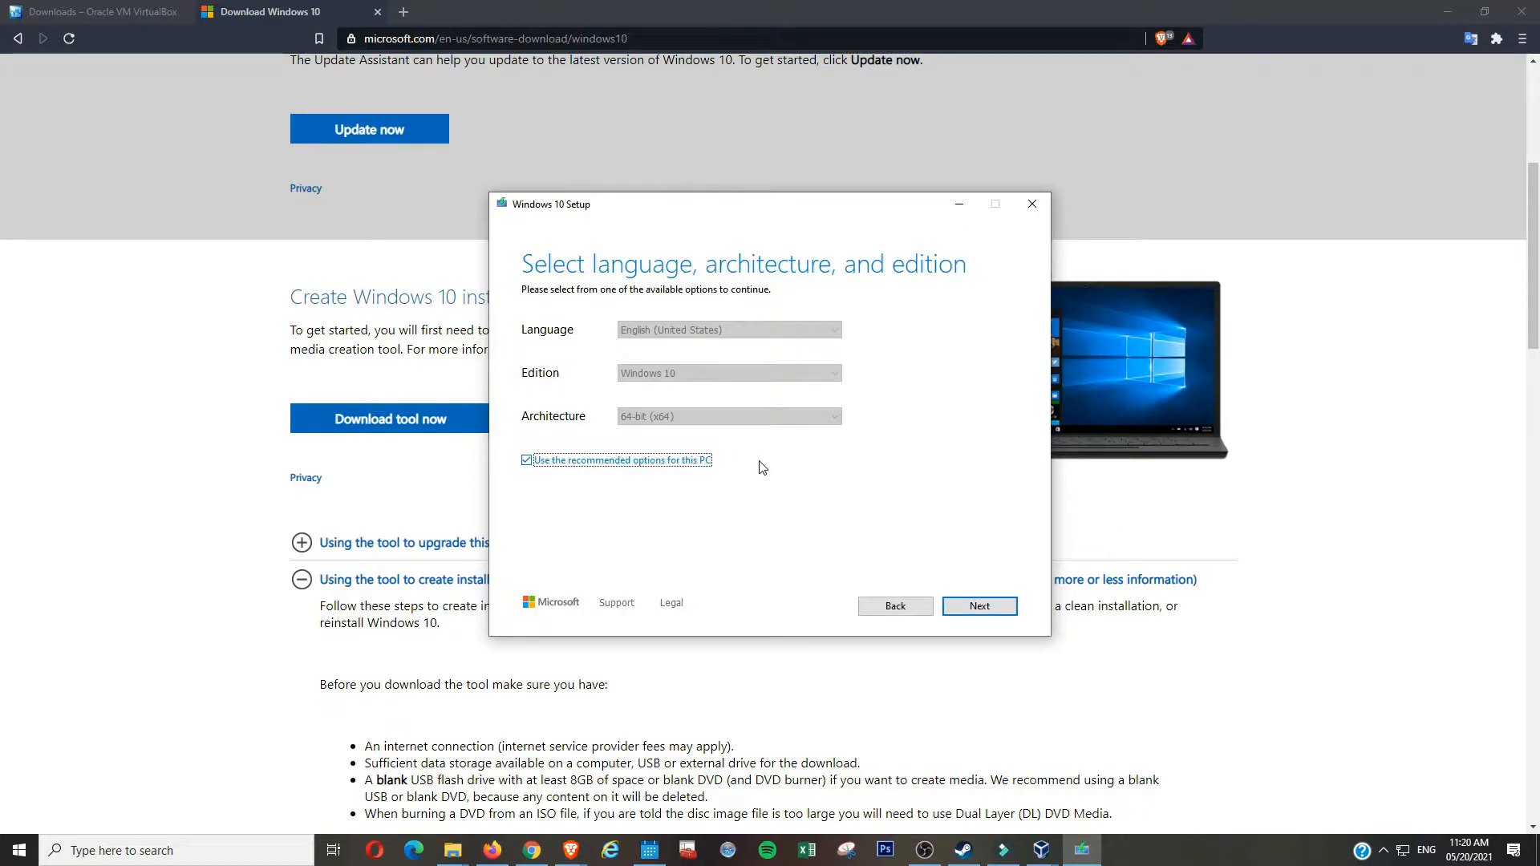
{"action": "left_click", "coordinate": [666, 462]}
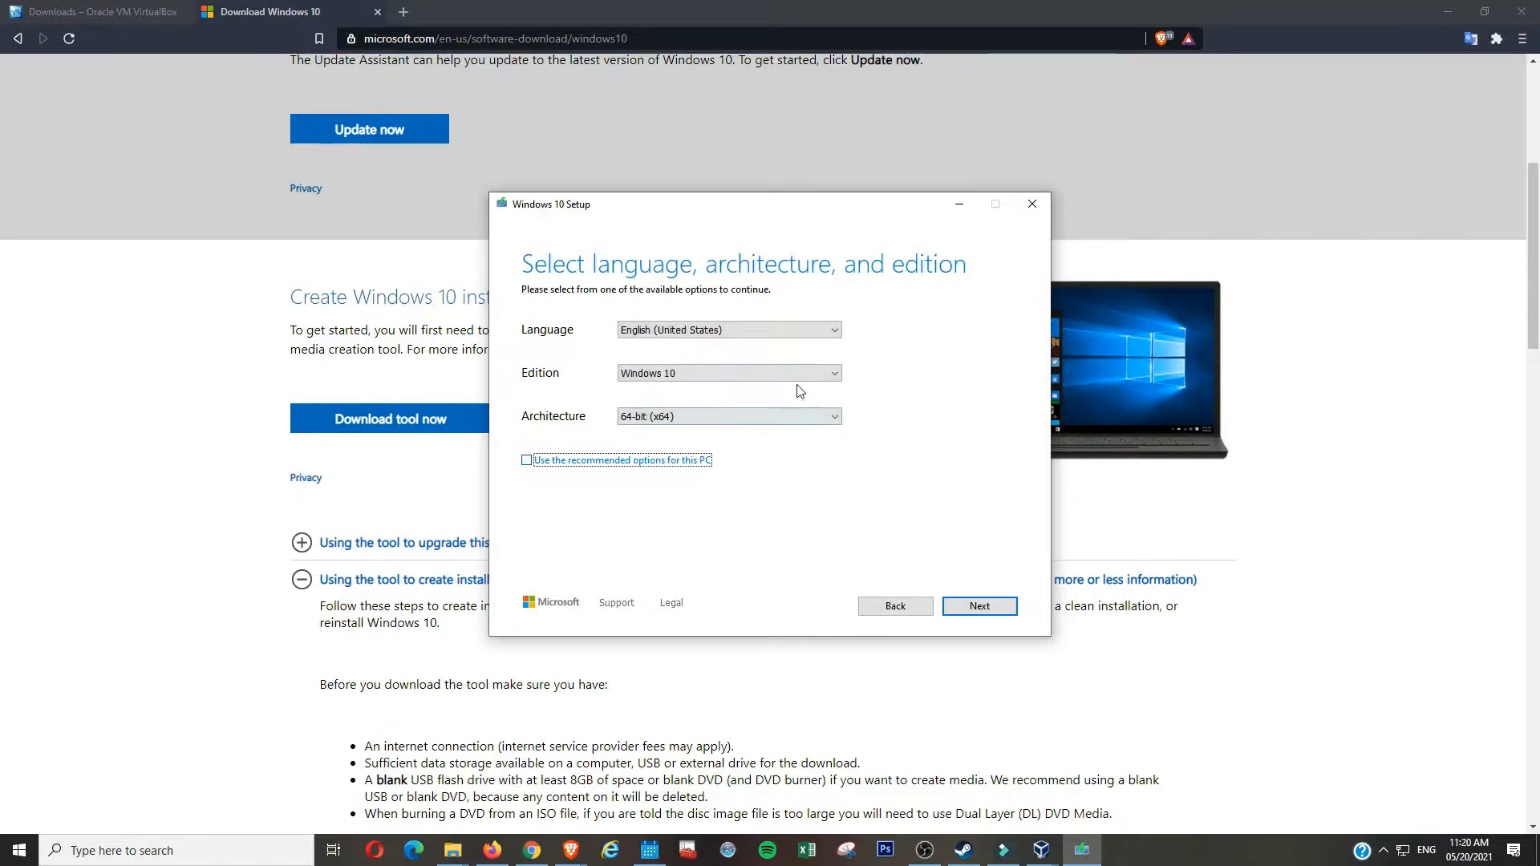
{"action": "left_click", "coordinate": [834, 329]}
{"action": "left_click", "coordinate": [835, 329]}
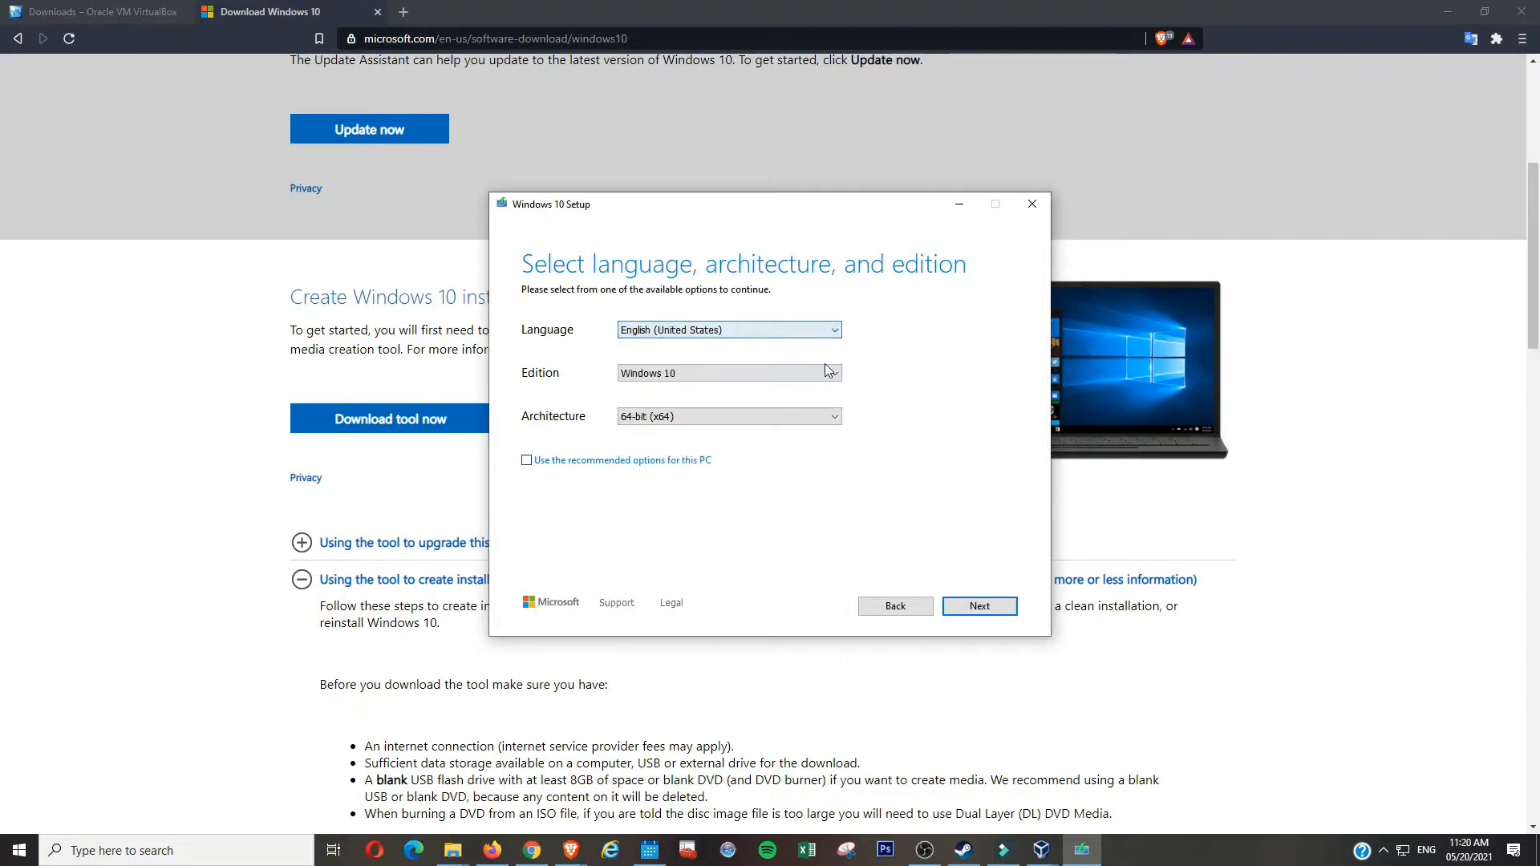
{"action": "left_click", "coordinate": [835, 416]}
{"action": "left_click", "coordinate": [834, 416]}
{"action": "left_click", "coordinate": [601, 461]}
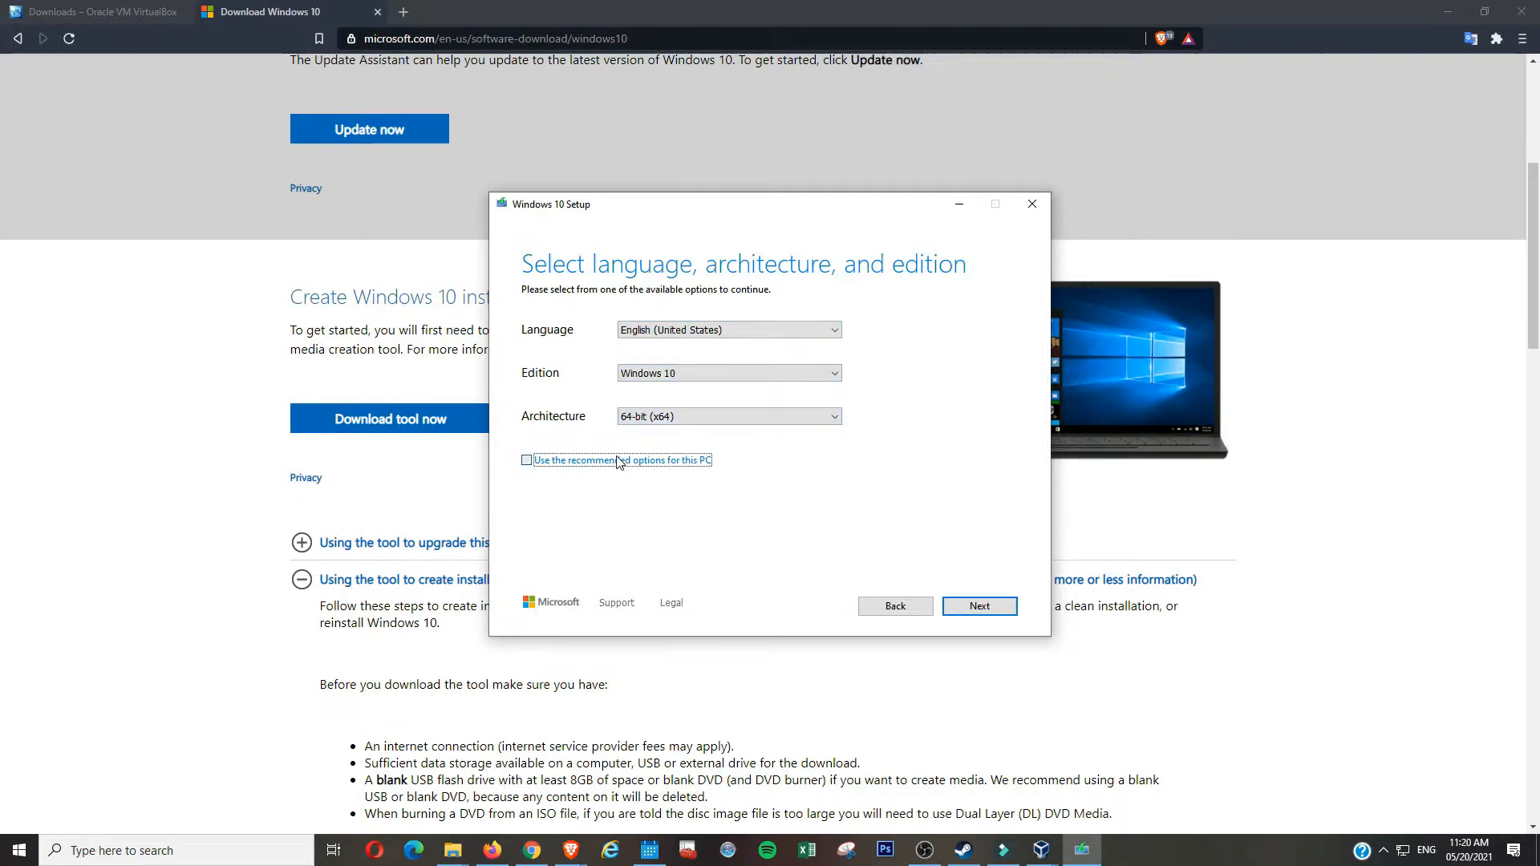
- Pick ISO file as the media type and move on to the save location
{"action": "left_click", "coordinate": [947, 610]}
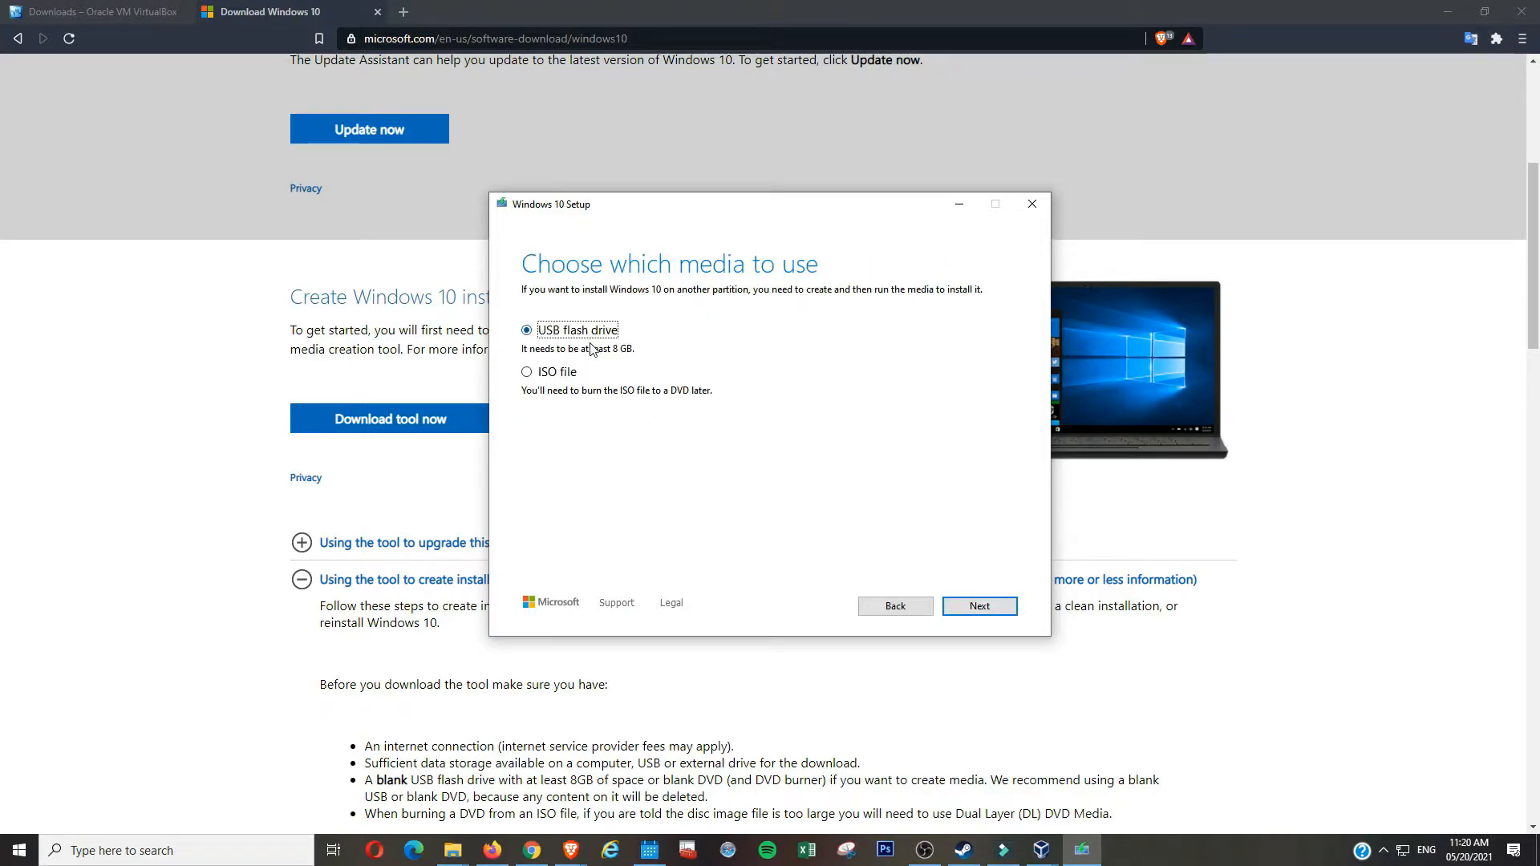
{"action": "left_click", "coordinate": [549, 375]}
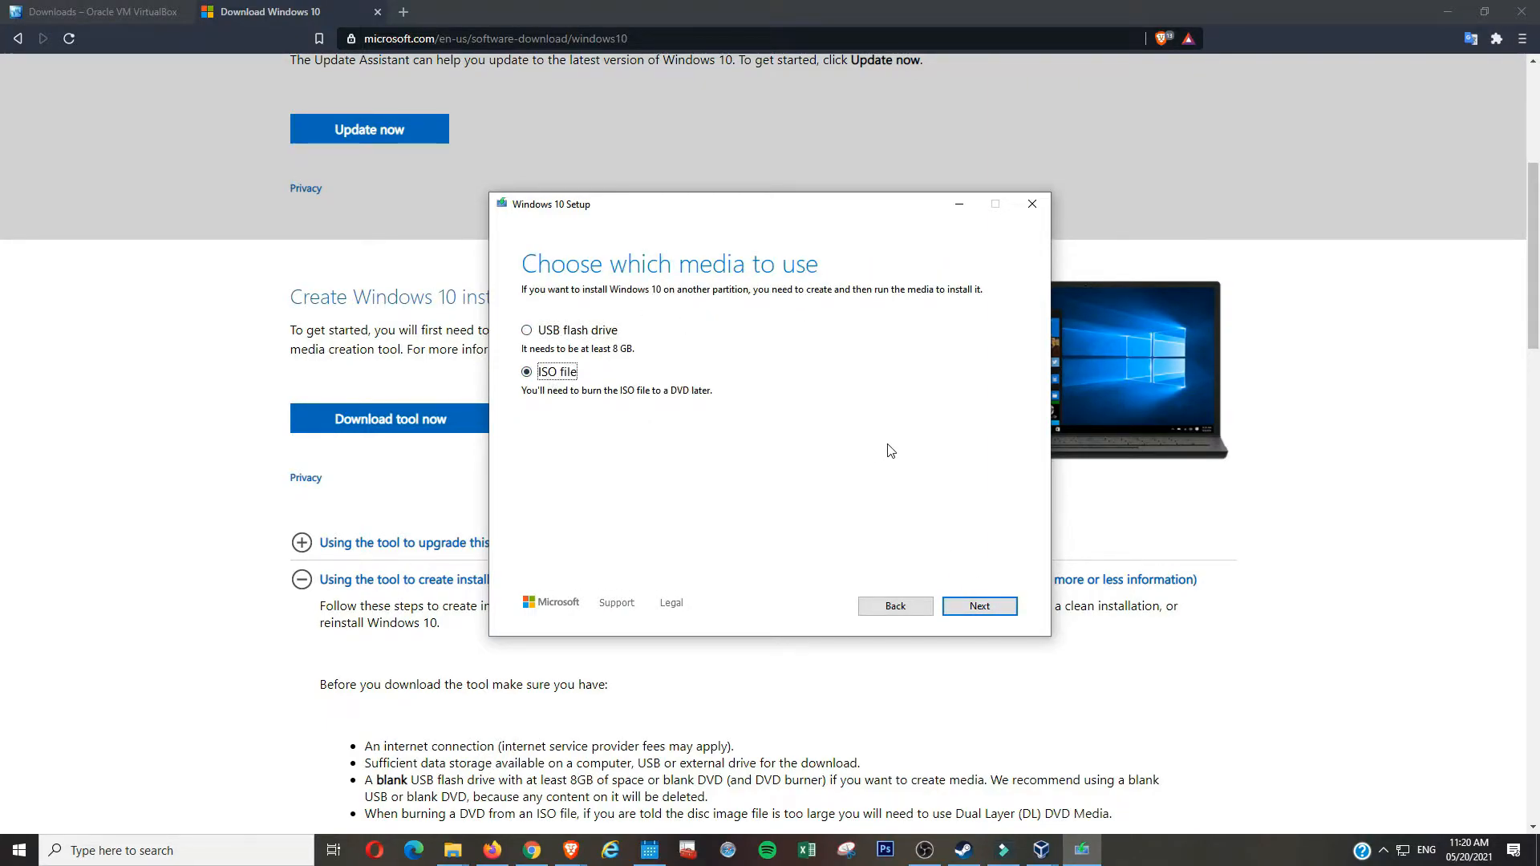
{"action": "left_click", "coordinate": [1003, 607]}
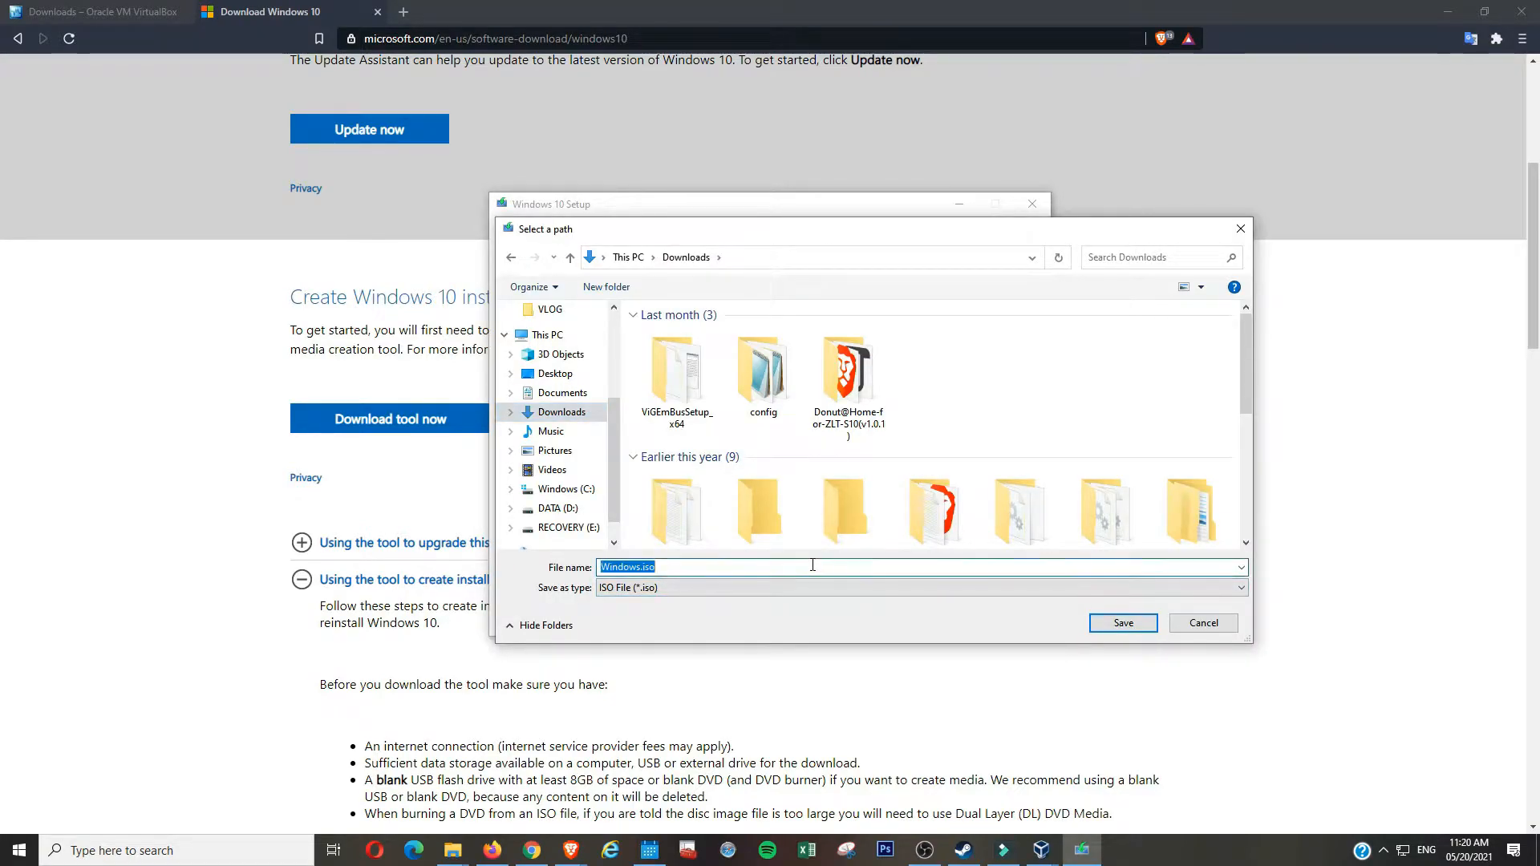
- Save the image as Windows.iso in Downloads, view it in its folder, then finish the tool
{"action": "left_click", "coordinate": [1123, 623]}
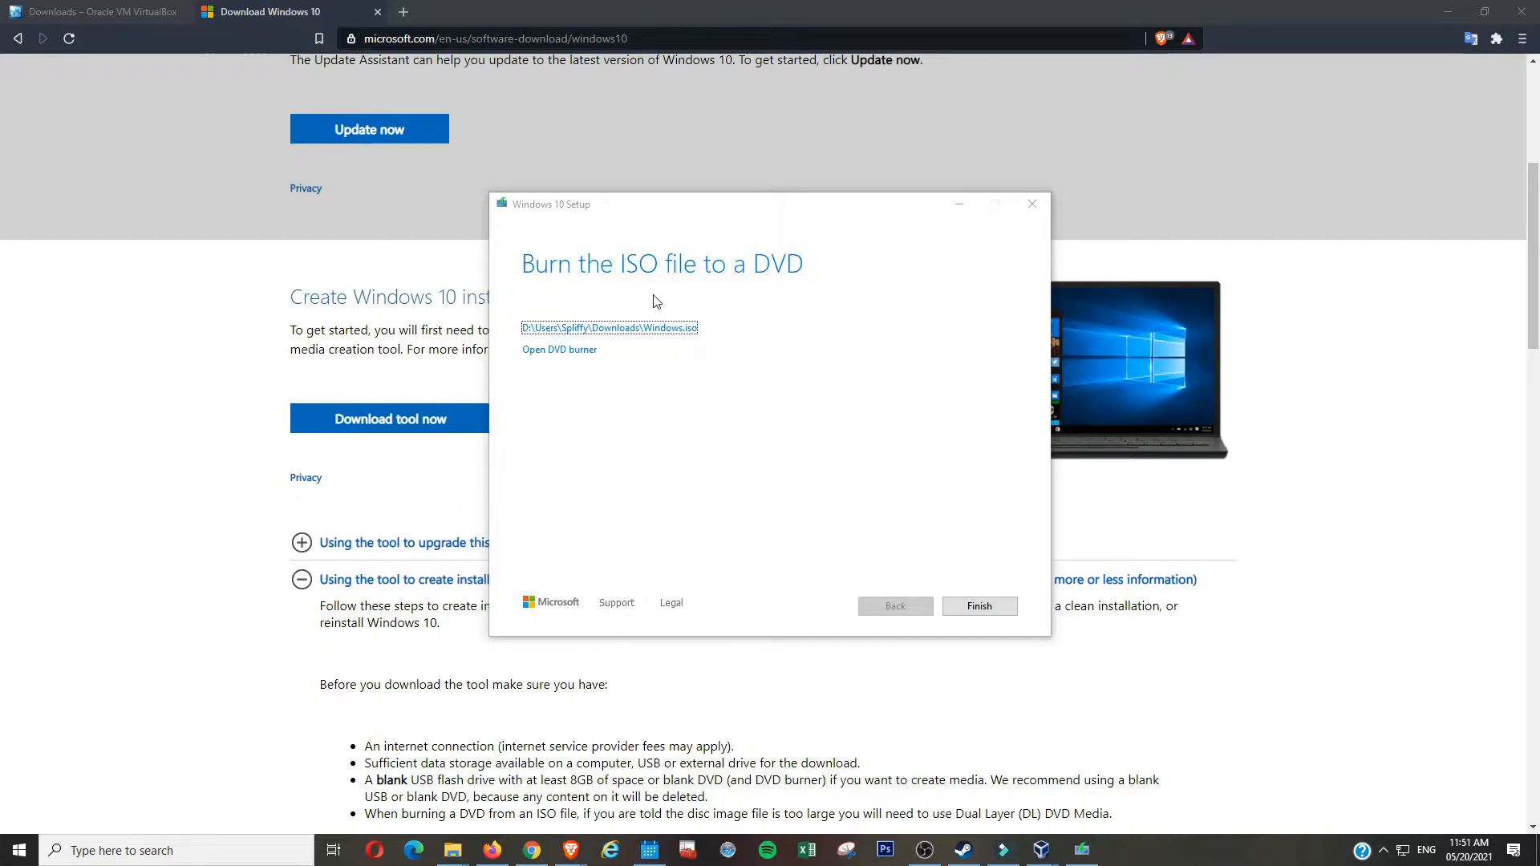
{"action": "left_click", "coordinate": [664, 329]}
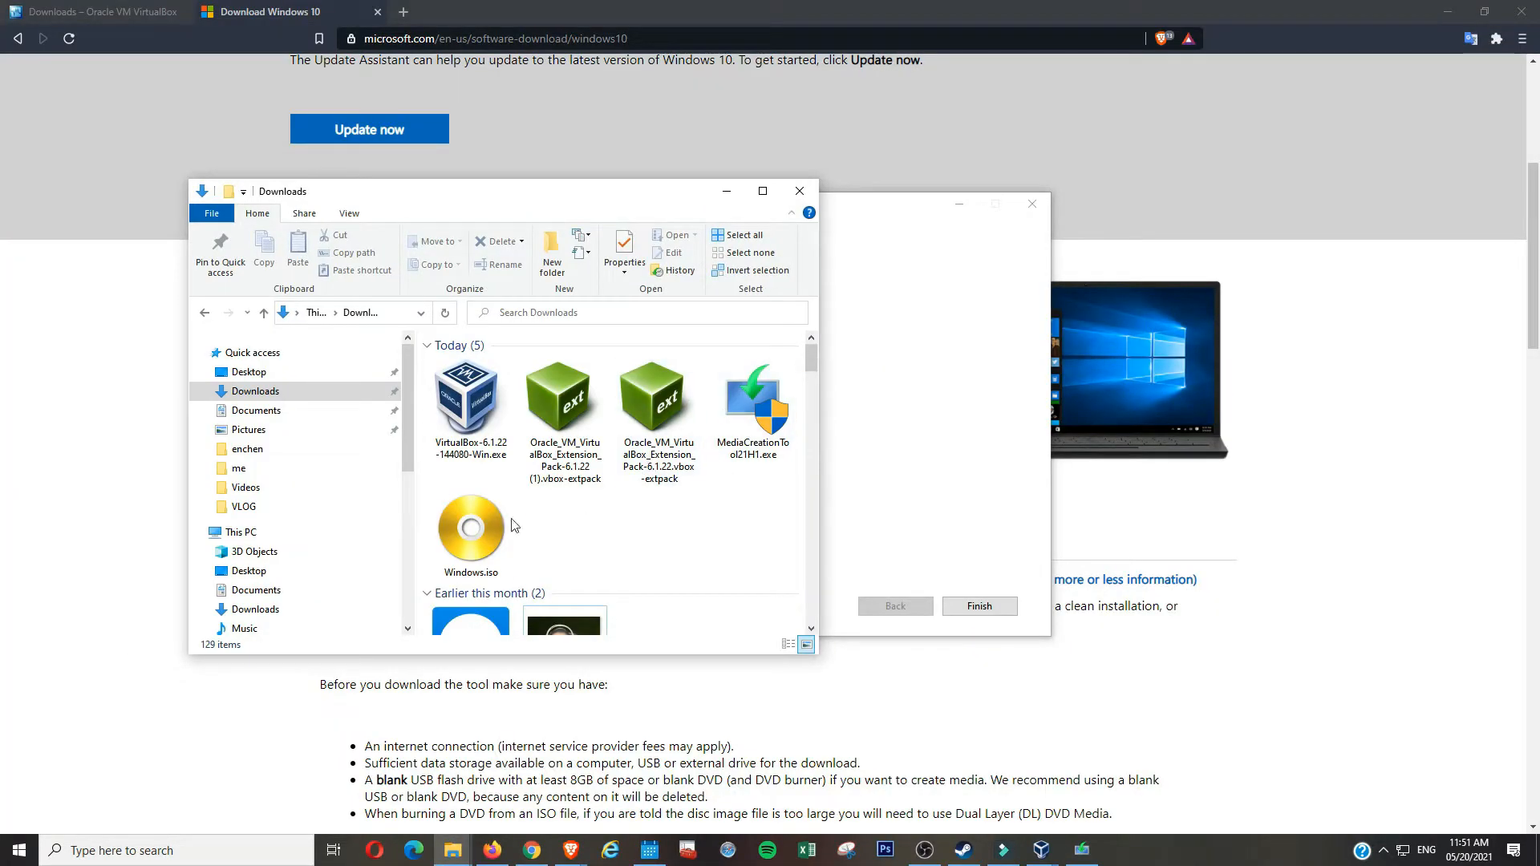
{"action": "left_click", "coordinate": [988, 425]}
{"action": "left_click", "coordinate": [985, 607]}
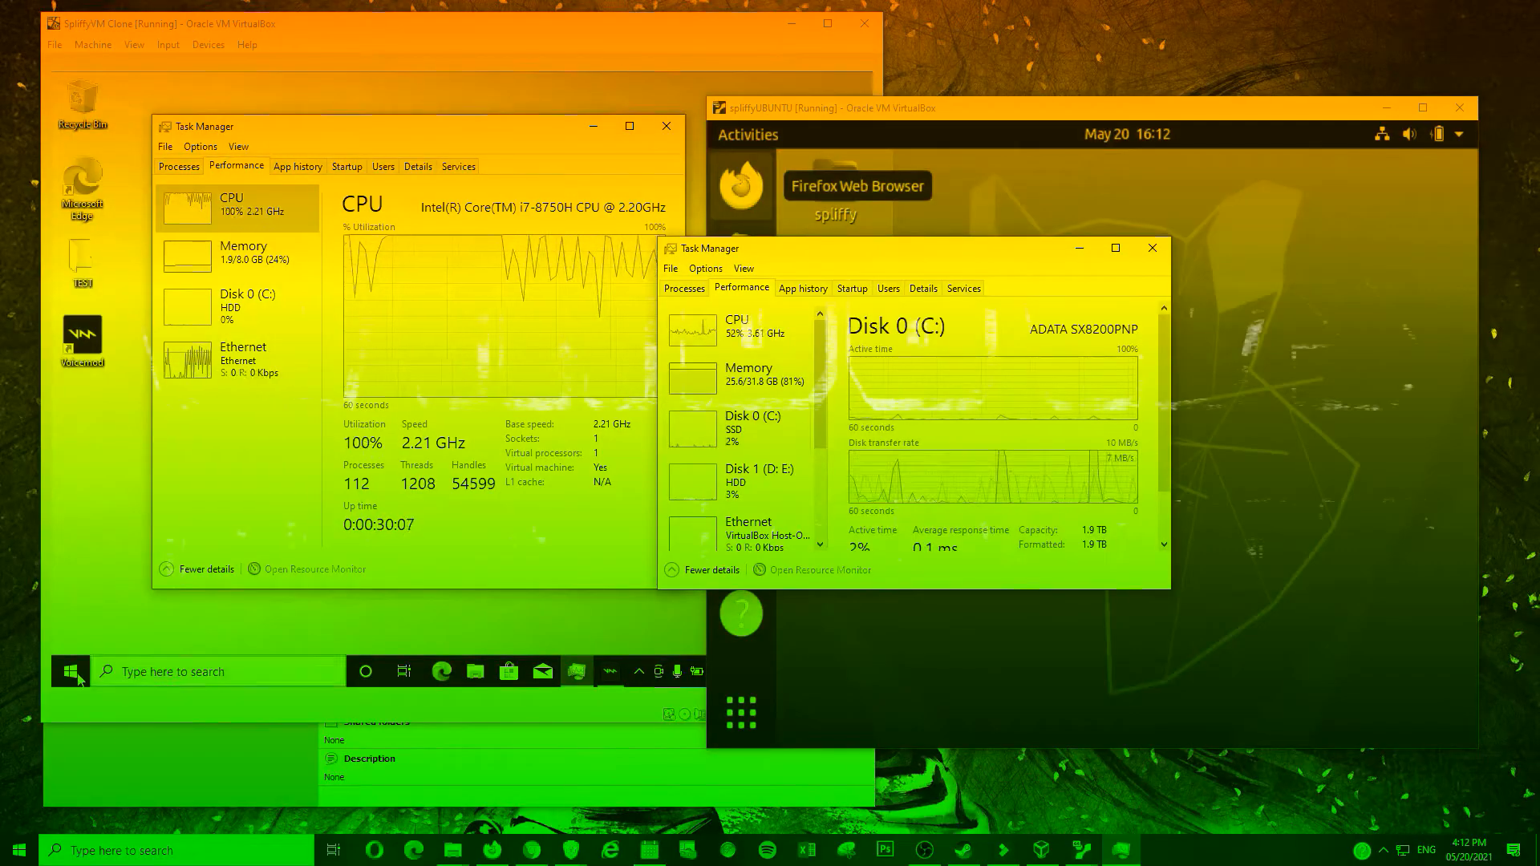
{"action": "left_click", "coordinate": [71, 672]}
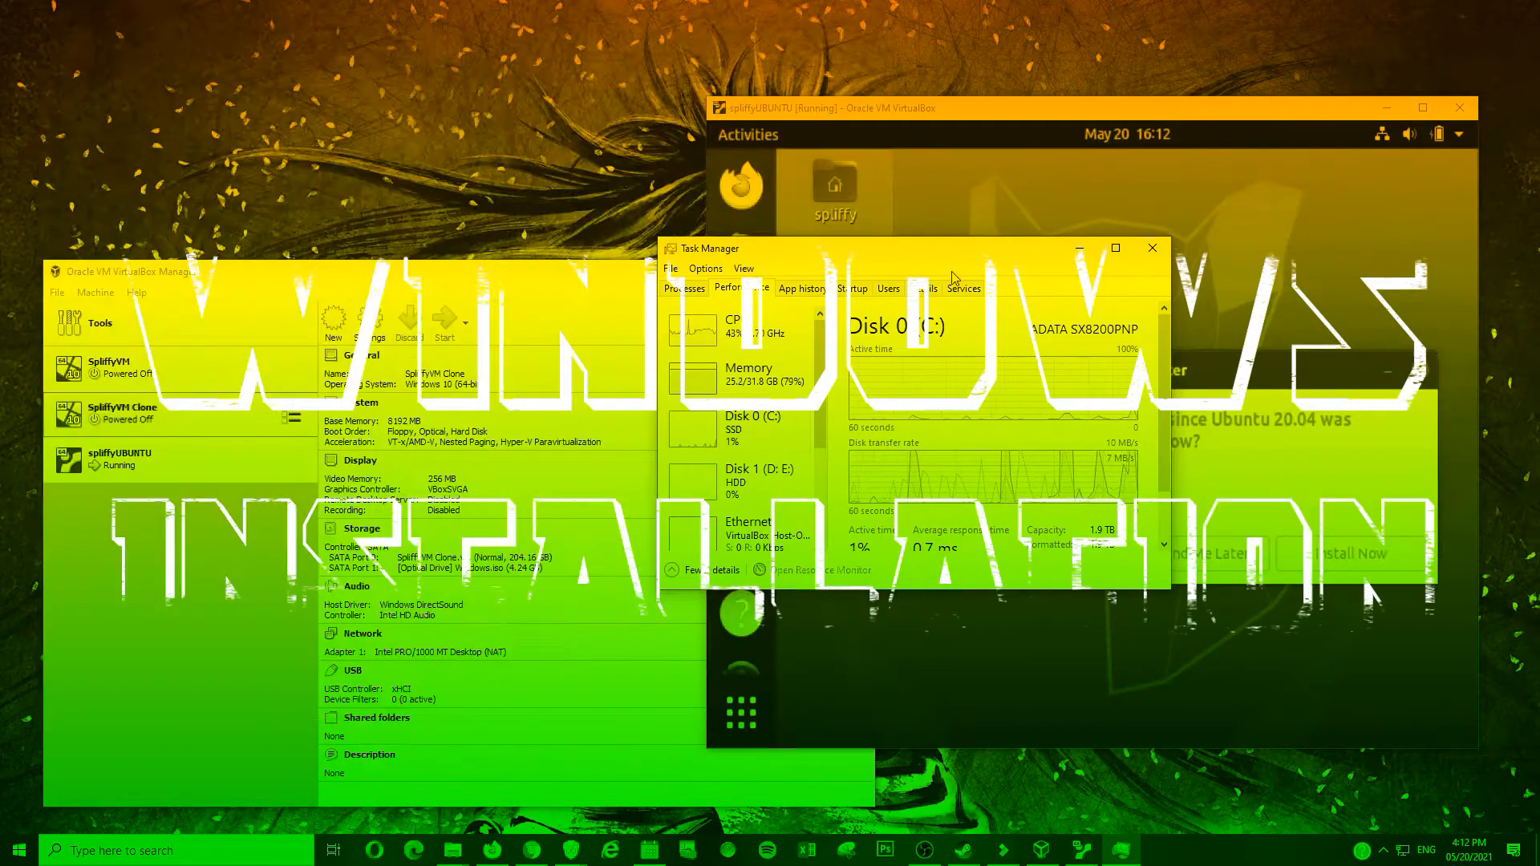
- In the running spliffyUBUNTU VM, open the desktop menu and show all applications
{"action": "left_click", "coordinate": [749, 374]}
{"action": "left_click", "coordinate": [1238, 446]}
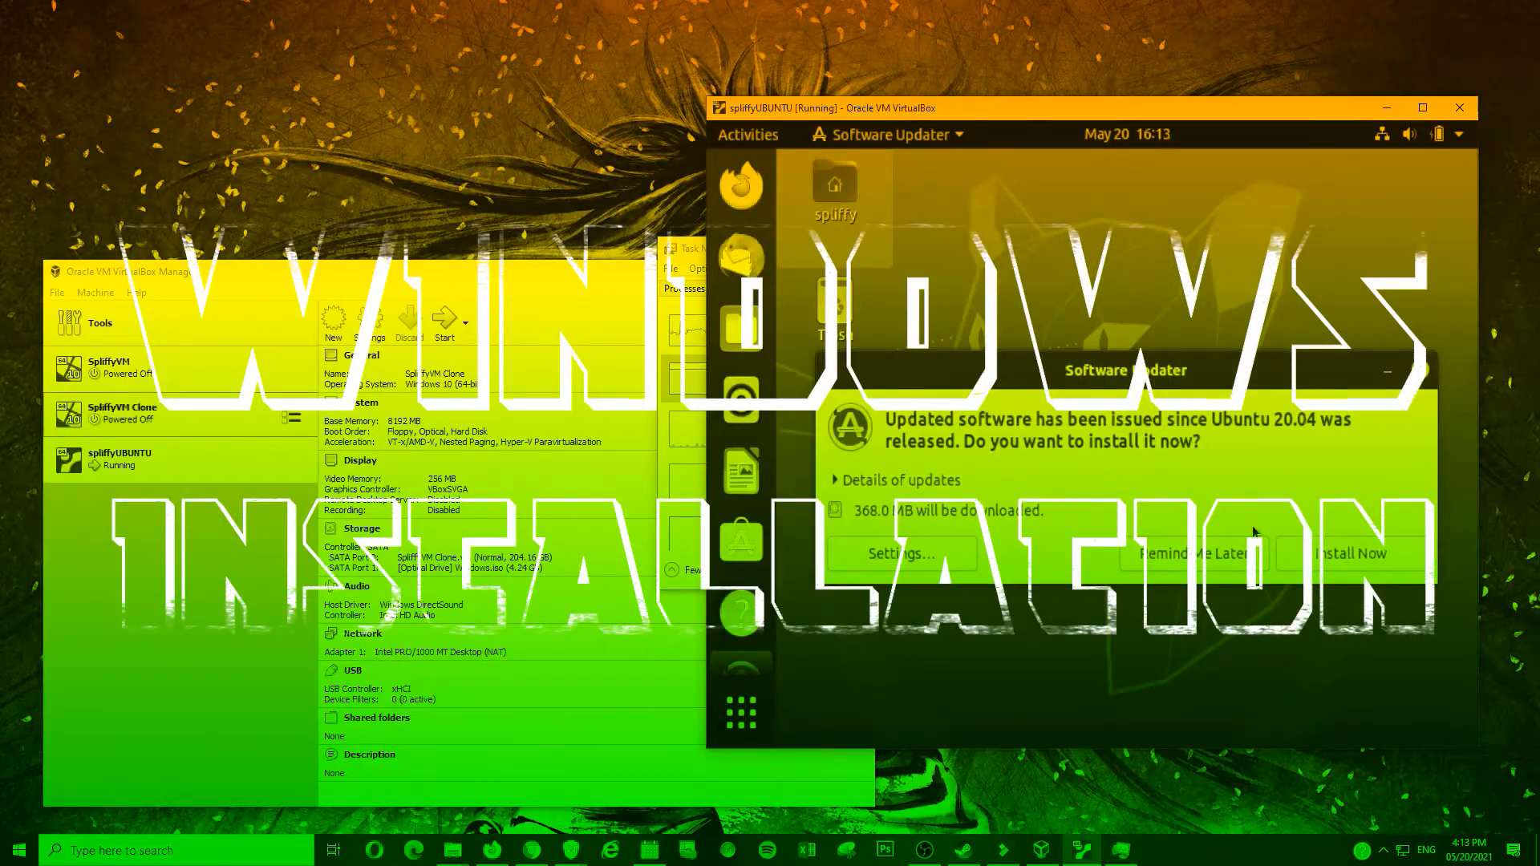
{"action": "left_click", "coordinate": [1210, 553]}
{"action": "left_click", "coordinate": [741, 541]}
{"action": "right_click", "coordinate": [1003, 397]}
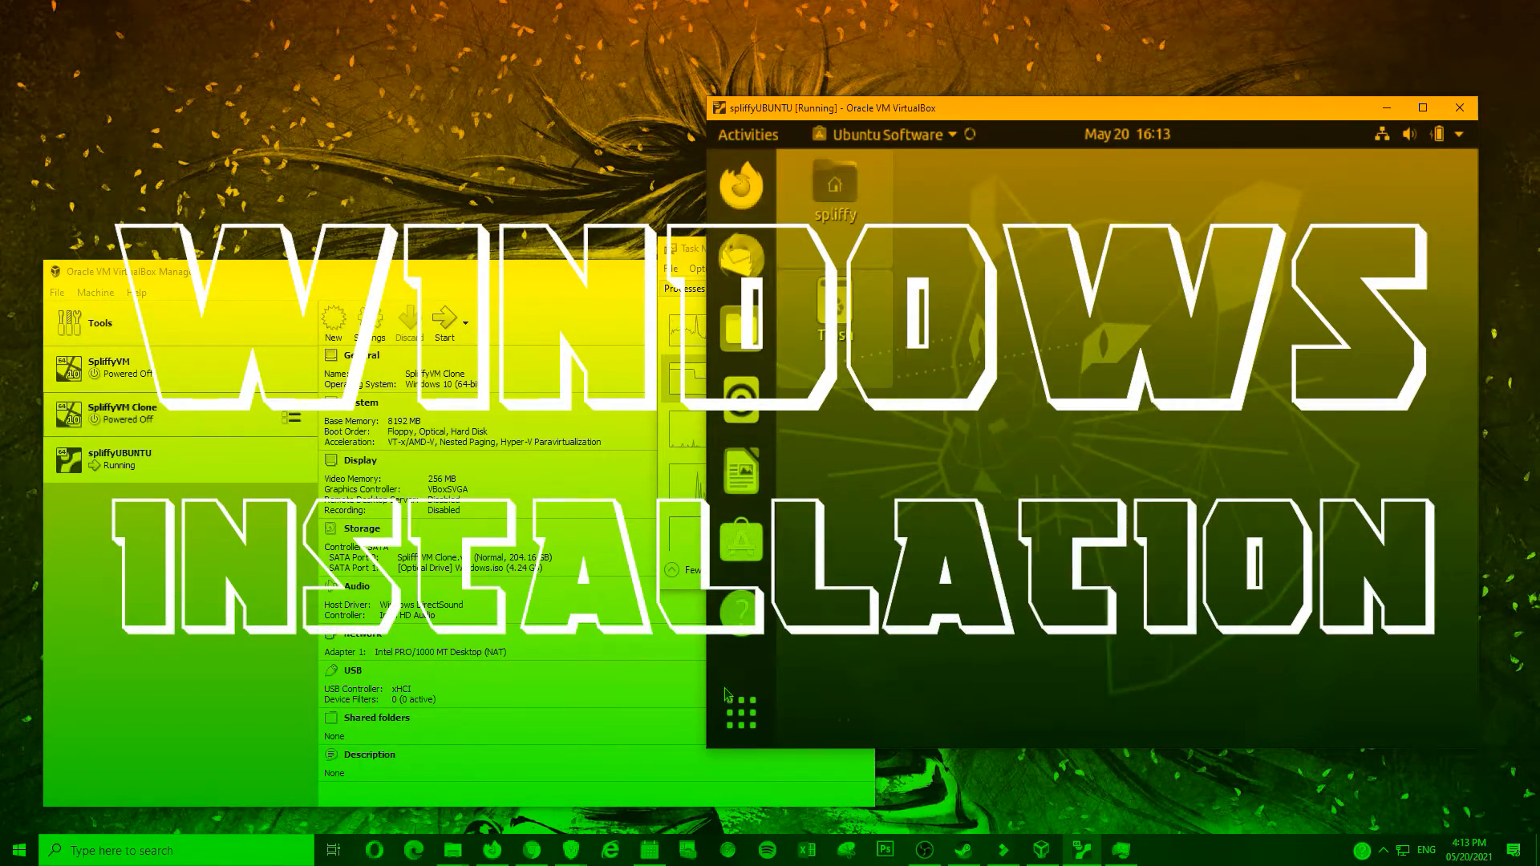
{"action": "left_click", "coordinate": [741, 712]}
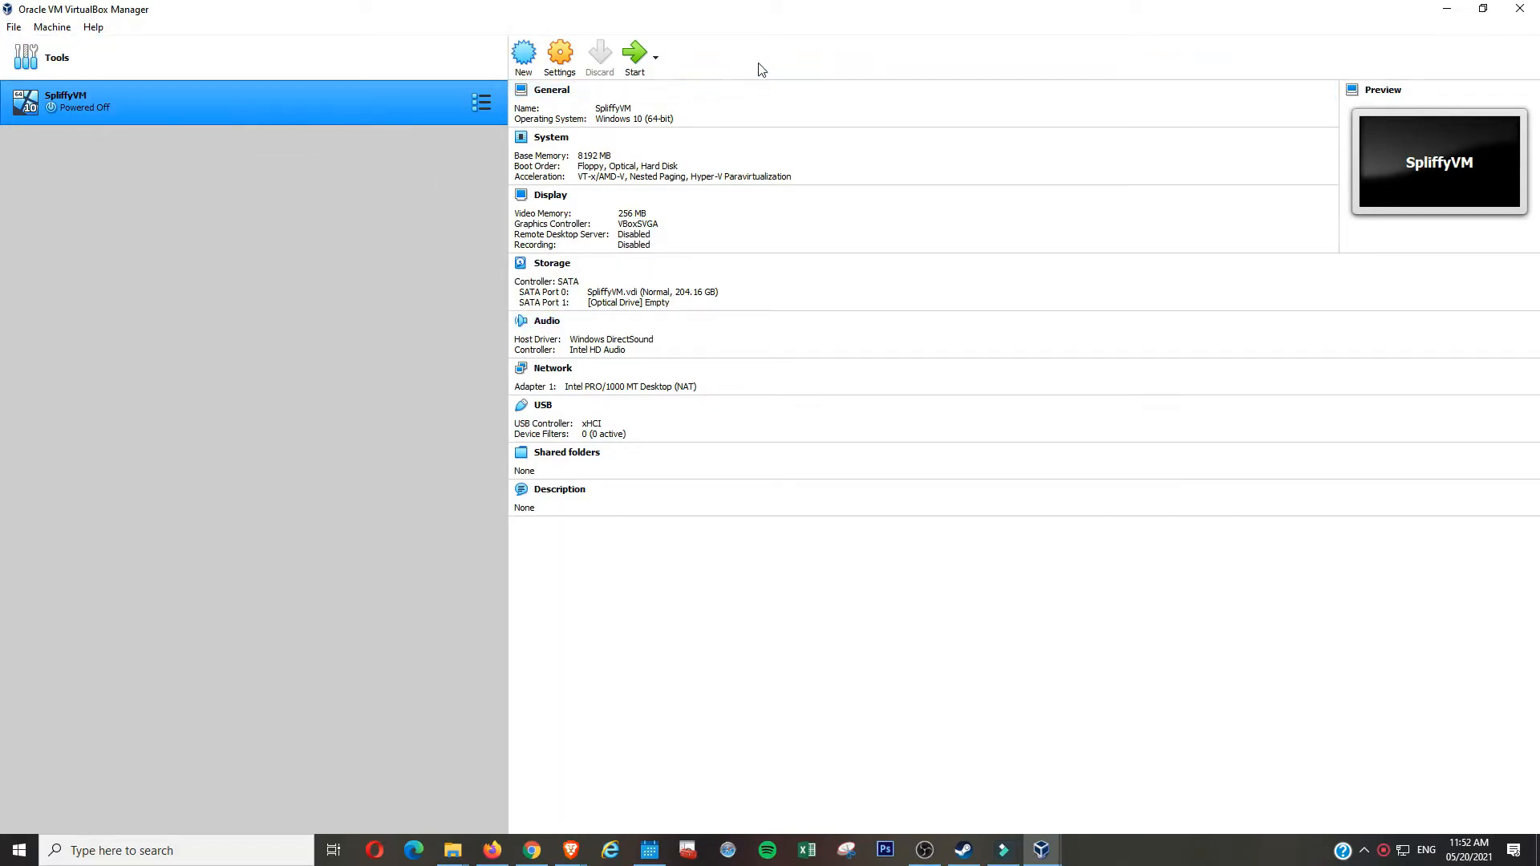
- Start the Windows 10 VM, adding and choosing Windows.iso (4.24 GB) as its start-up disk
{"action": "left_click", "coordinate": [635, 58]}
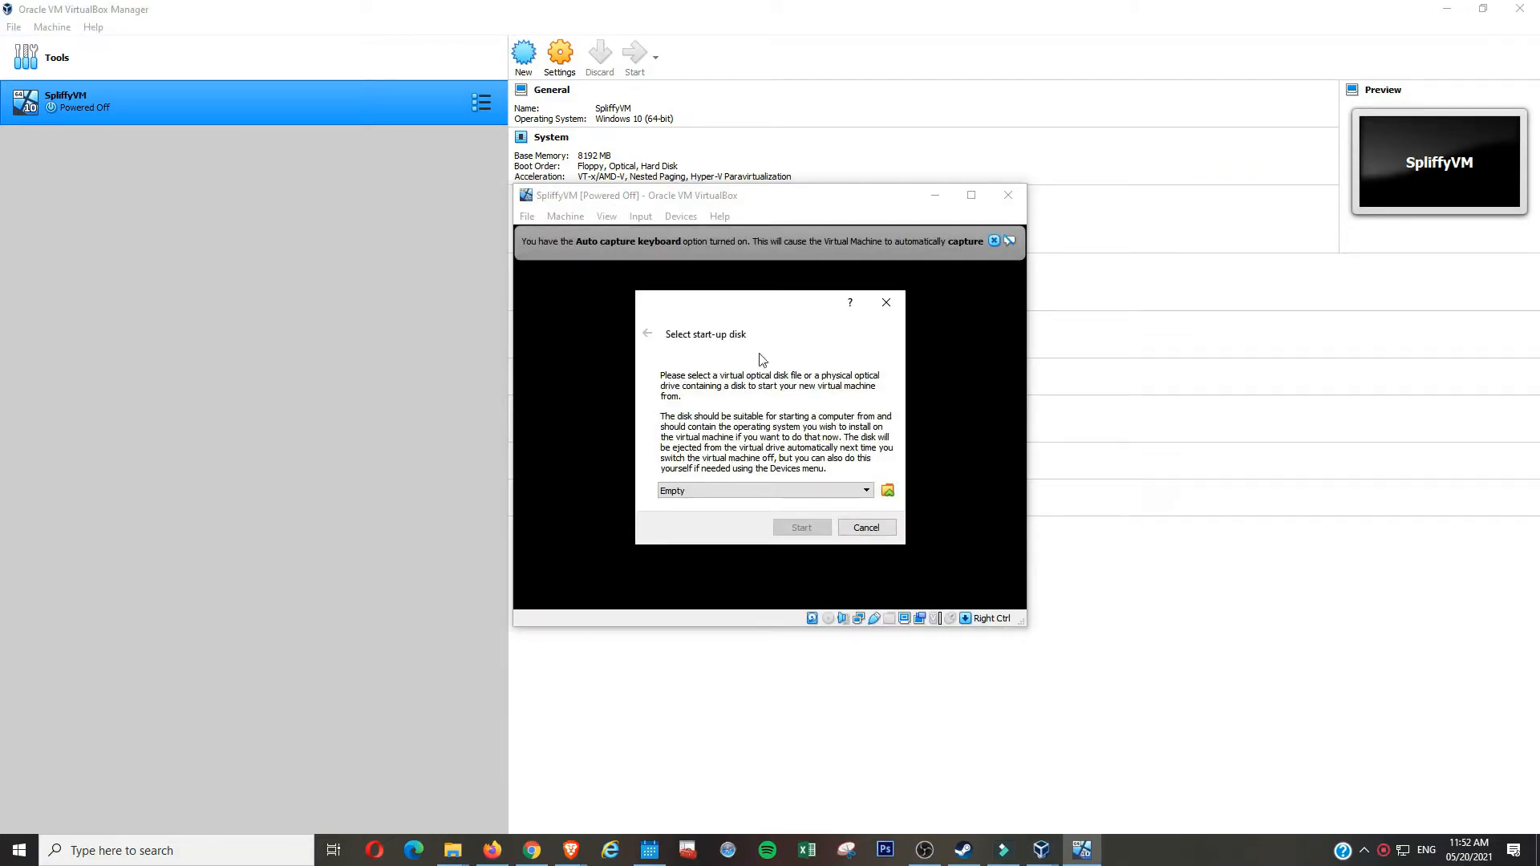
{"action": "left_click", "coordinate": [887, 492]}
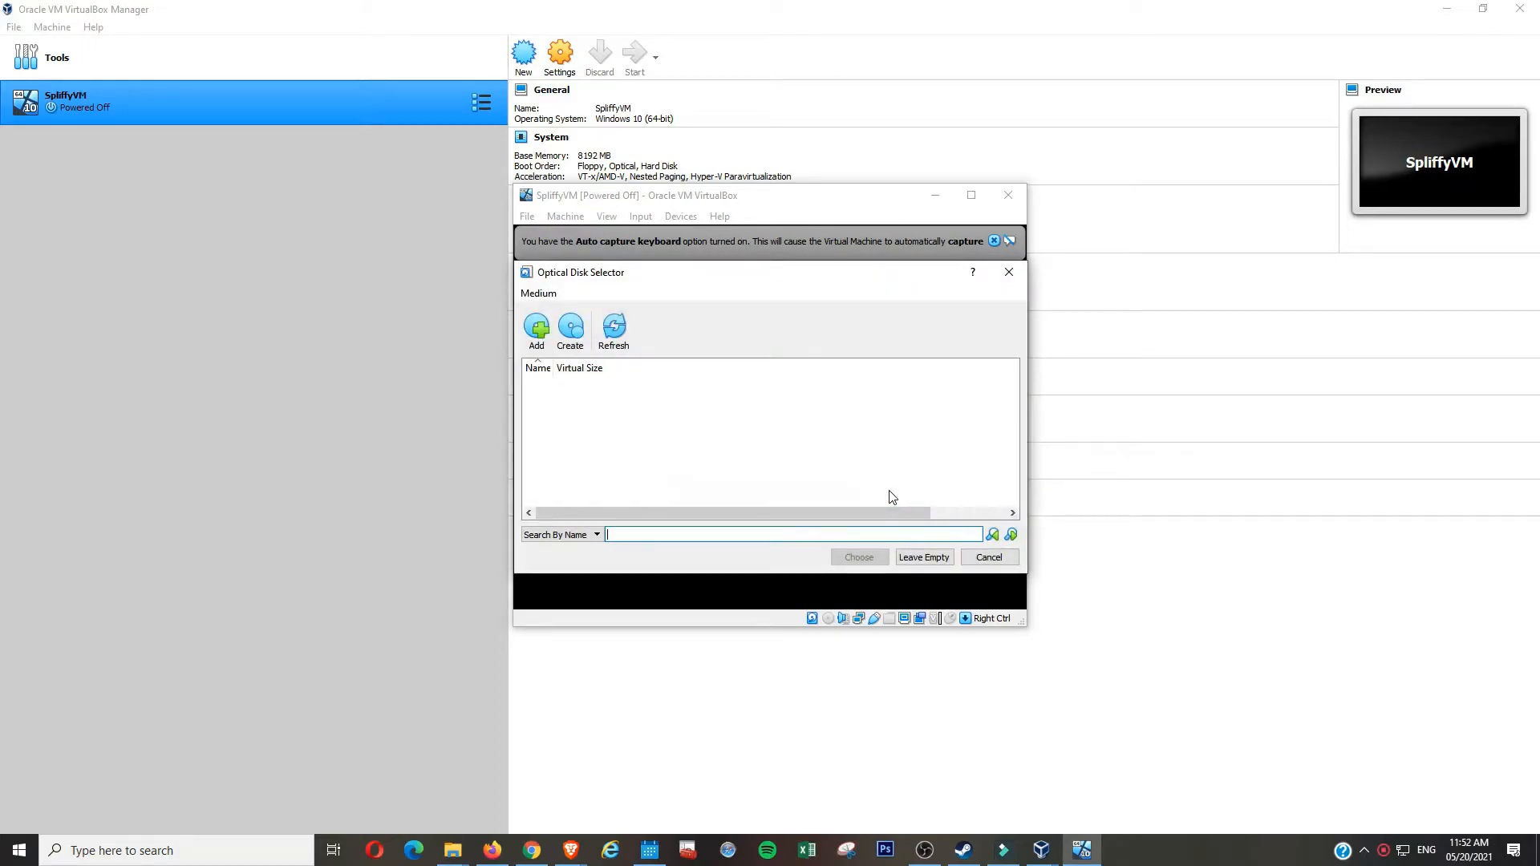
{"action": "left_click", "coordinate": [541, 334]}
{"action": "left_click", "coordinate": [702, 437]}
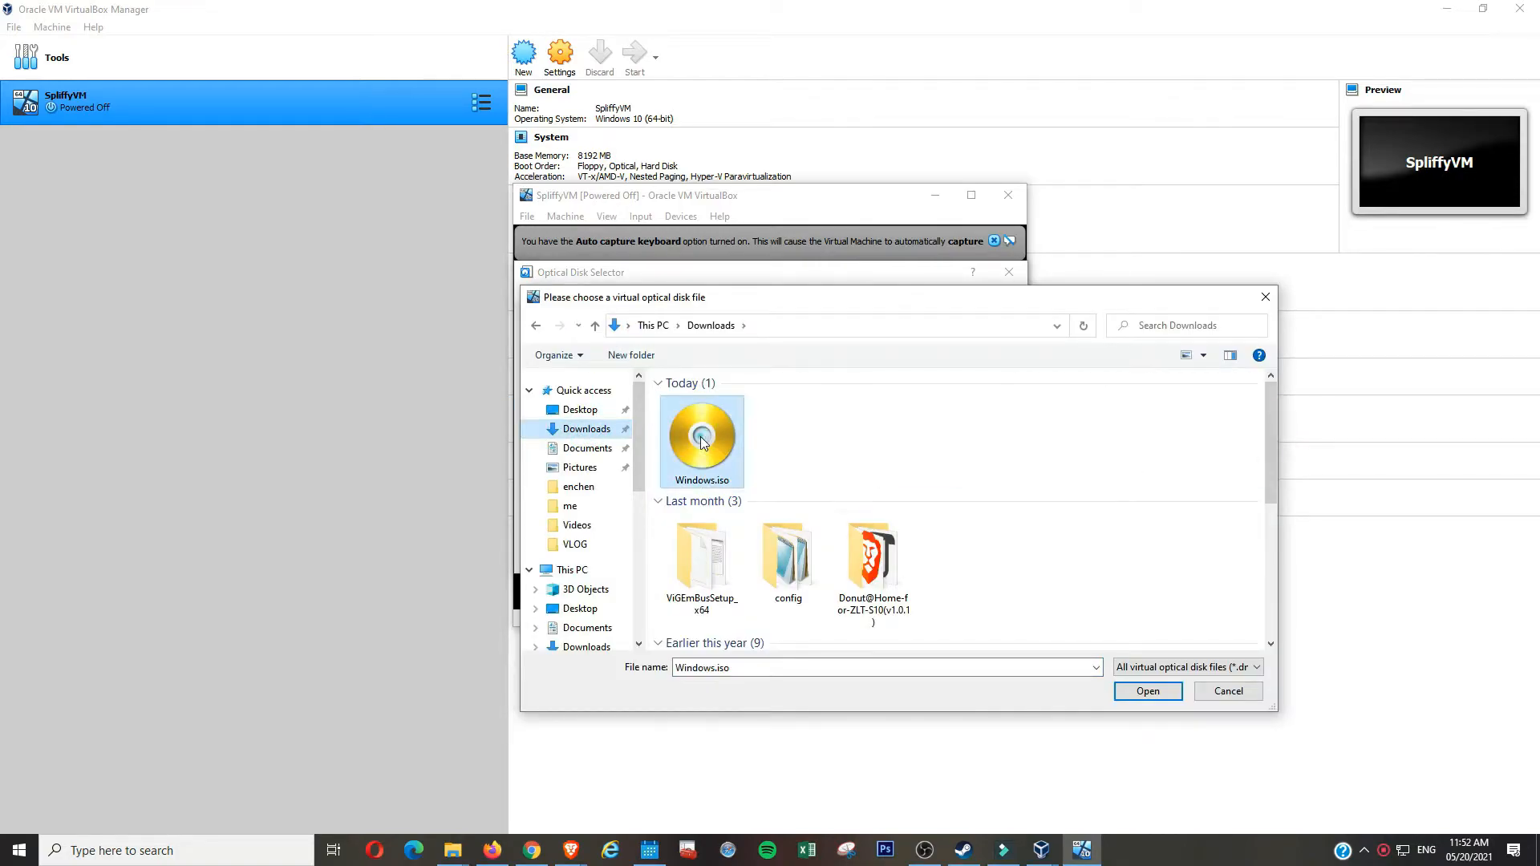
{"action": "left_click", "coordinate": [1167, 689]}
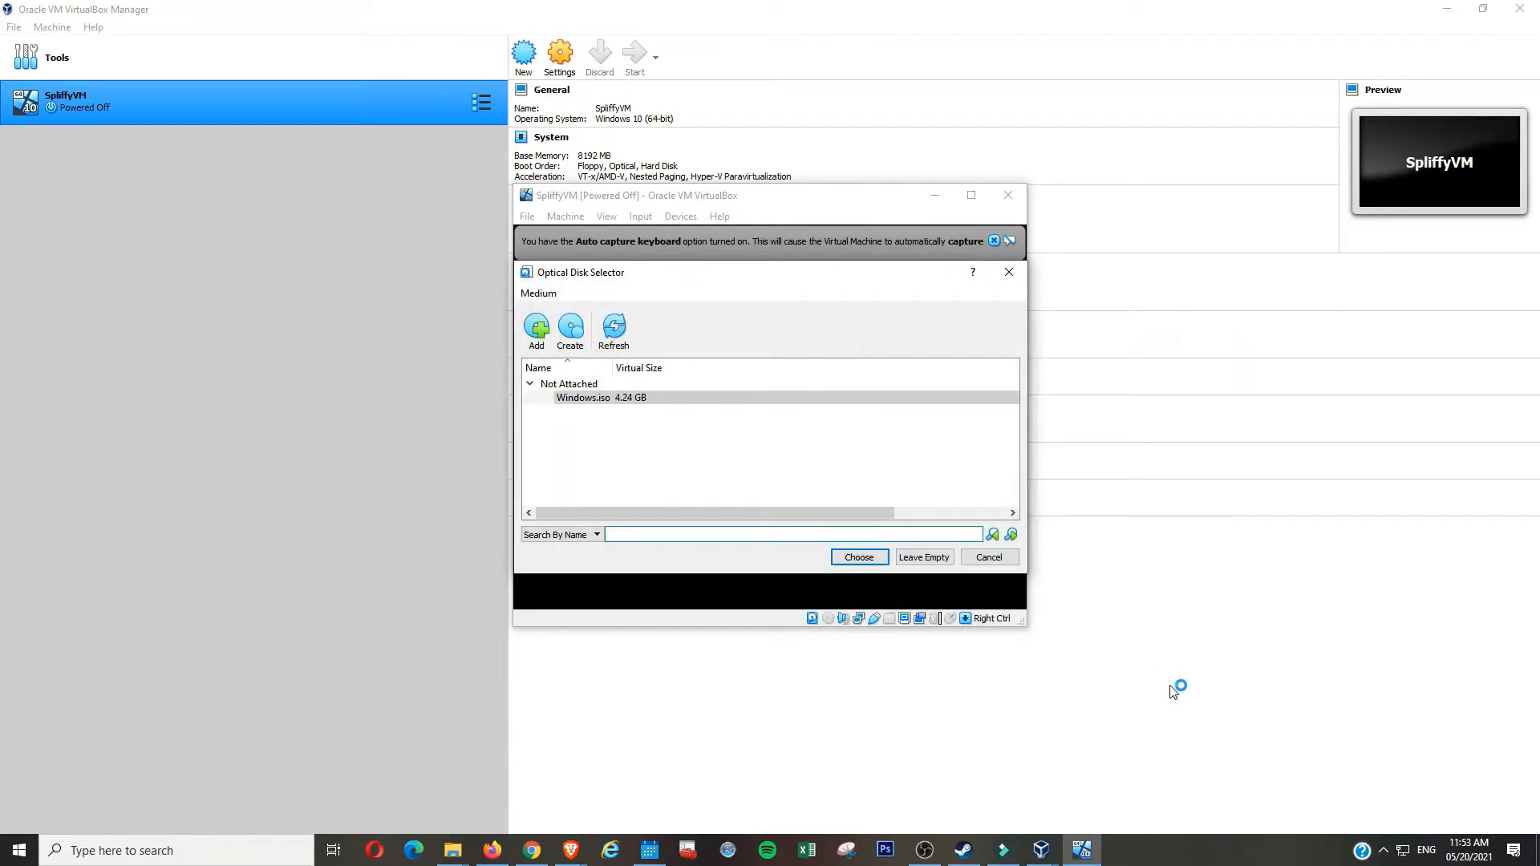
{"action": "left_click", "coordinate": [855, 556]}
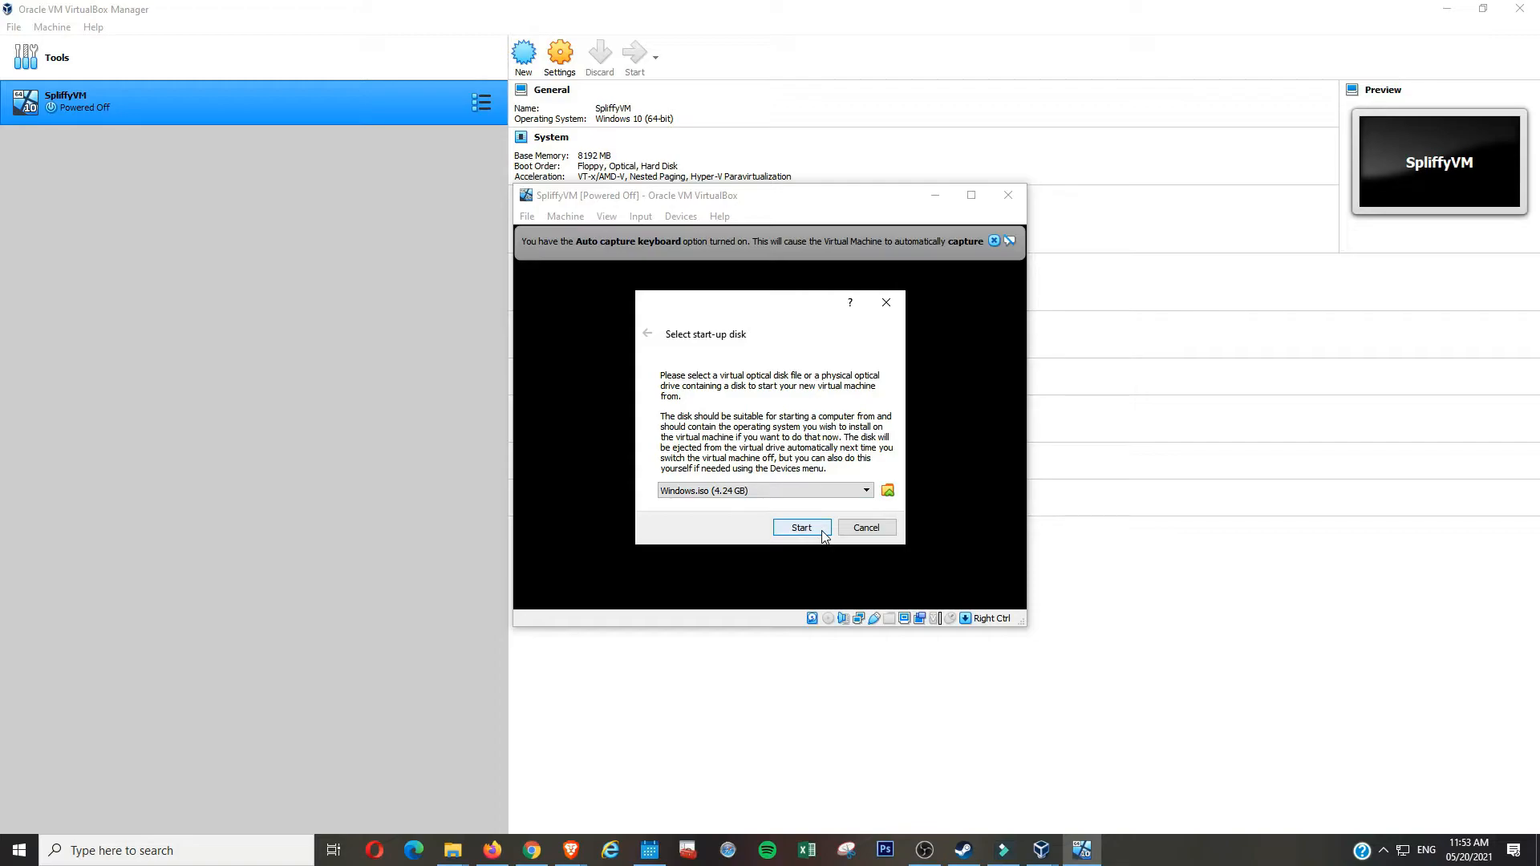
{"action": "left_click", "coordinate": [802, 529]}
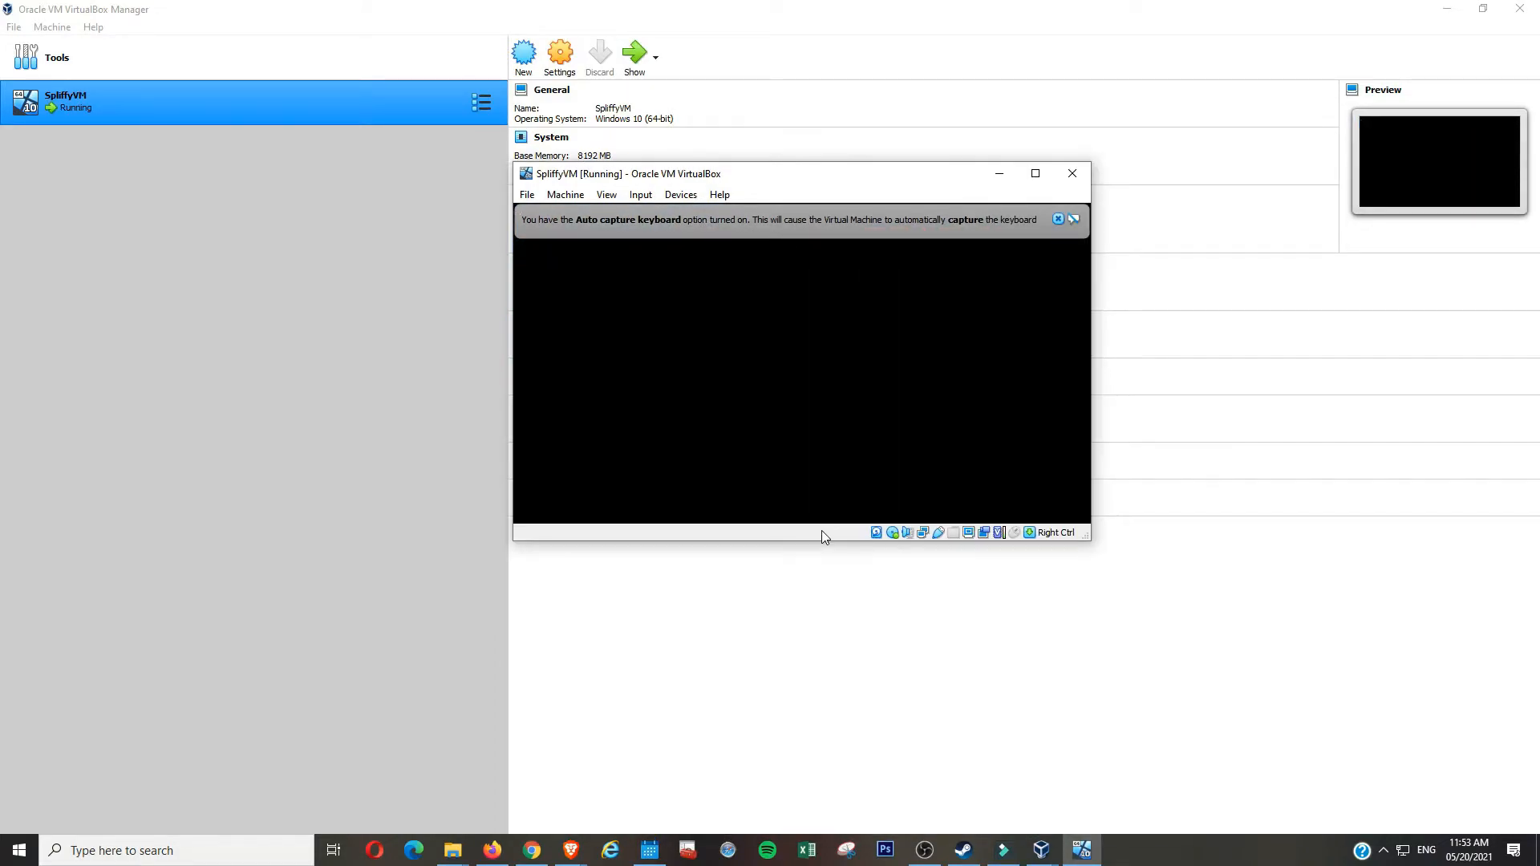
- Maximize the VM window, set time and currency format to English (Philippines), and start installing
{"action": "left_click_drag", "start_coordinate": [1001, 179], "coordinate": [907, 88]}
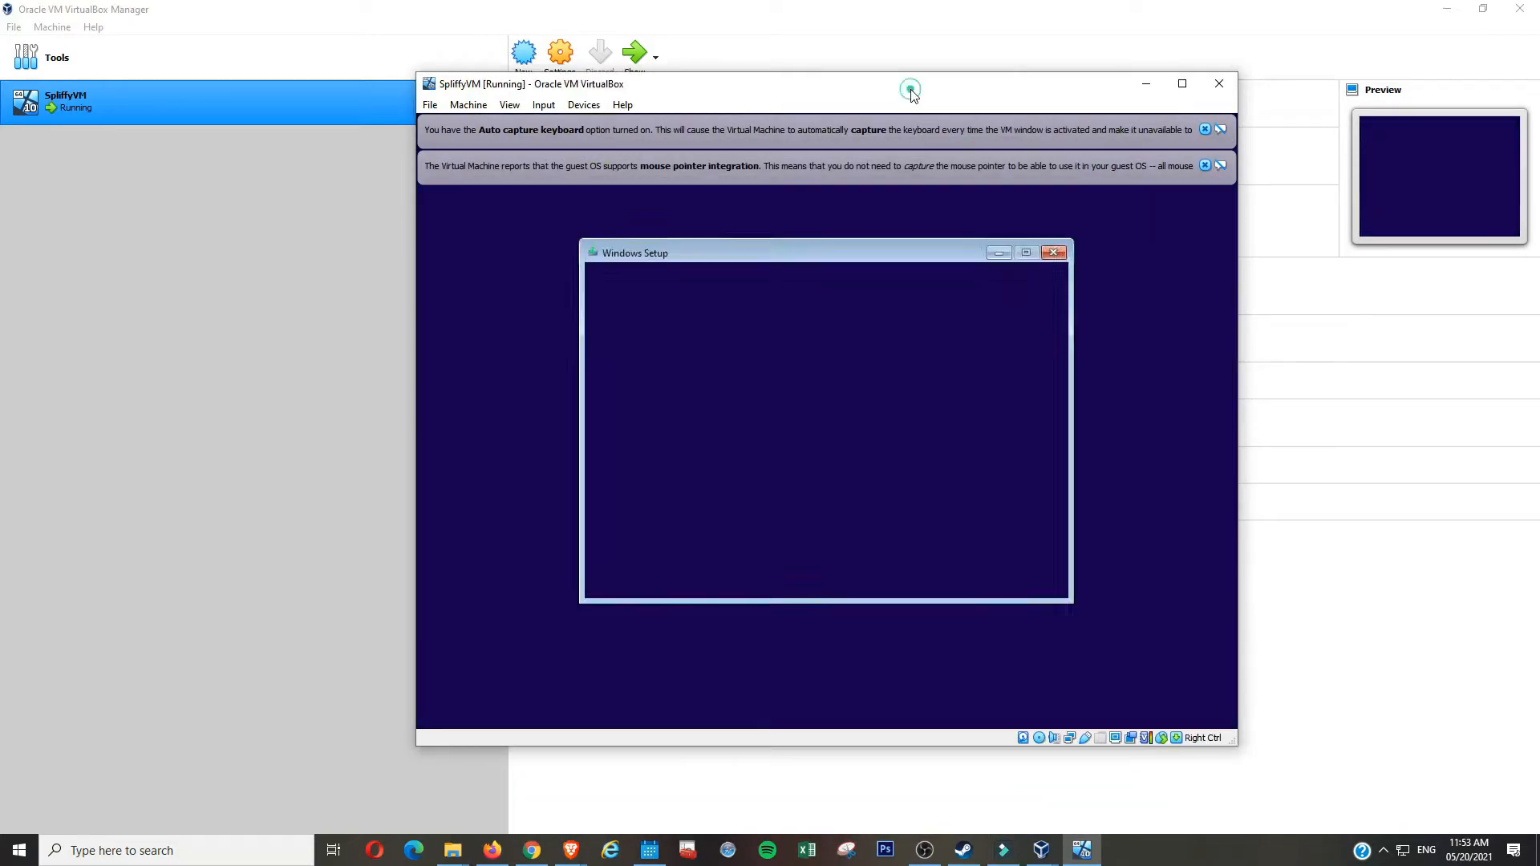
{"action": "double_click", "coordinate": [909, 90]}
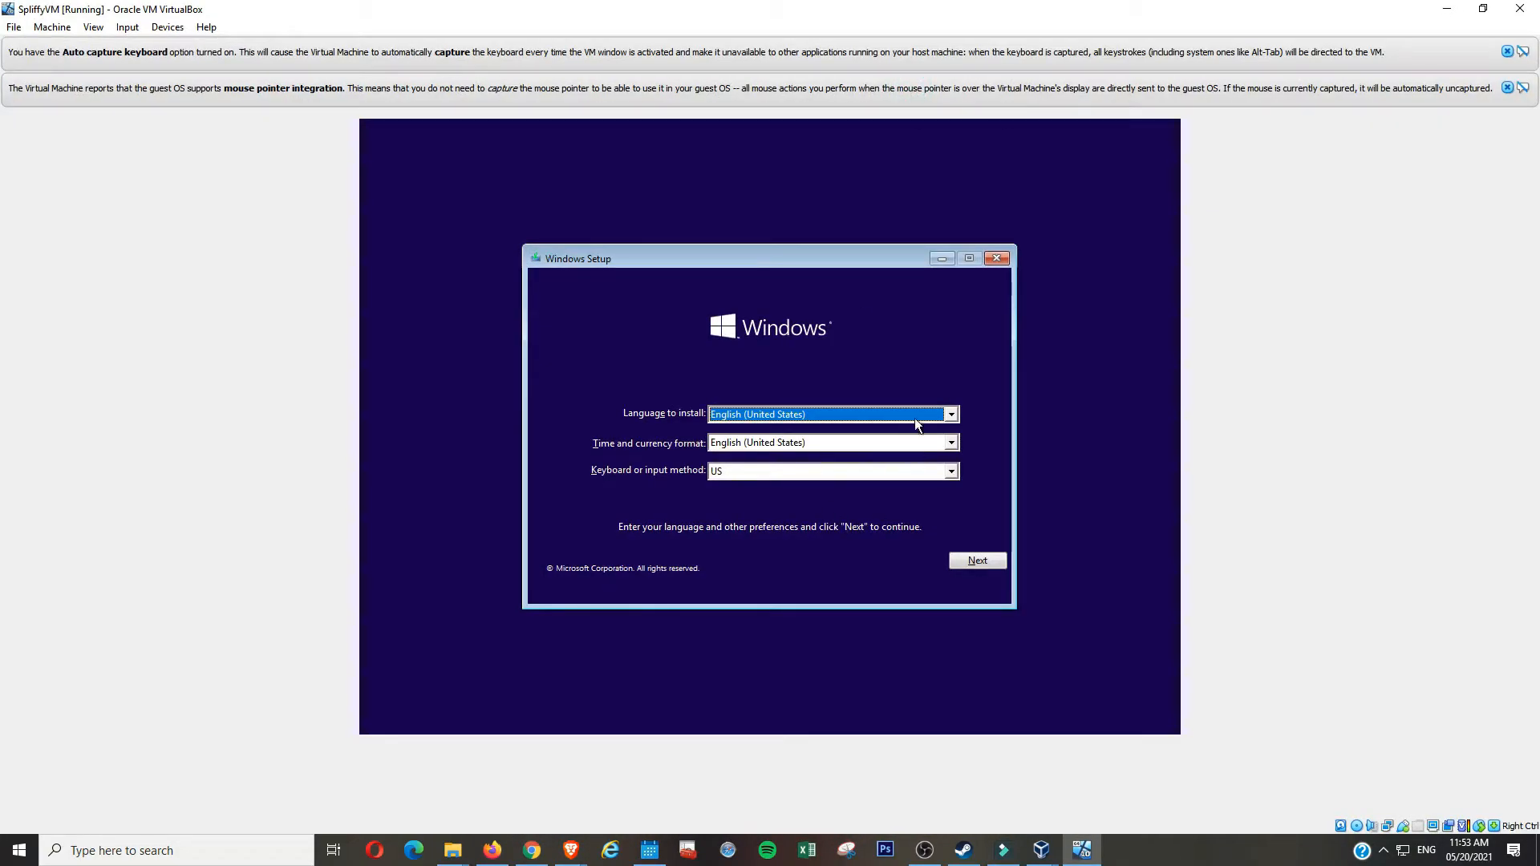
{"action": "left_click", "coordinate": [926, 446]}
{"action": "type", "text": "en"}
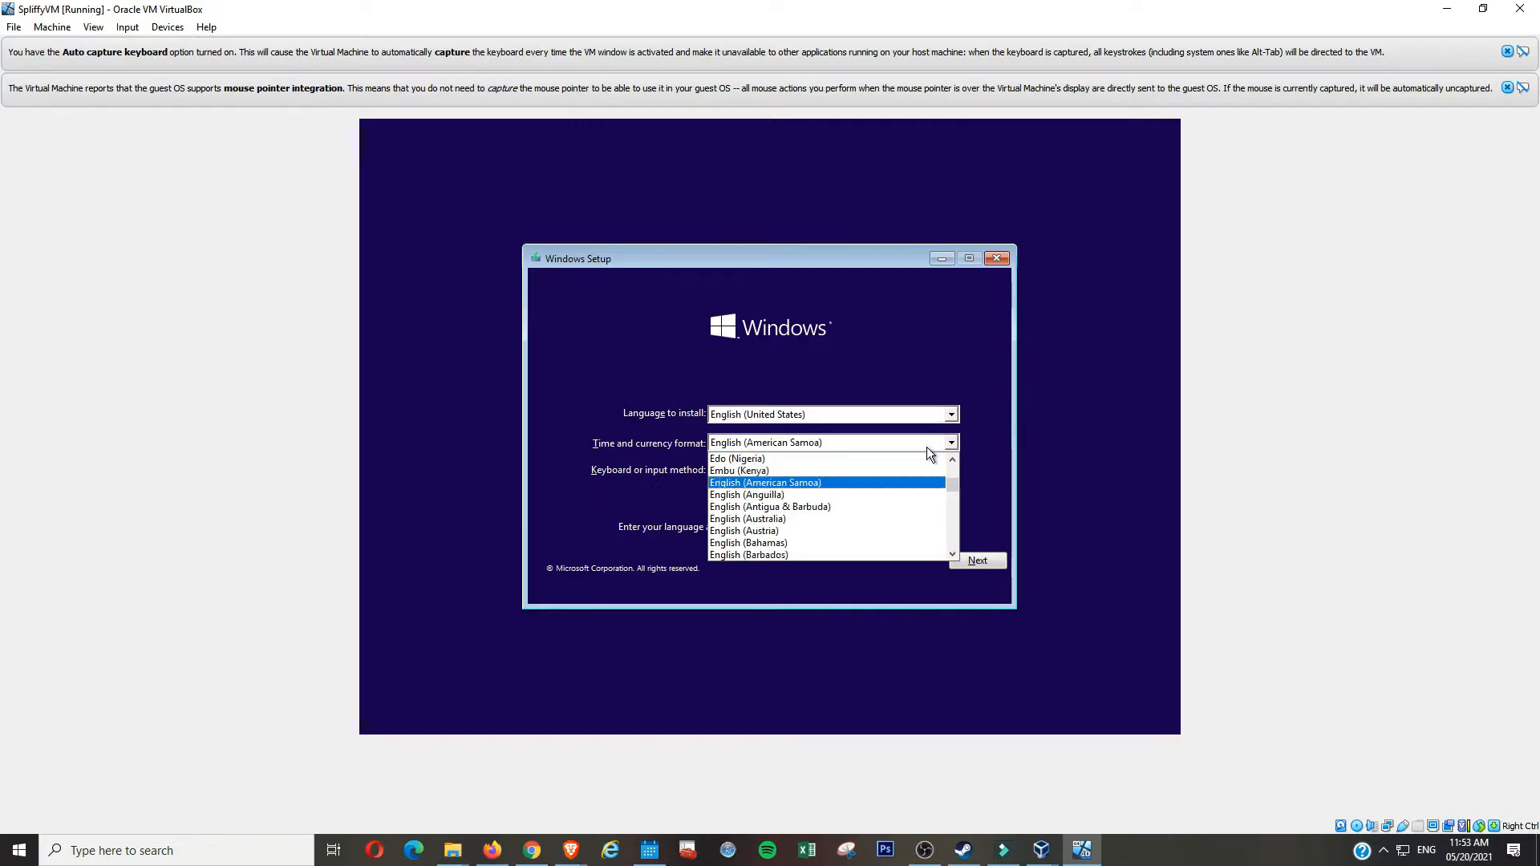
{"action": "left_click", "coordinate": [955, 555]}
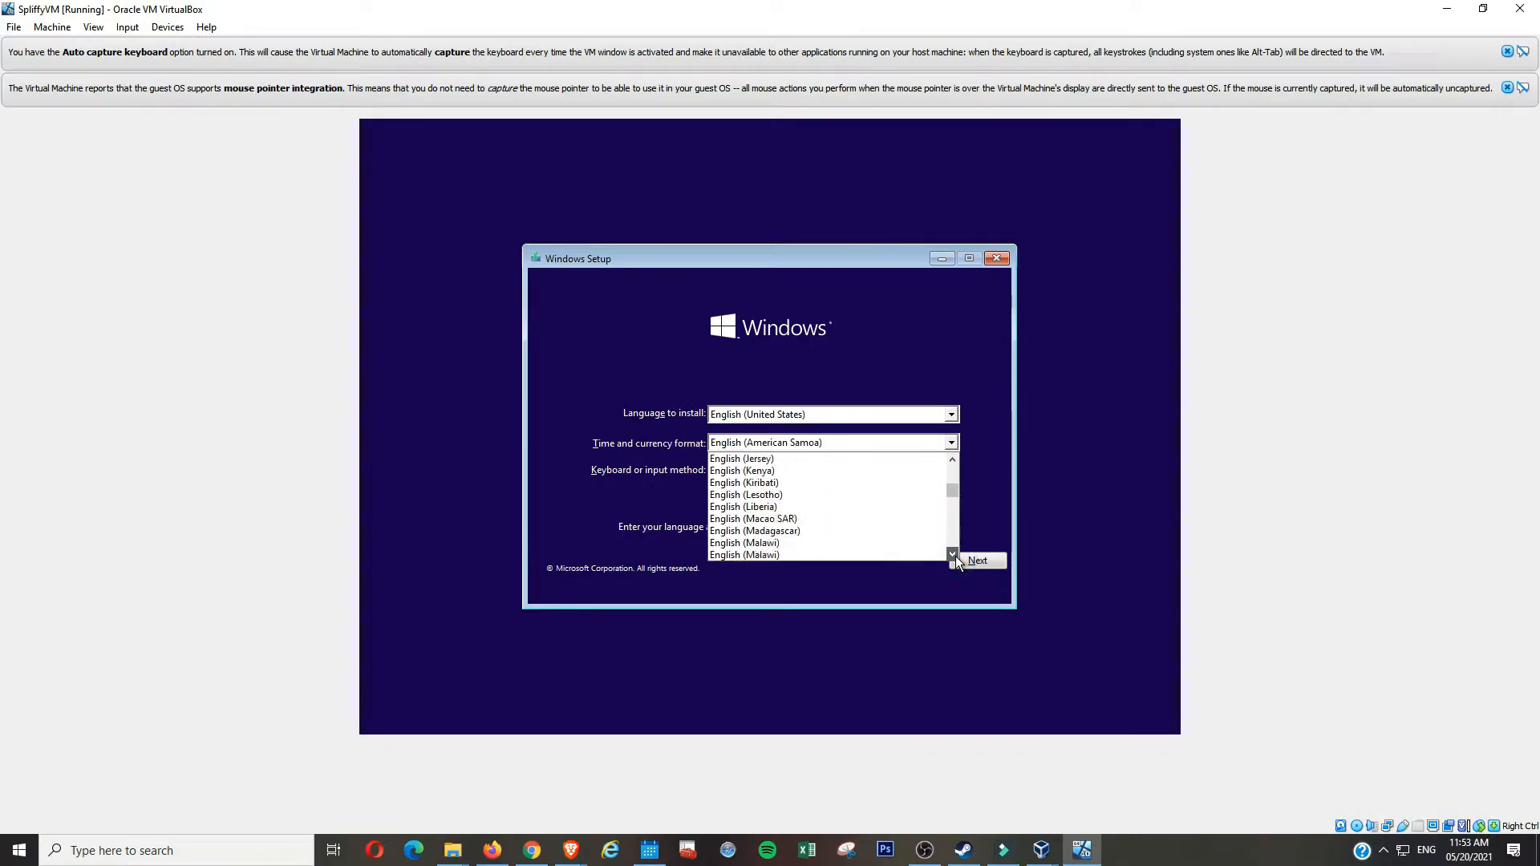
{"action": "left_click", "coordinate": [917, 519]}
{"action": "left_click", "coordinate": [977, 559]}
{"action": "left_click", "coordinate": [781, 431]}
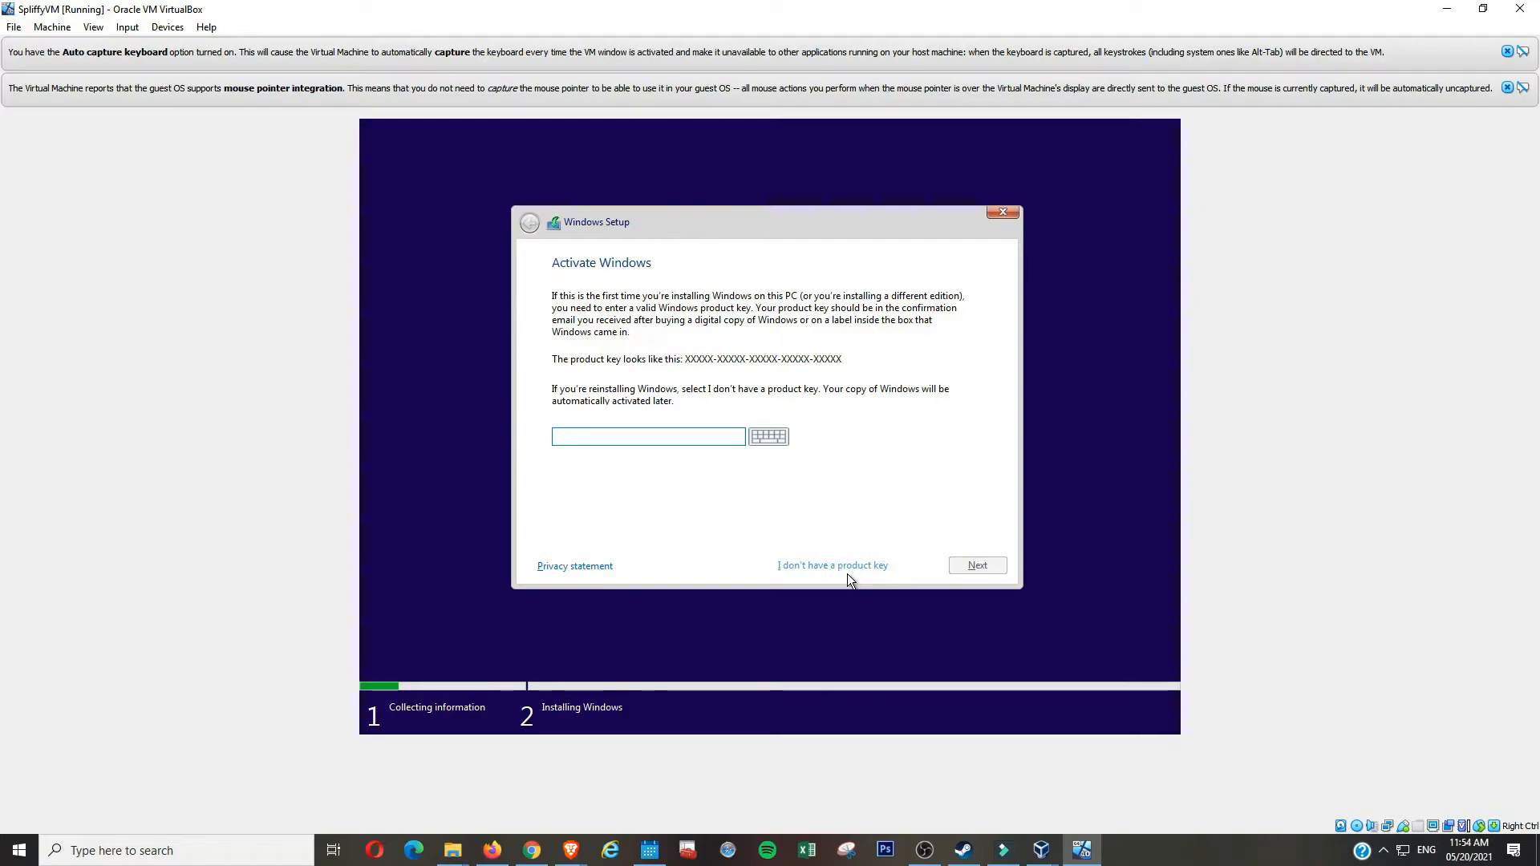
- Skip the product key, choose Windows 10 Pro, and accept the license terms
{"action": "left_click", "coordinate": [871, 566]}
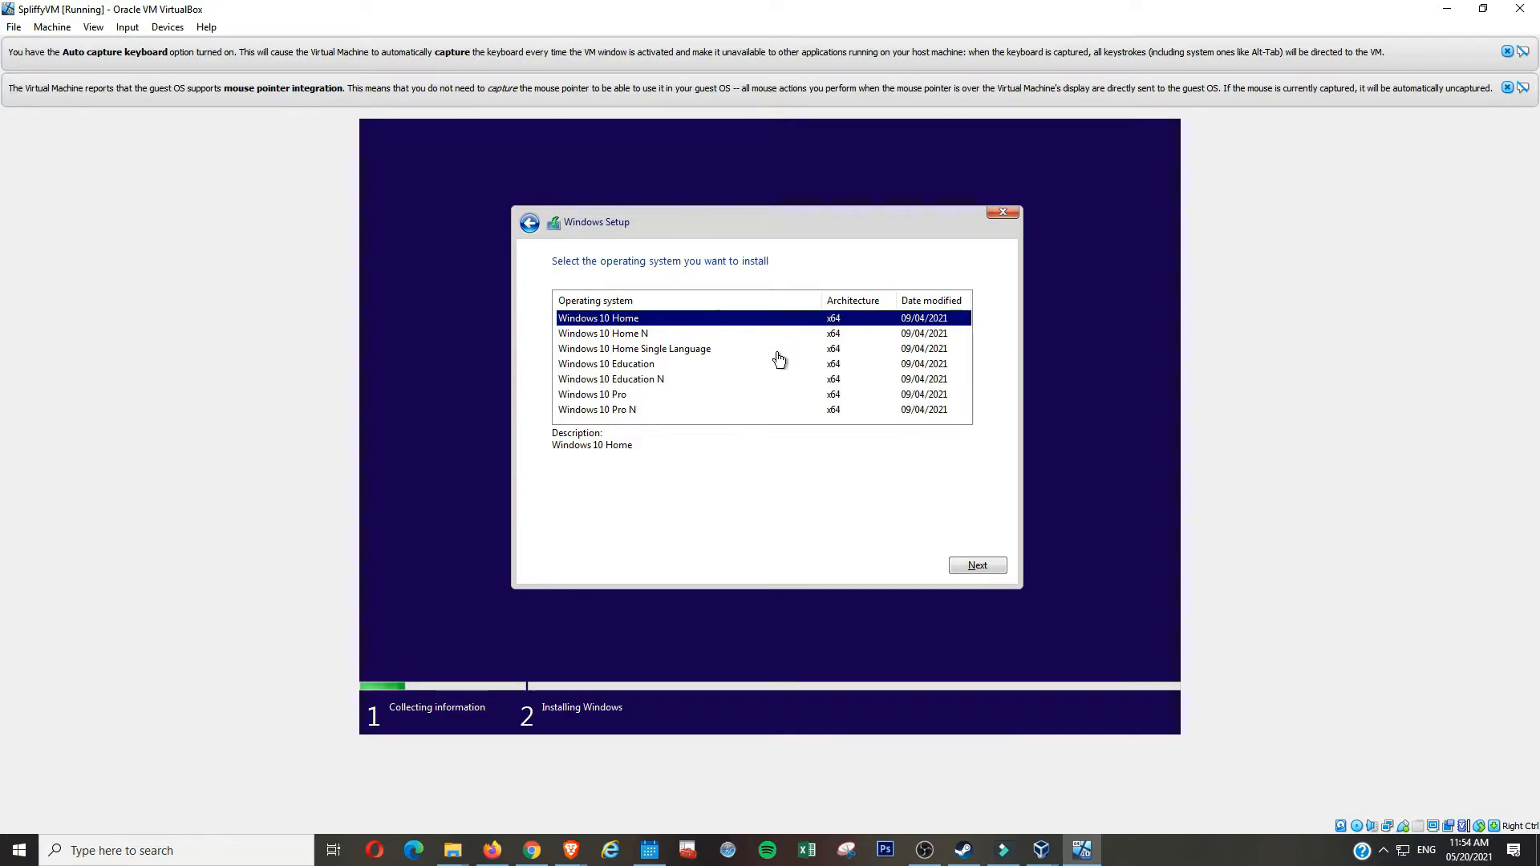
{"action": "left_click", "coordinate": [754, 395]}
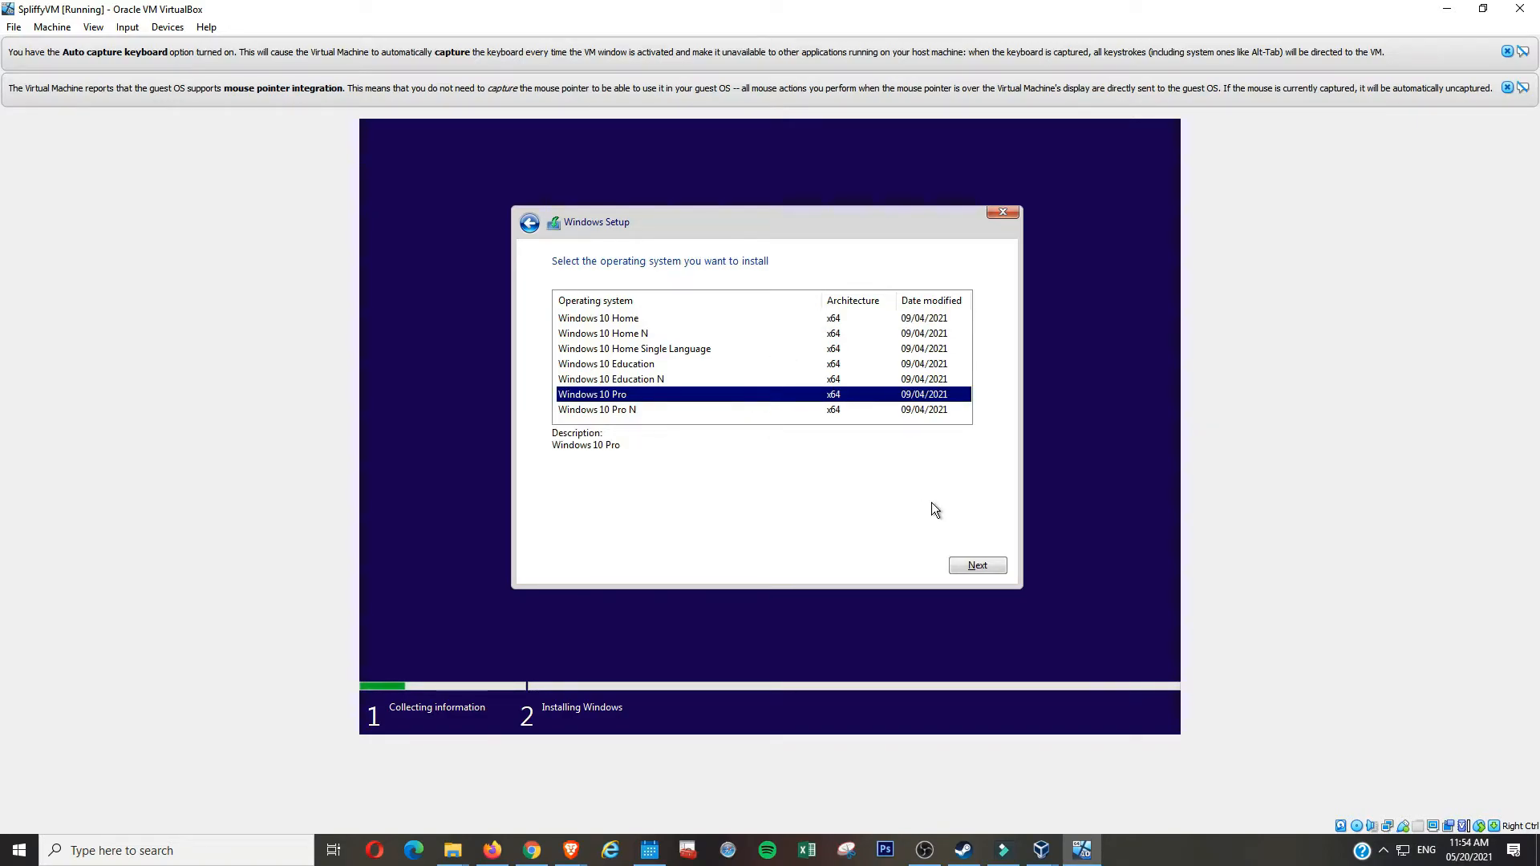
{"action": "left_click", "coordinate": [976, 567]}
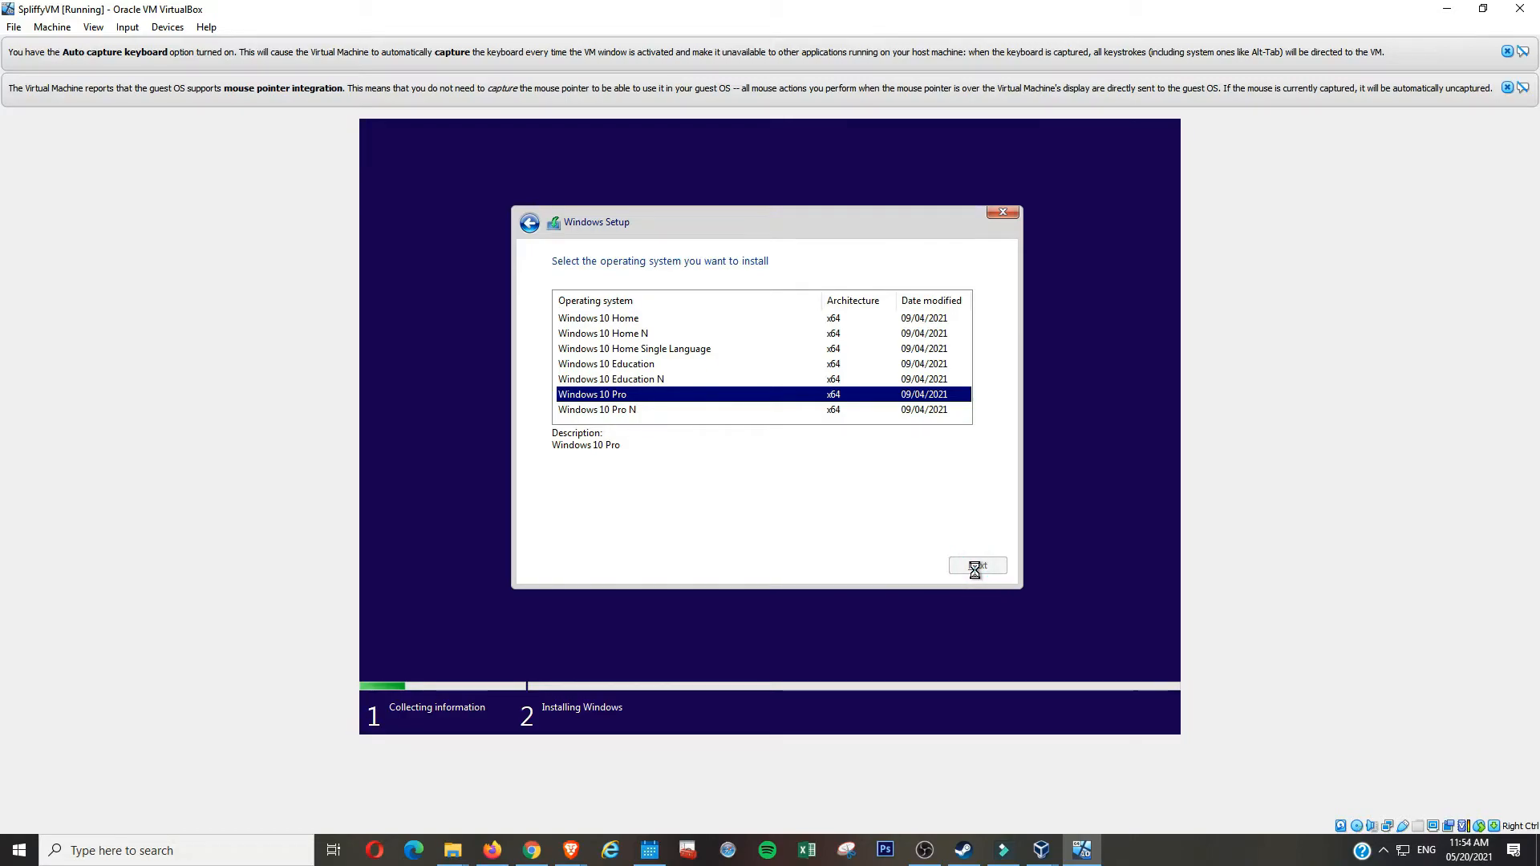
{"action": "left_click", "coordinate": [647, 530]}
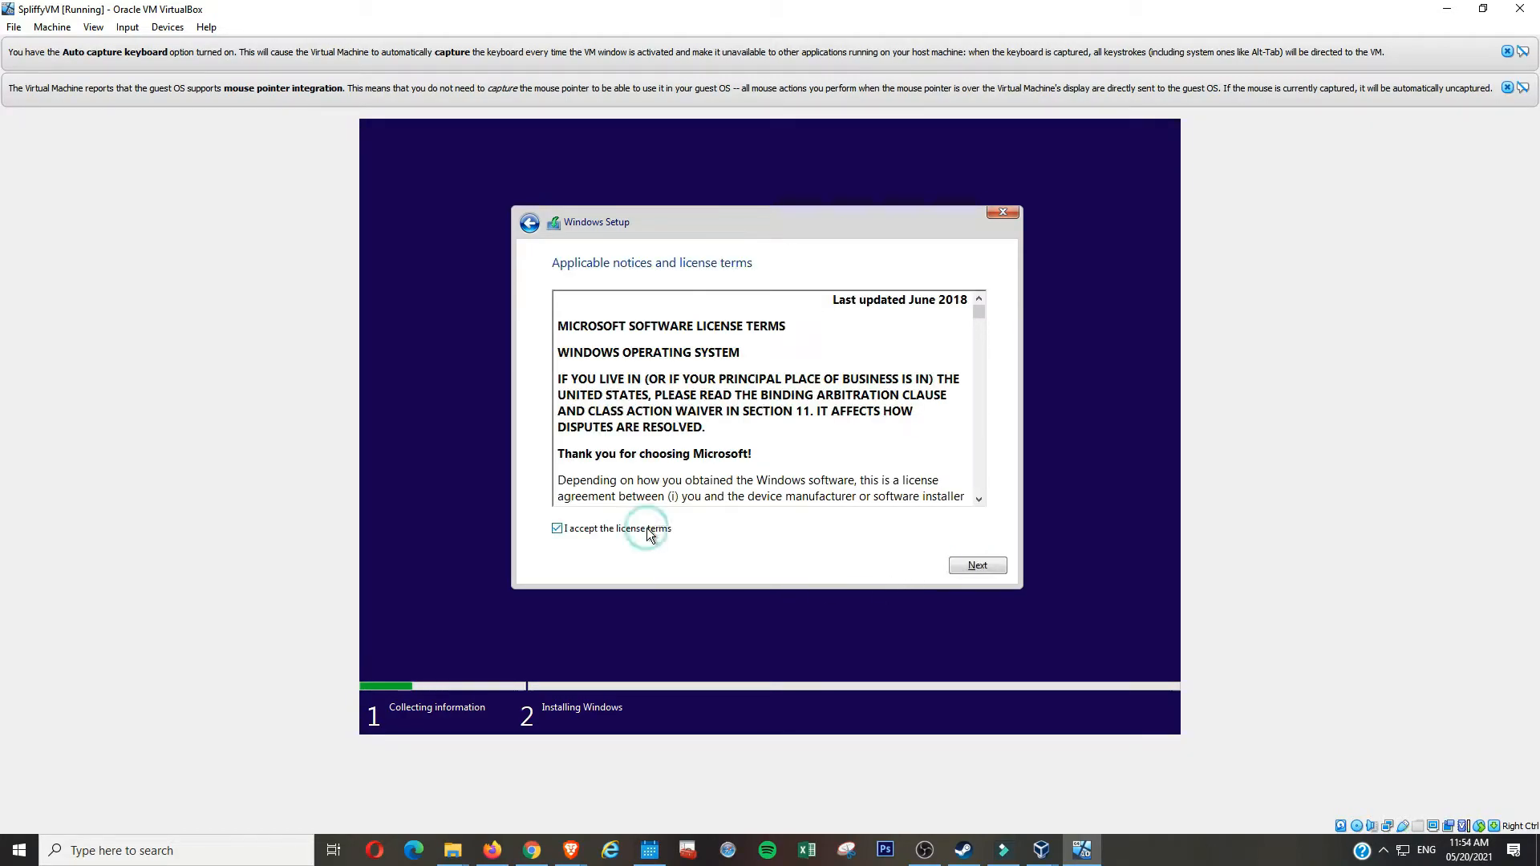
{"action": "left_click", "coordinate": [985, 566]}
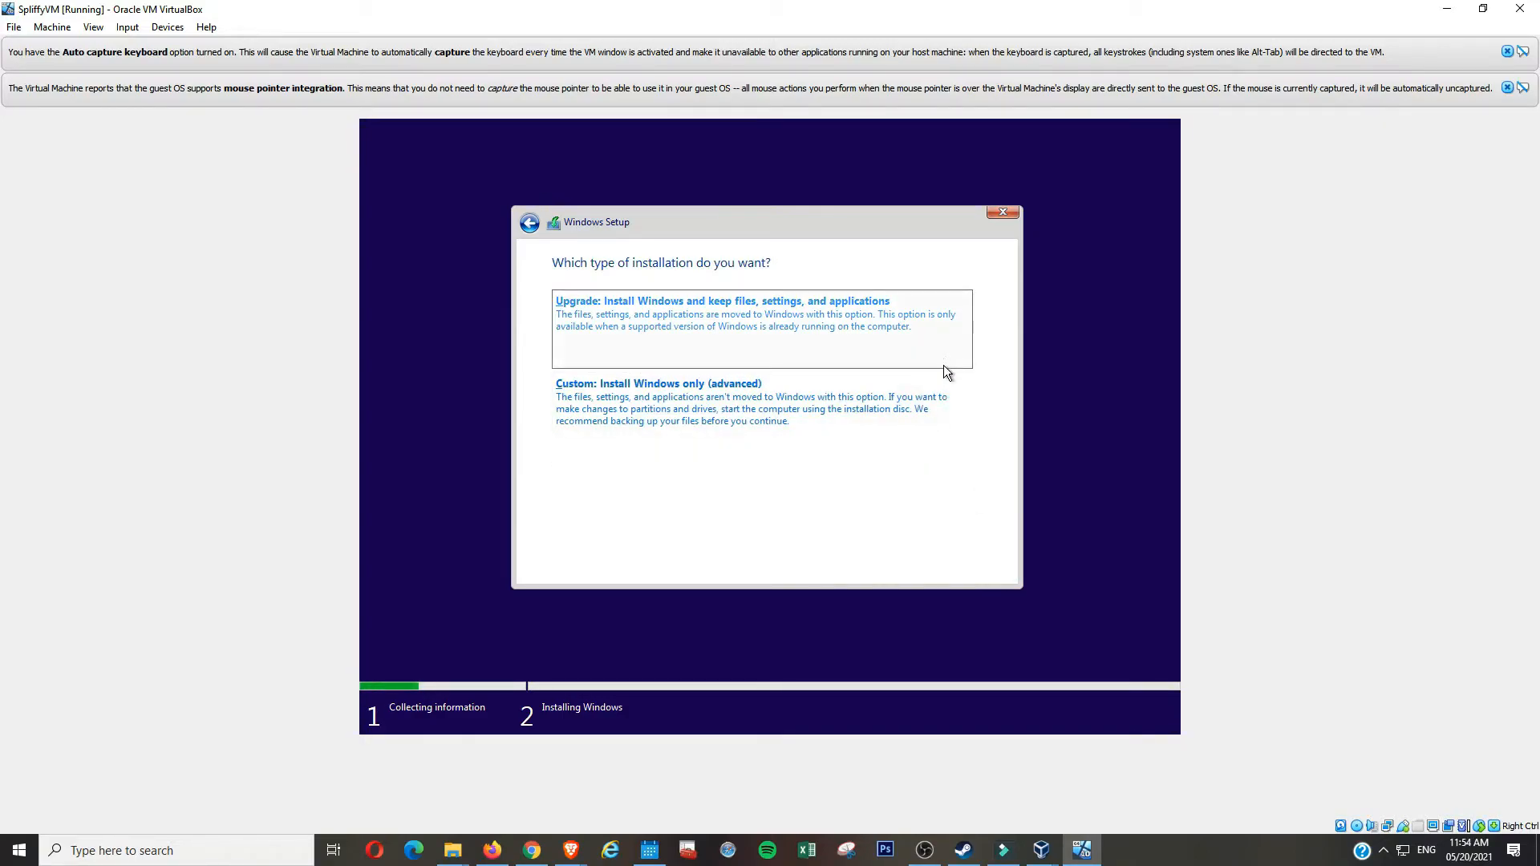
- Choose a custom install, create a full-size partition on Drive 0's unallocated space, and install there
{"action": "left_click", "coordinate": [934, 415]}
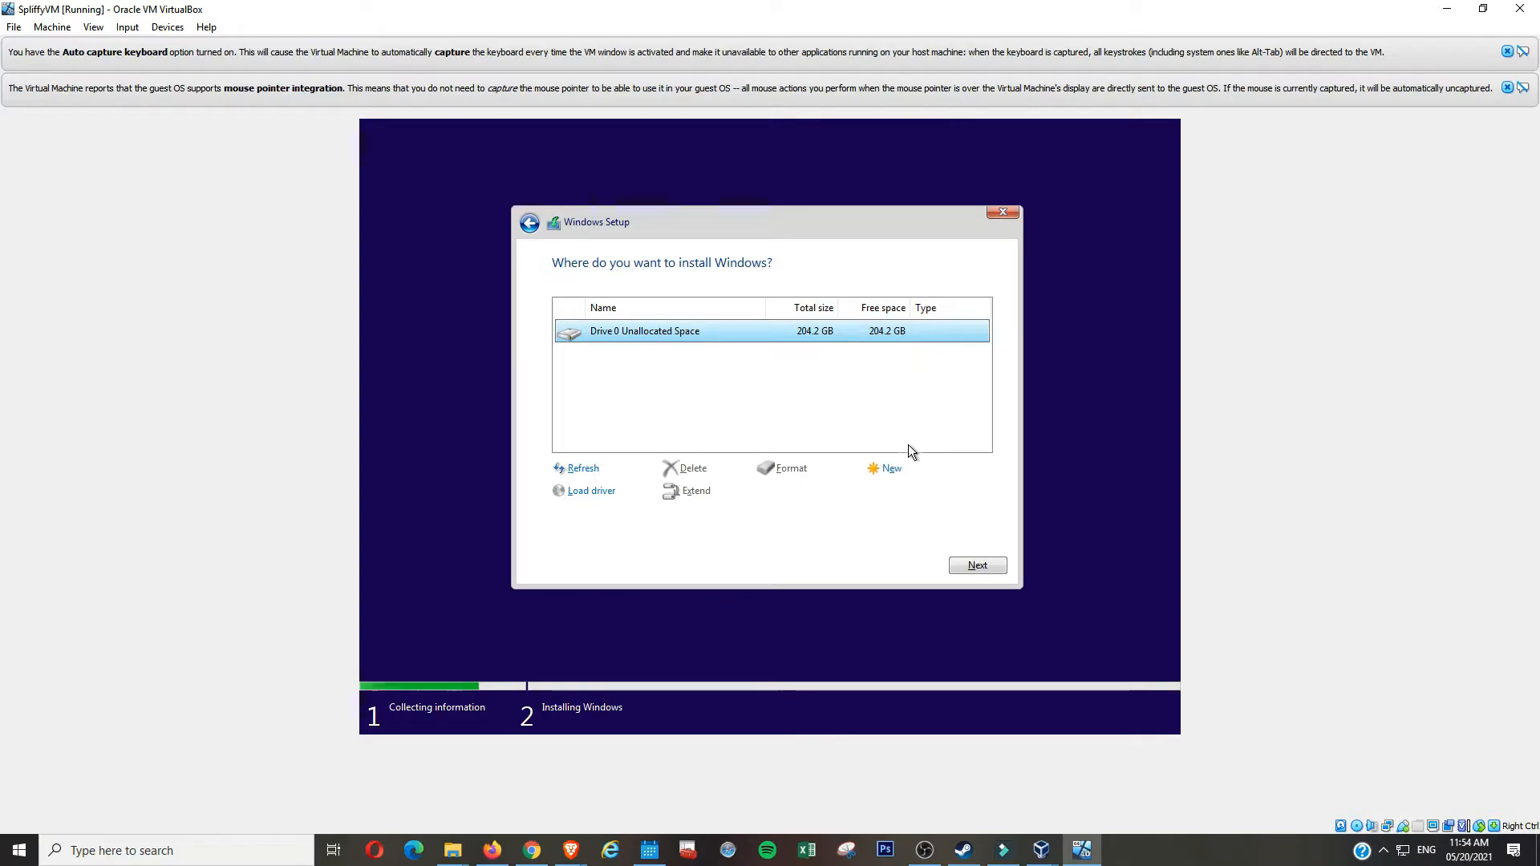
{"action": "left_click", "coordinate": [891, 469]}
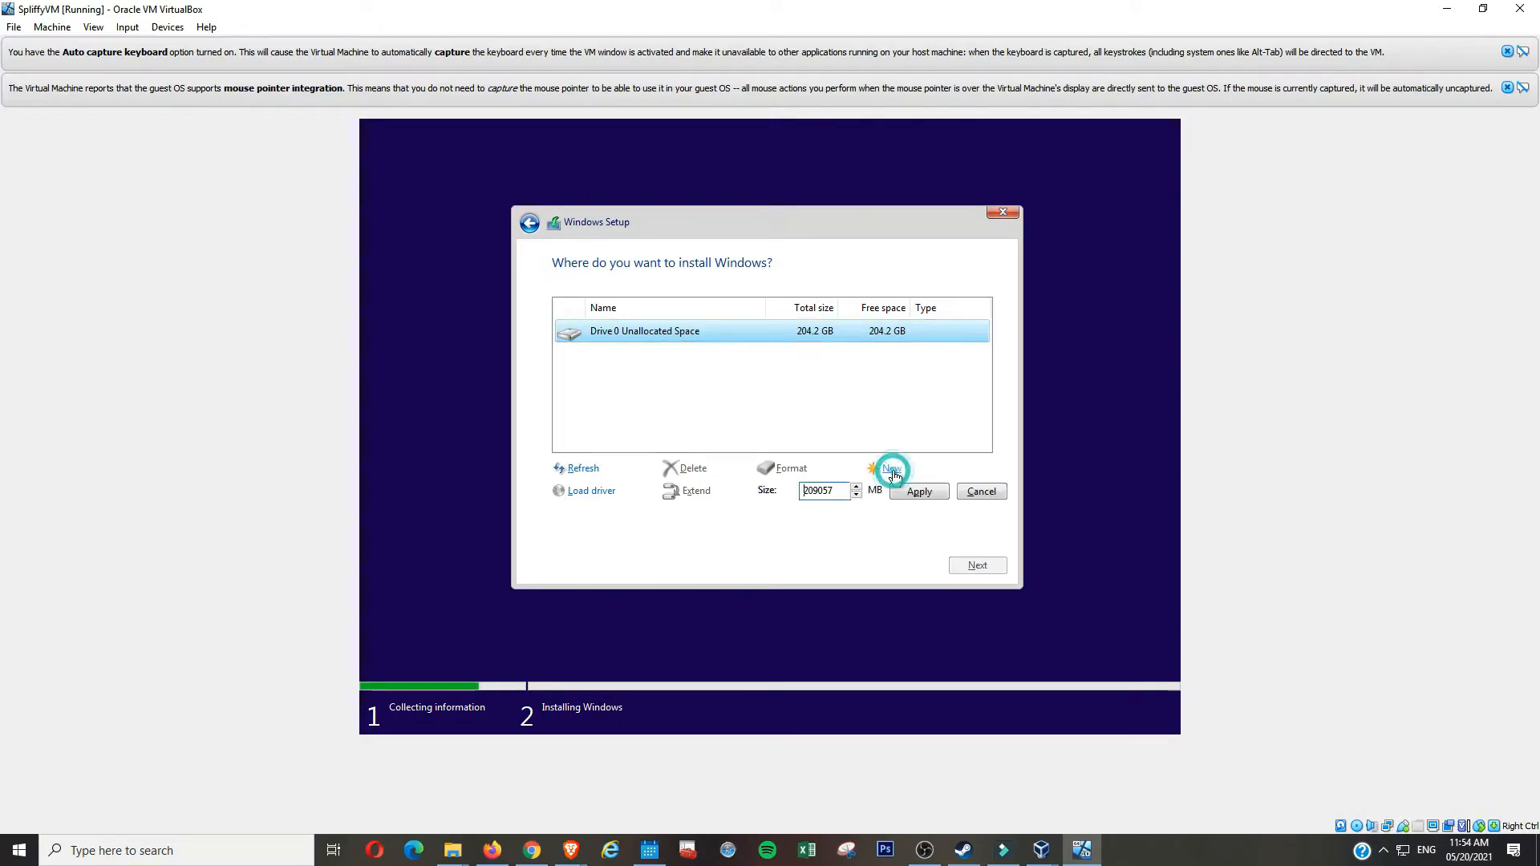
{"action": "left_click", "coordinate": [939, 493]}
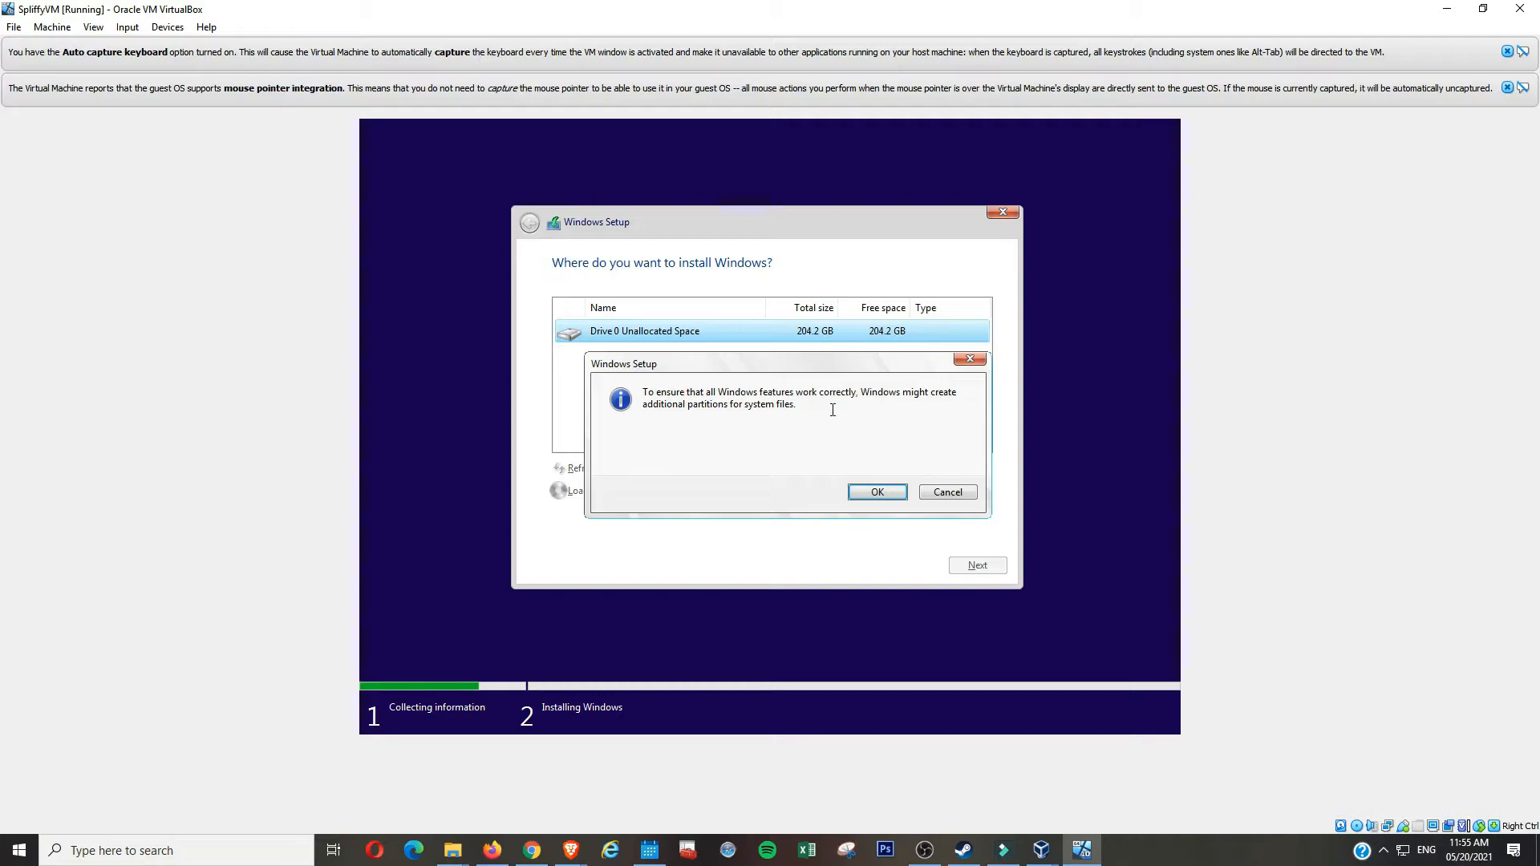
{"action": "left_click", "coordinate": [893, 494]}
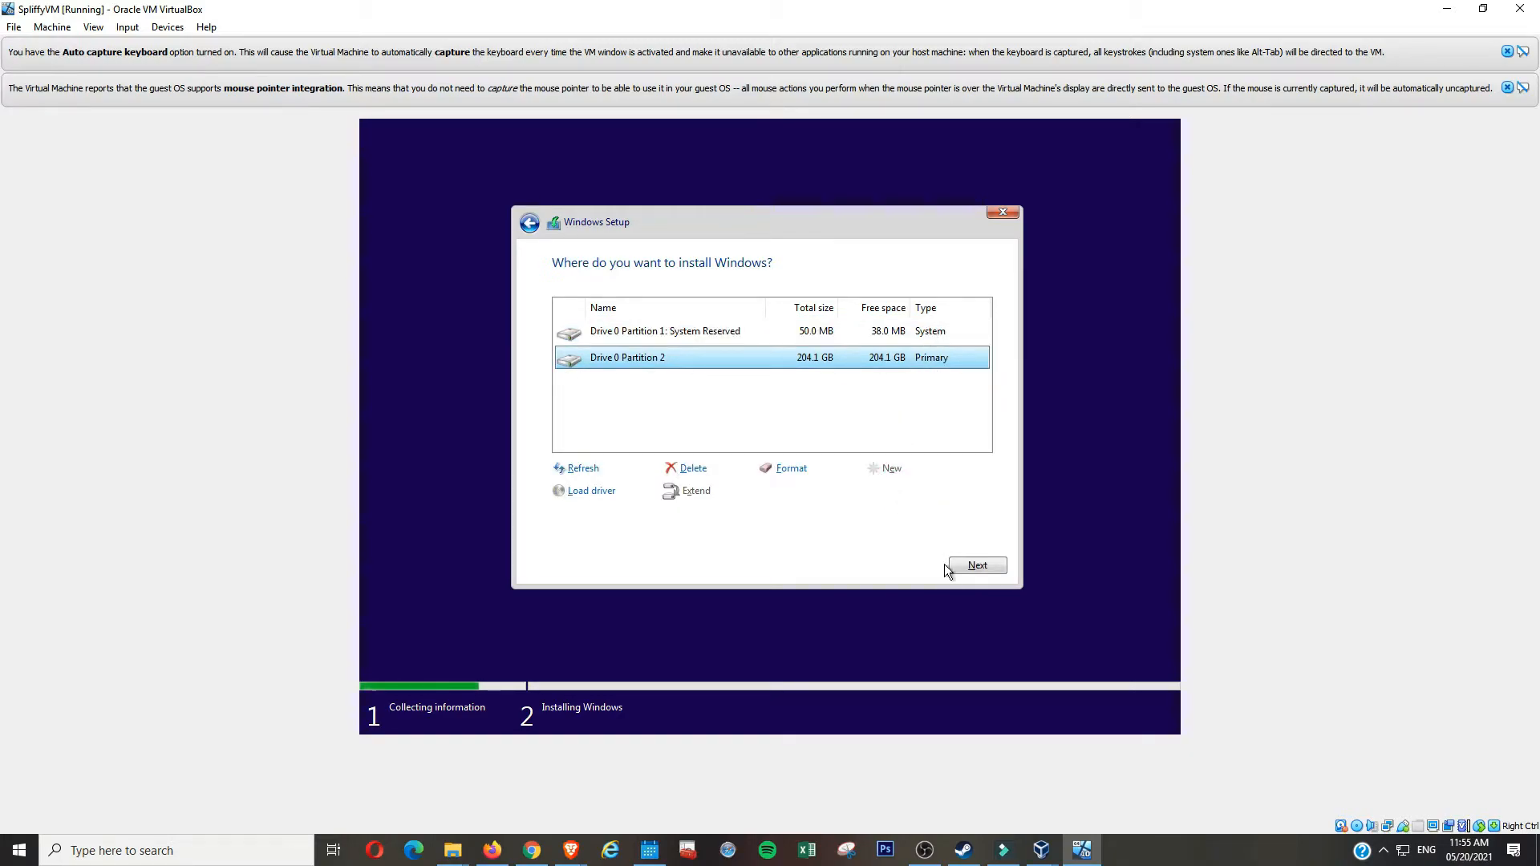
{"action": "left_click", "coordinate": [993, 568]}
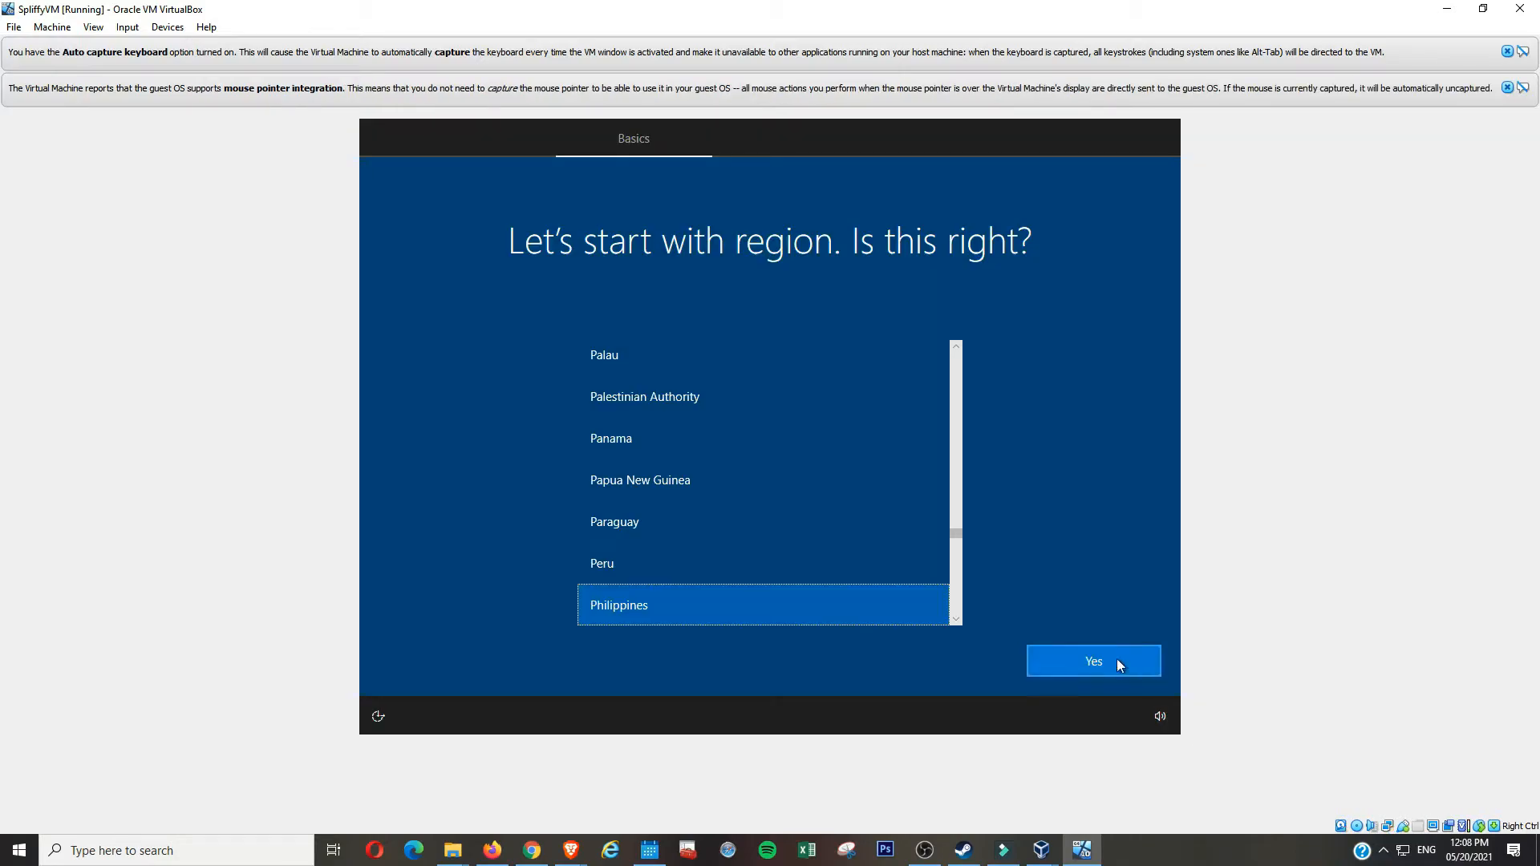
- Confirm the region and US keyboard, skip a second layout, and choose personal-use setup
{"action": "left_click", "coordinate": [1081, 662]}
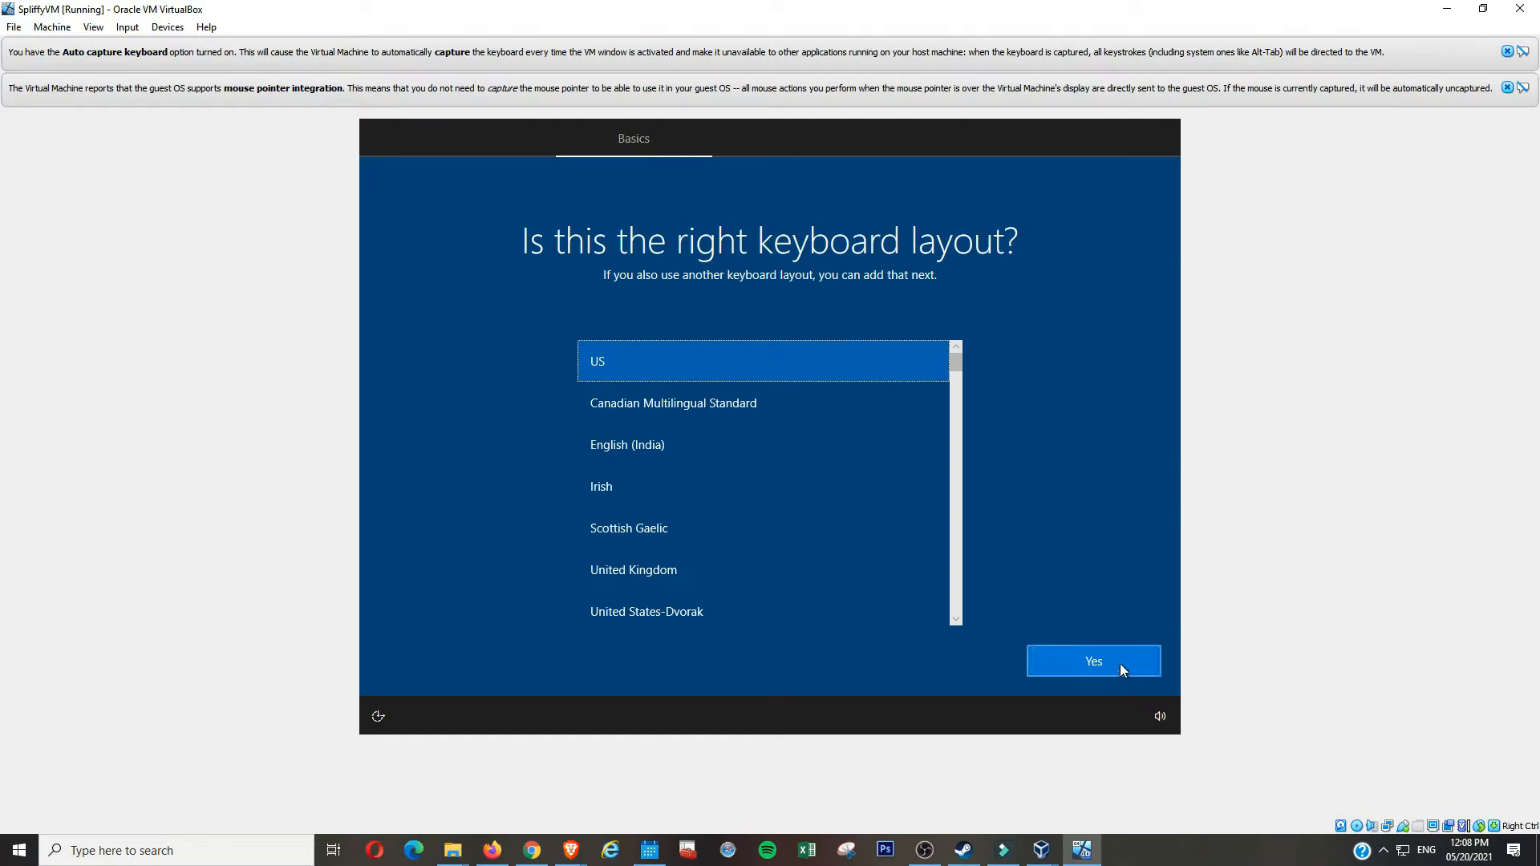
{"action": "left_click", "coordinate": [1120, 665]}
{"action": "left_click", "coordinate": [1114, 666]}
{"action": "left_click", "coordinate": [1147, 662]}
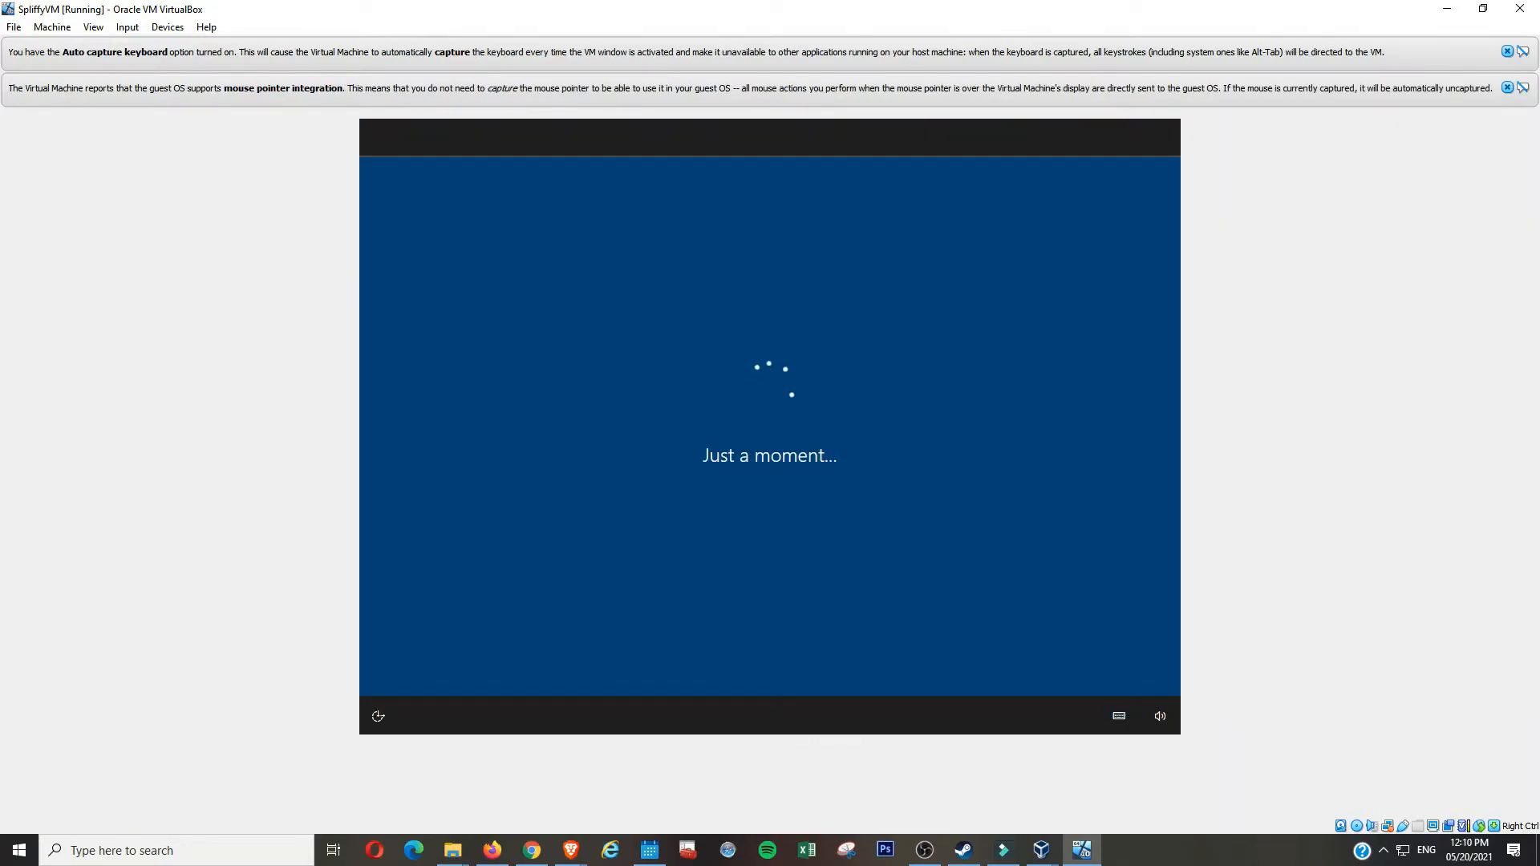
{"action": "left_click", "coordinate": [1093, 660]}
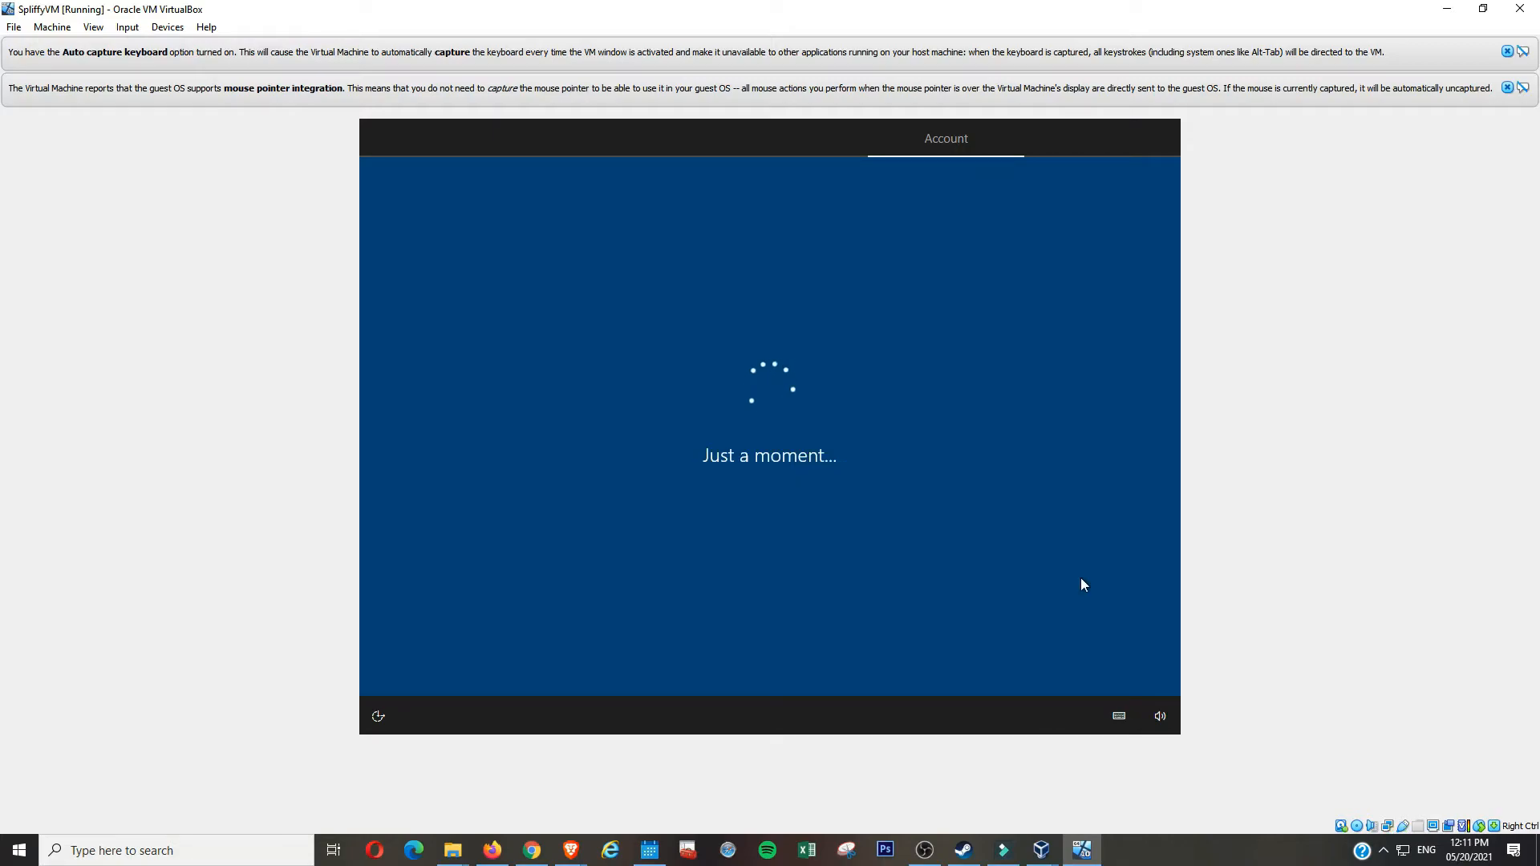
{"action": "left_click", "coordinate": [430, 660]}
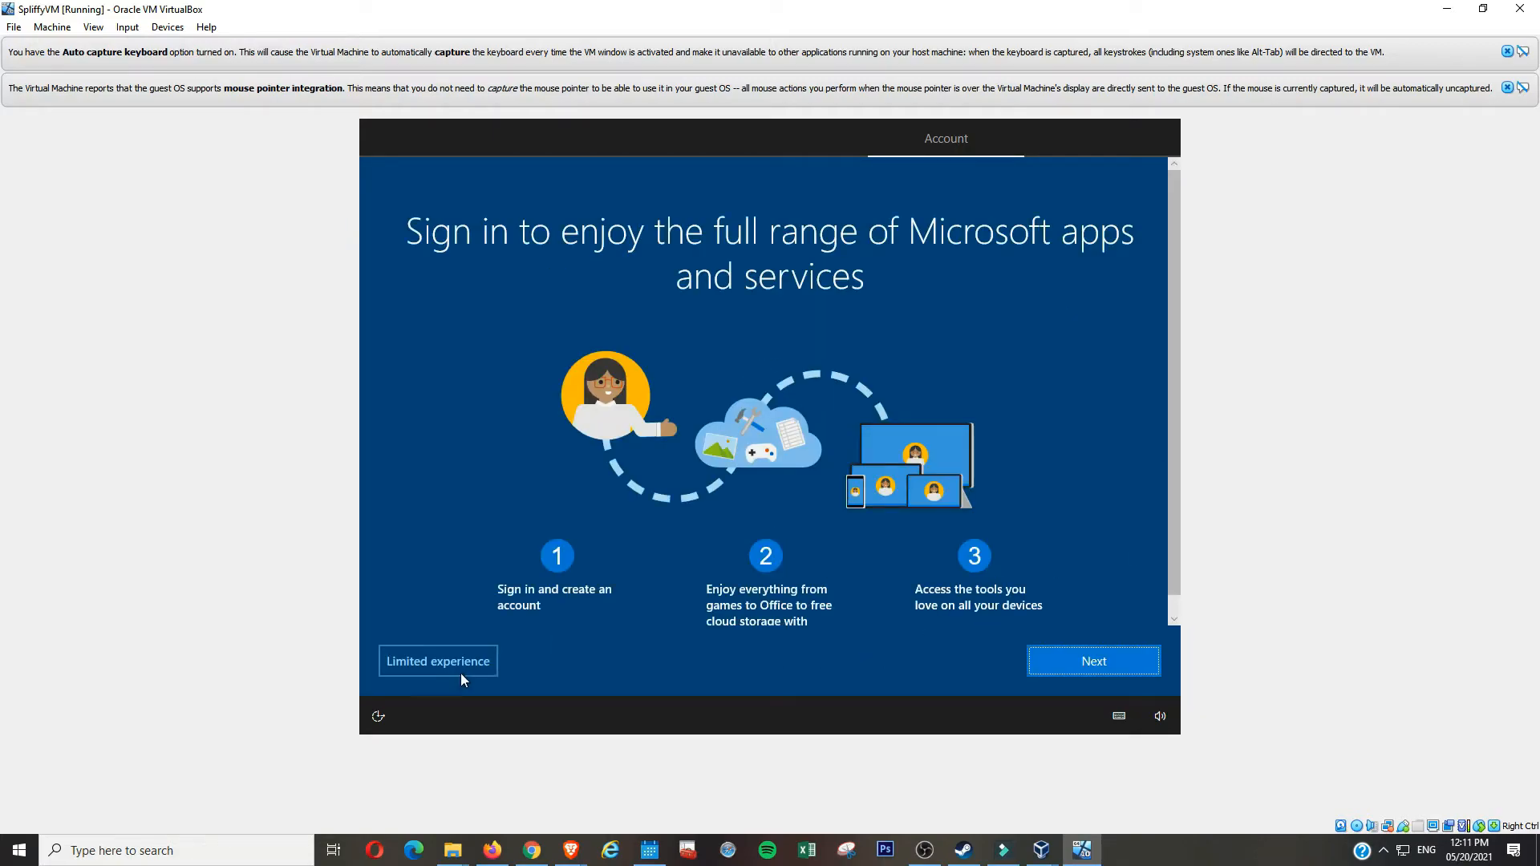
- Create a local offline account with a user name and a confirmed password
{"action": "left_click", "coordinate": [462, 672]}
{"action": "type", "text": "SpliffyTV"}
{"action": "left_click", "coordinate": [1094, 661]}
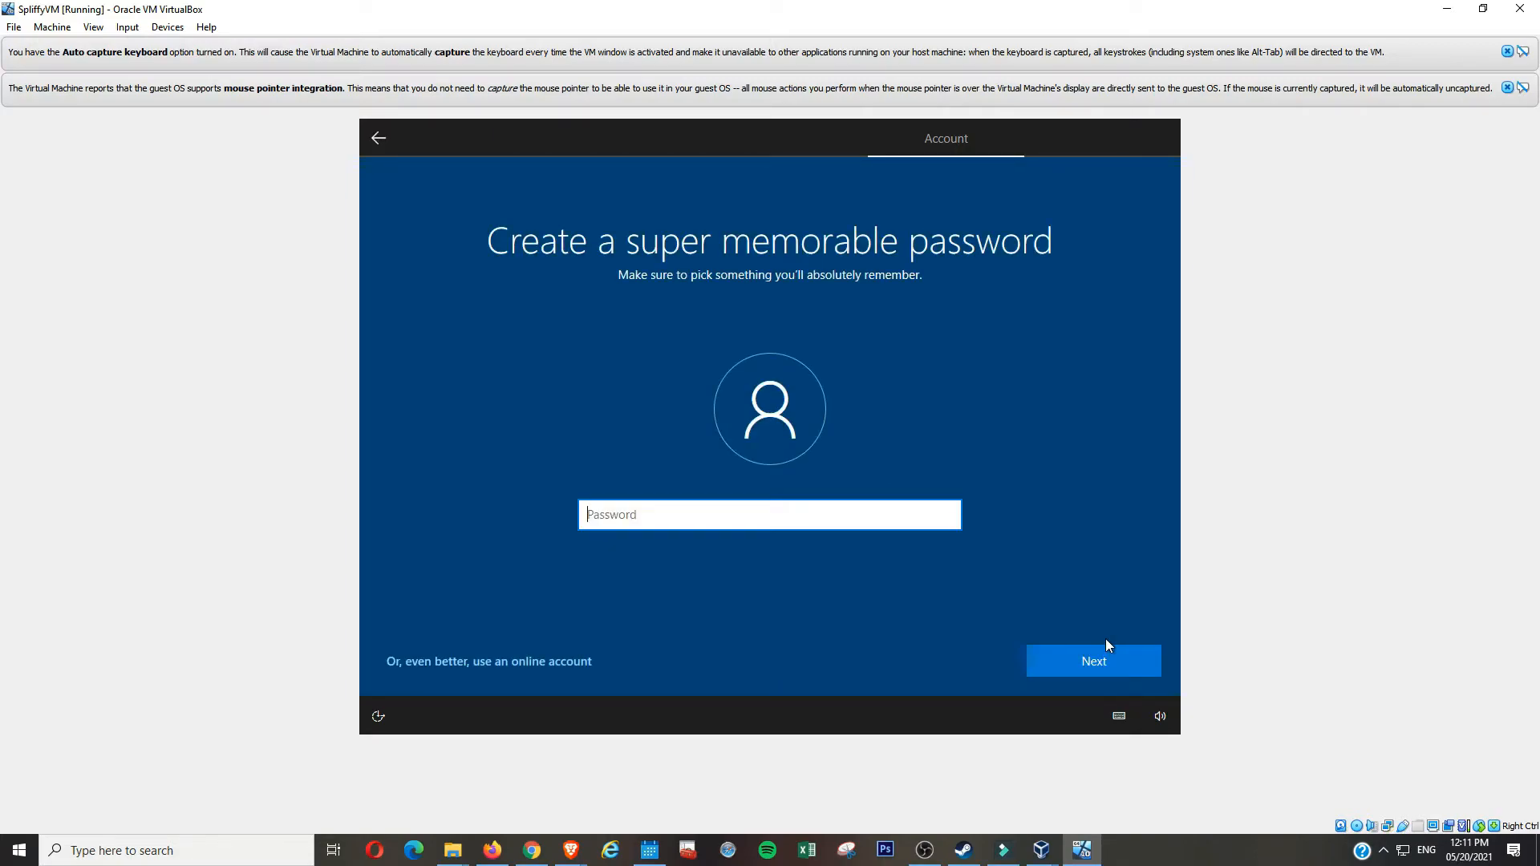
{"action": "type", "text": "••••••••"}
{"action": "left_click", "coordinate": [1094, 661]}
{"action": "left_click", "coordinate": [946, 516]}
{"action": "left_click", "coordinate": [1094, 661]}
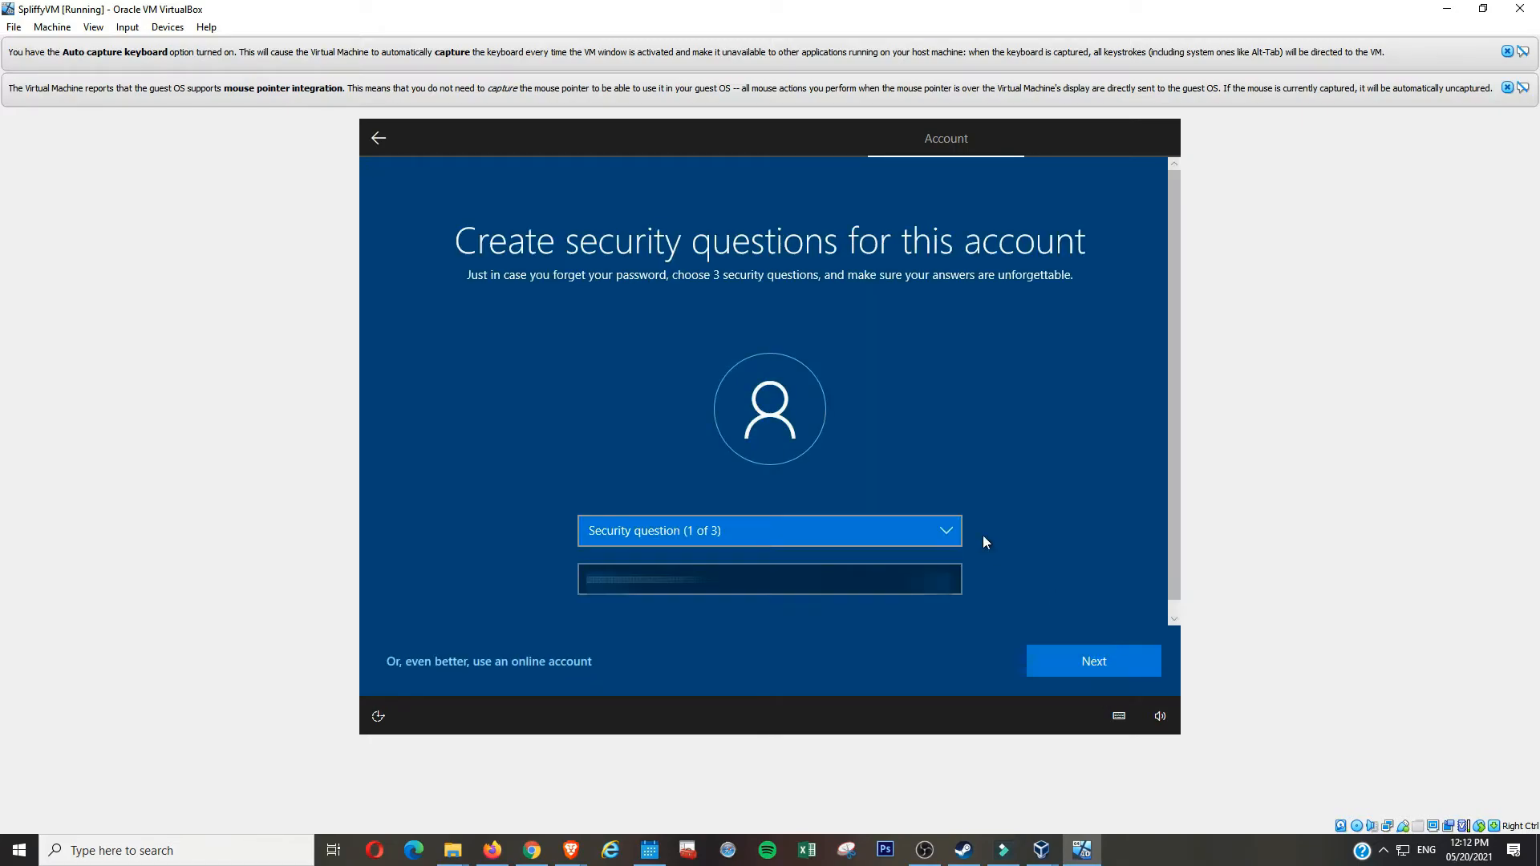
{"action": "left_click", "coordinate": [944, 531]}
- Answer three security questions: pet's name, birth city and first school
{"action": "left_click", "coordinate": [906, 556]}
{"action": "left_click", "coordinate": [907, 578]}
{"action": "type", "text": "••••••••"}
{"action": "left_click", "coordinate": [1094, 661]}
{"action": "left_click", "coordinate": [948, 533]}
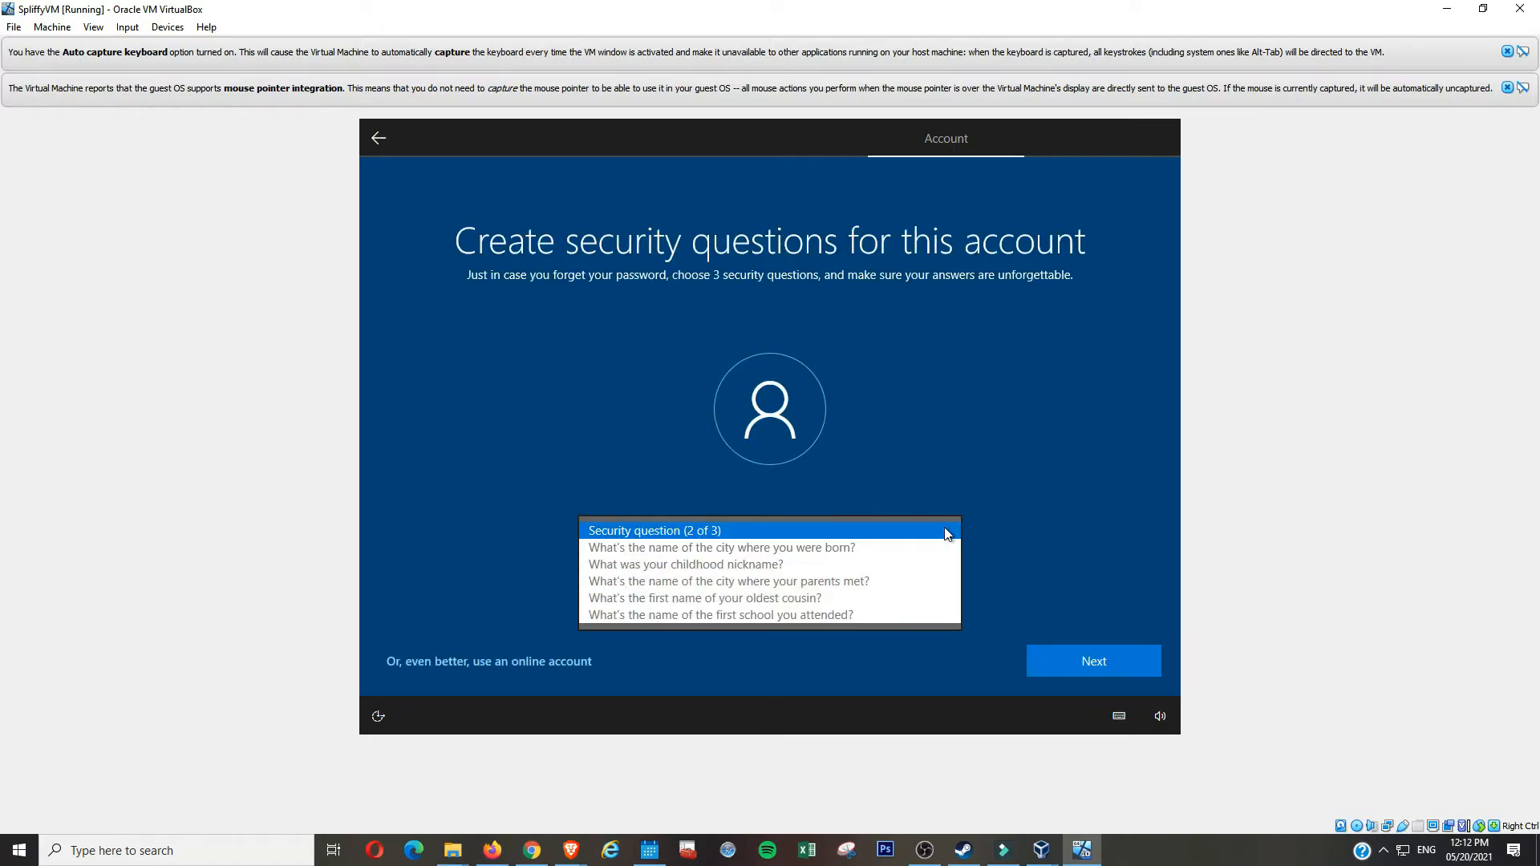
{"action": "left_click", "coordinate": [922, 547]}
{"action": "left_click", "coordinate": [914, 577]}
{"action": "type", "text": "••••••••"}
{"action": "left_click", "coordinate": [1094, 661]}
{"action": "left_click", "coordinate": [931, 531]}
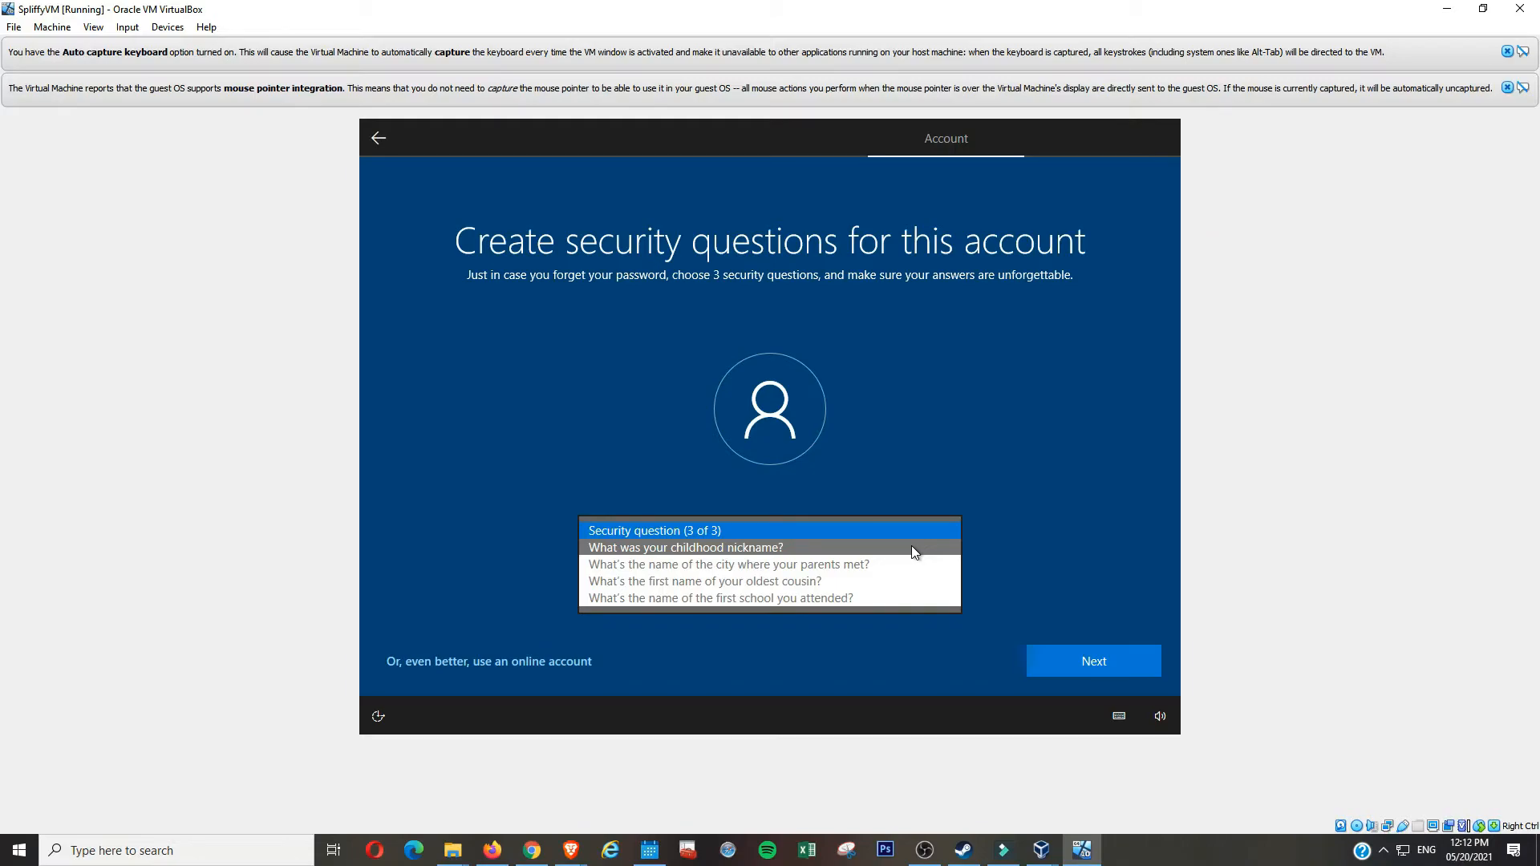
{"action": "left_click", "coordinate": [906, 598]}
{"action": "left_click", "coordinate": [904, 577]}
{"action": "type", "text": "••••••••"}
{"action": "left_click", "coordinate": [1107, 658]}
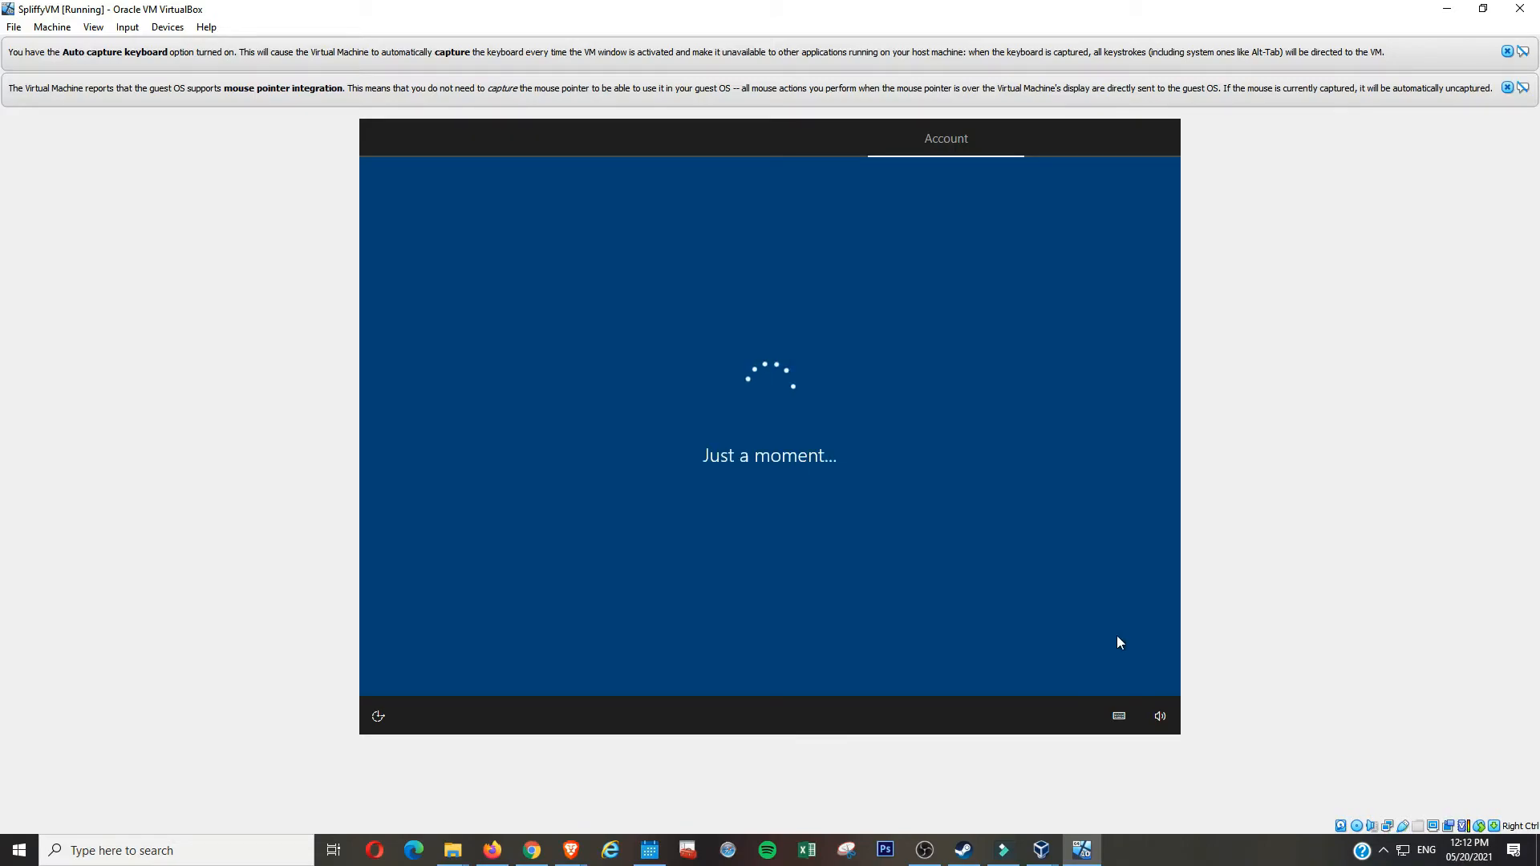
- Turn location off in the privacy settings and accept them
{"action": "scroll", "coordinate": [1137, 555], "scroll_direction": "down", "scroll_amount": 2}
{"action": "scroll", "coordinate": [1137, 555], "scroll_direction": "up", "scroll_amount": 2}
{"action": "left_click", "coordinate": [398, 403]}
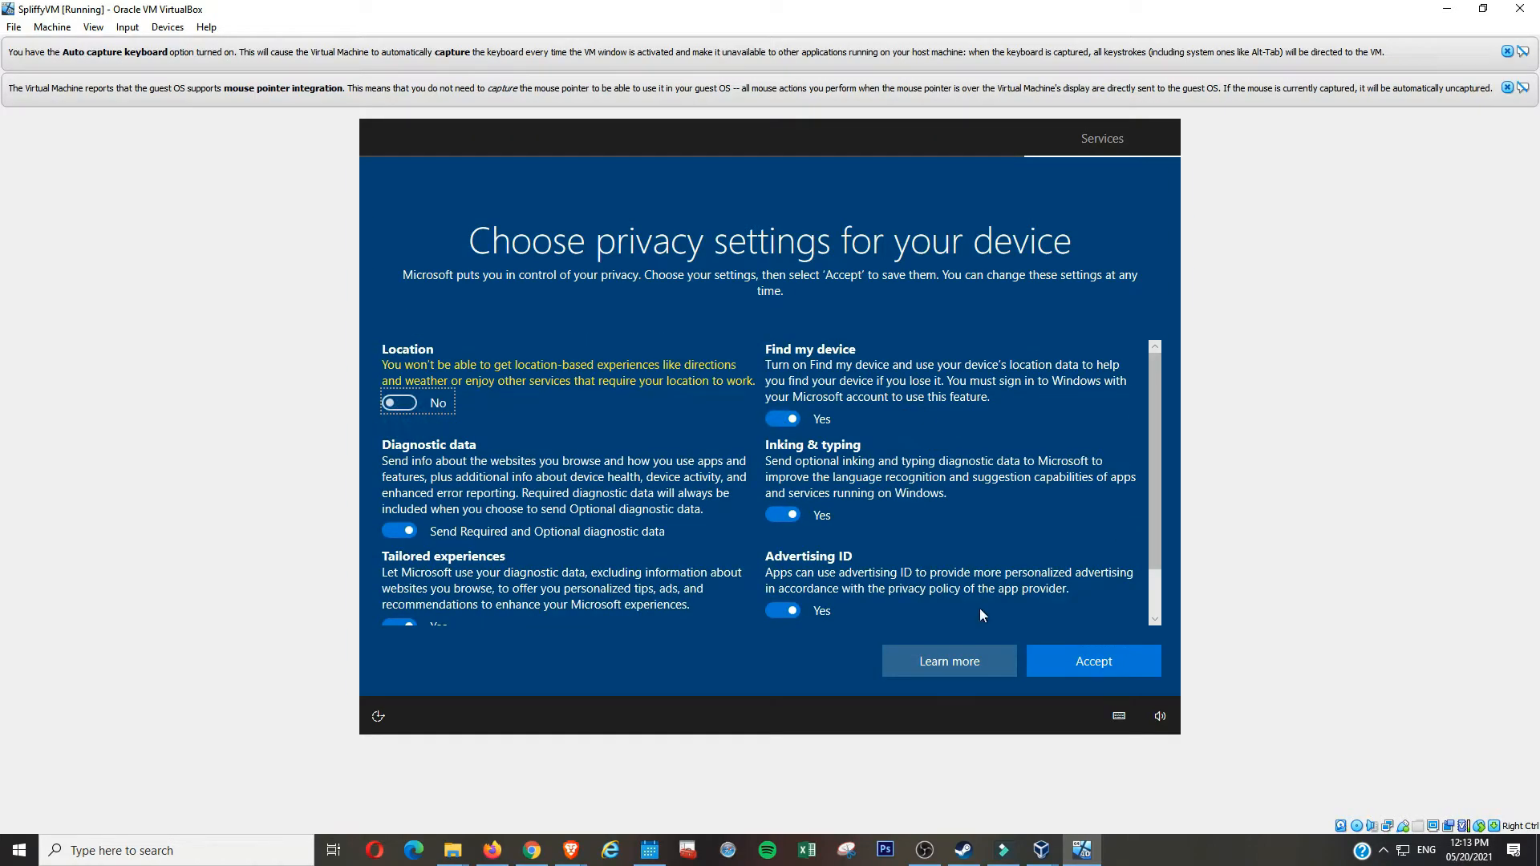
{"action": "left_click", "coordinate": [1093, 661]}
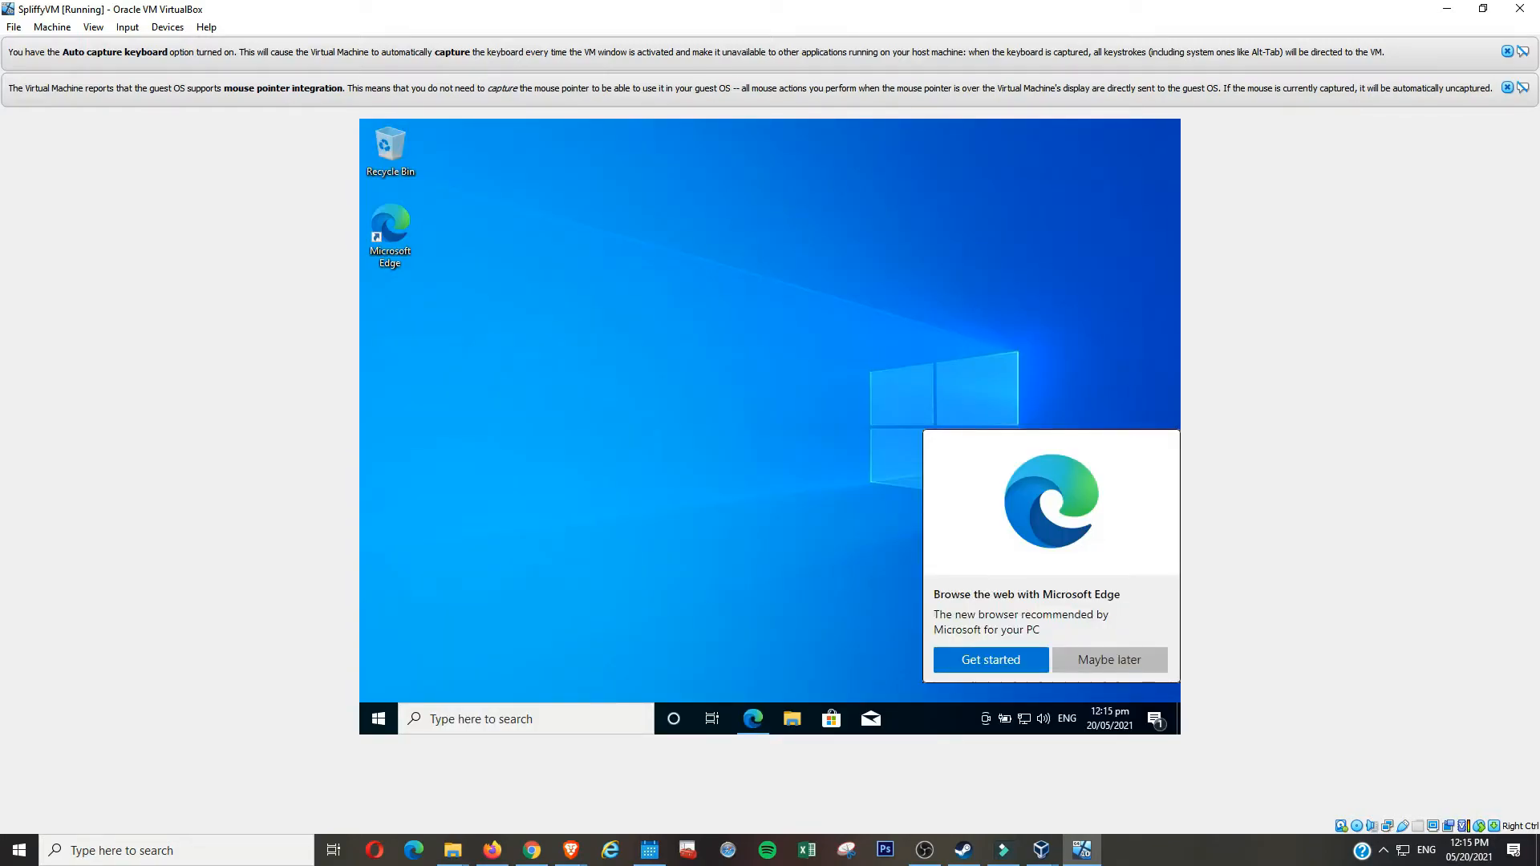
- Dismiss the Edge suggestion, refresh the desktop, and check the Windows version with winver
{"action": "left_click", "coordinate": [1107, 660]}
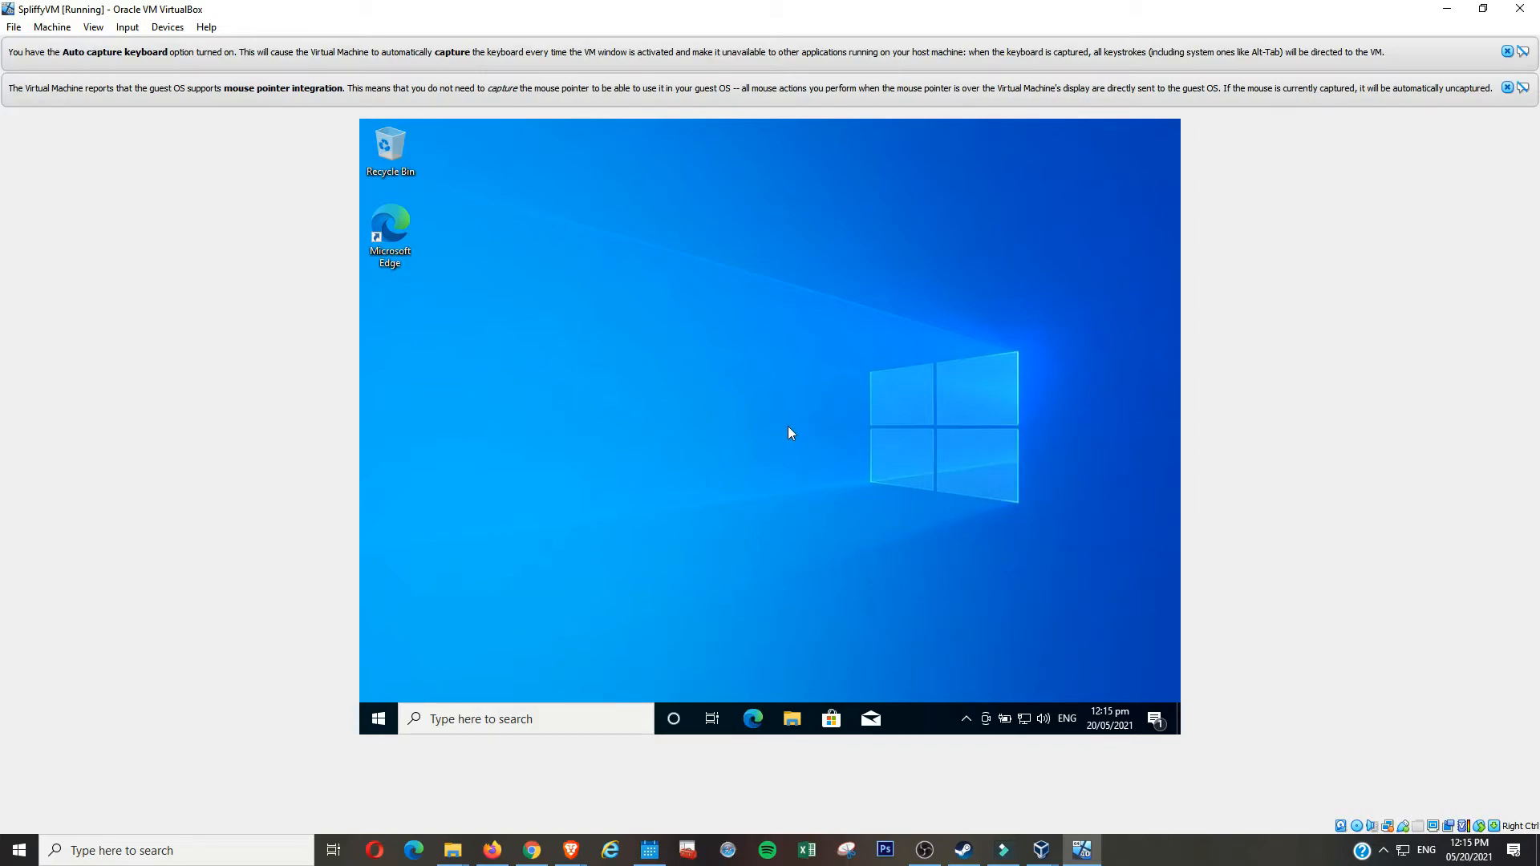
{"action": "right_click", "coordinate": [922, 417]}
{"action": "left_click", "coordinate": [948, 464]}
{"action": "key", "text": "super+r"}
{"action": "type", "text": "winver"}
{"action": "key", "text": "Return"}
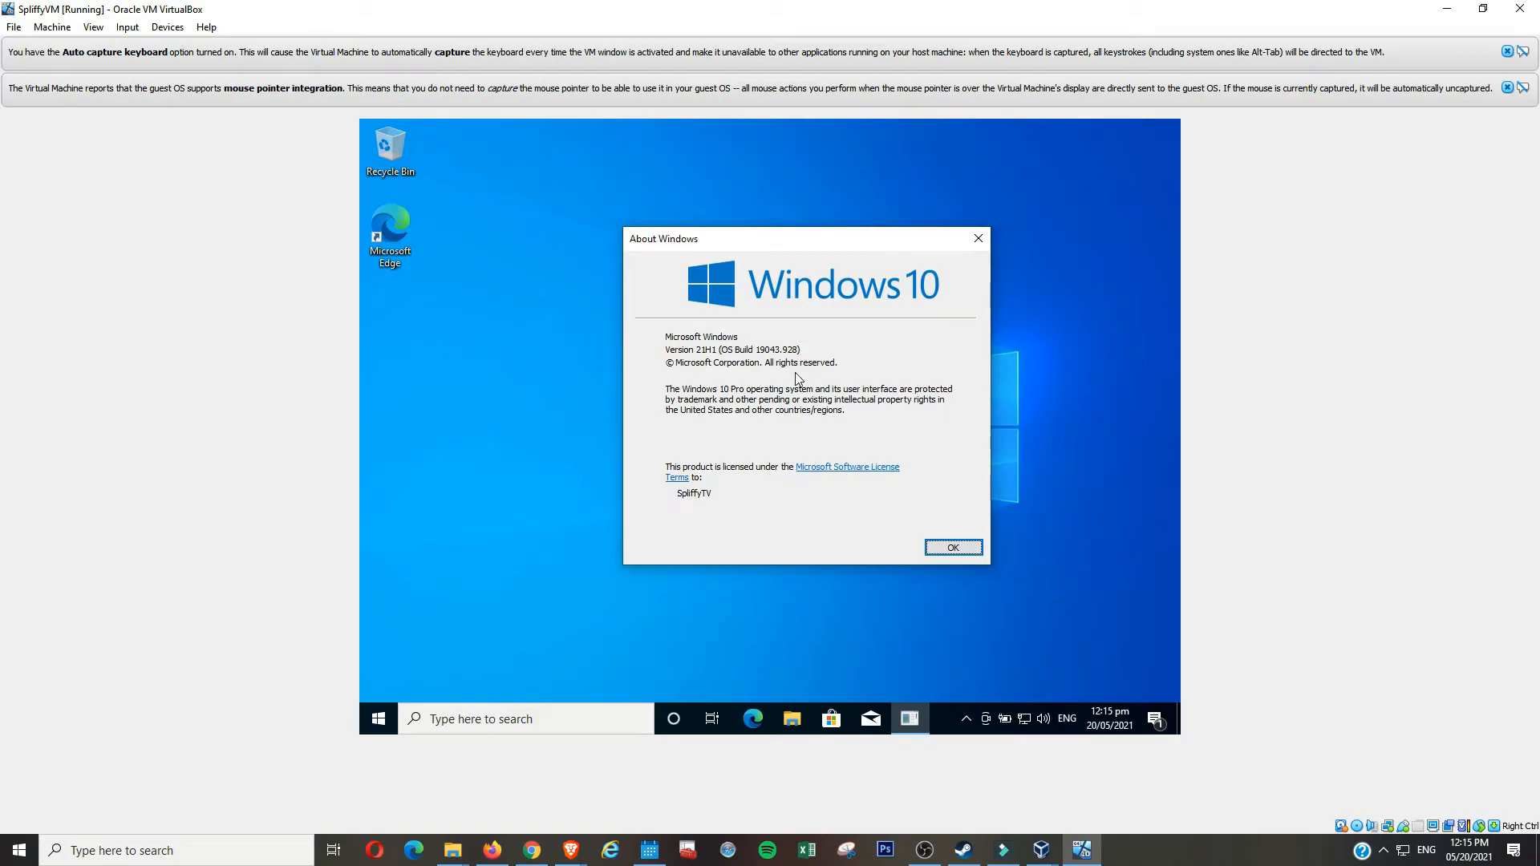
{"action": "left_click", "coordinate": [954, 549]}
- Open This PC's properties from File Explorer and view the system details maximized
{"action": "left_click", "coordinate": [791, 719]}
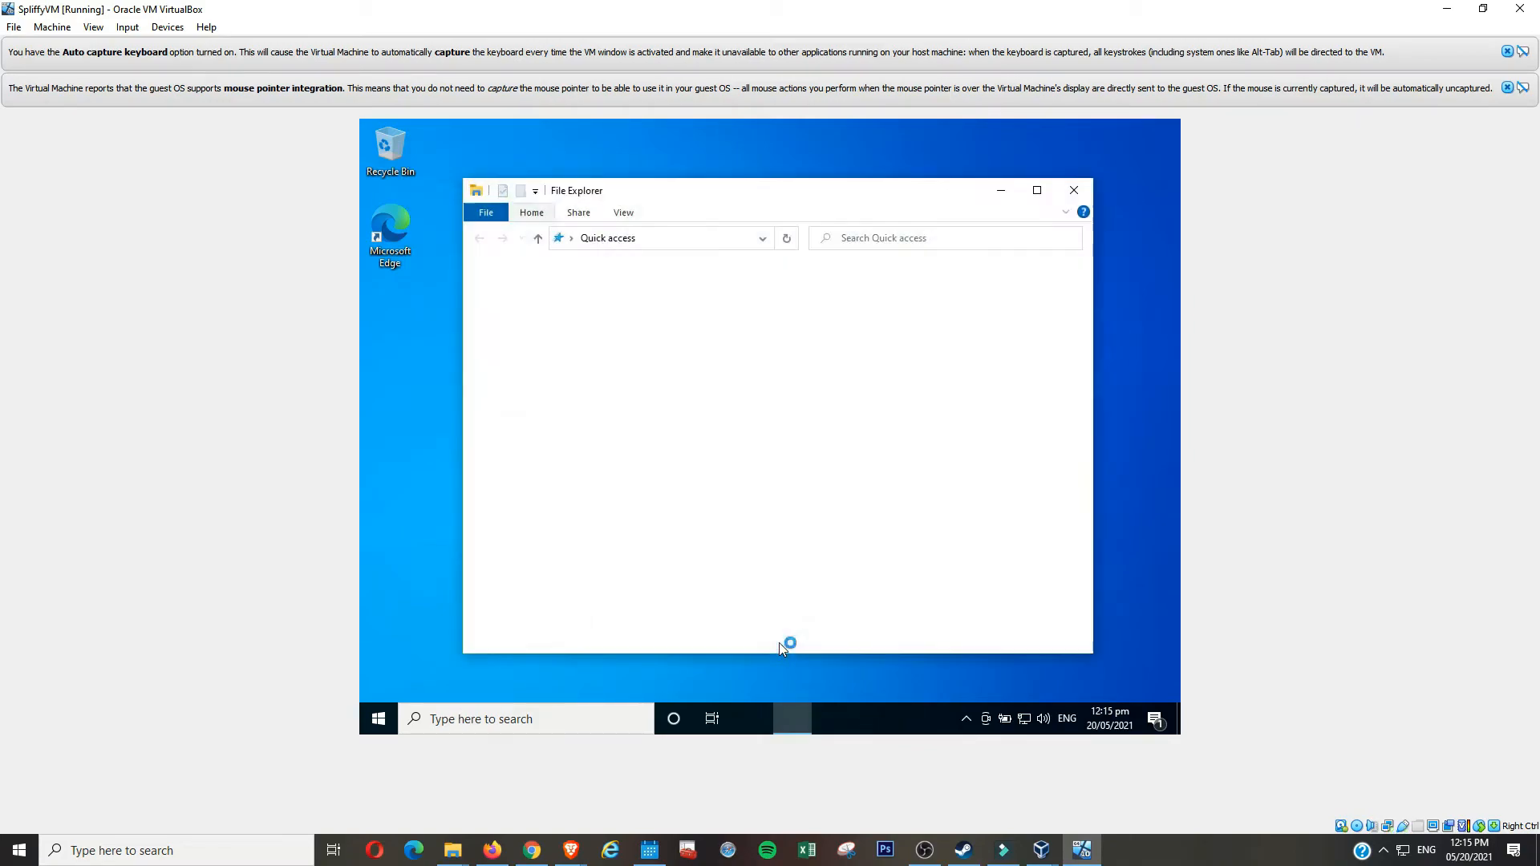
{"action": "right_click", "coordinate": [514, 445]}
{"action": "left_click", "coordinate": [610, 657]}
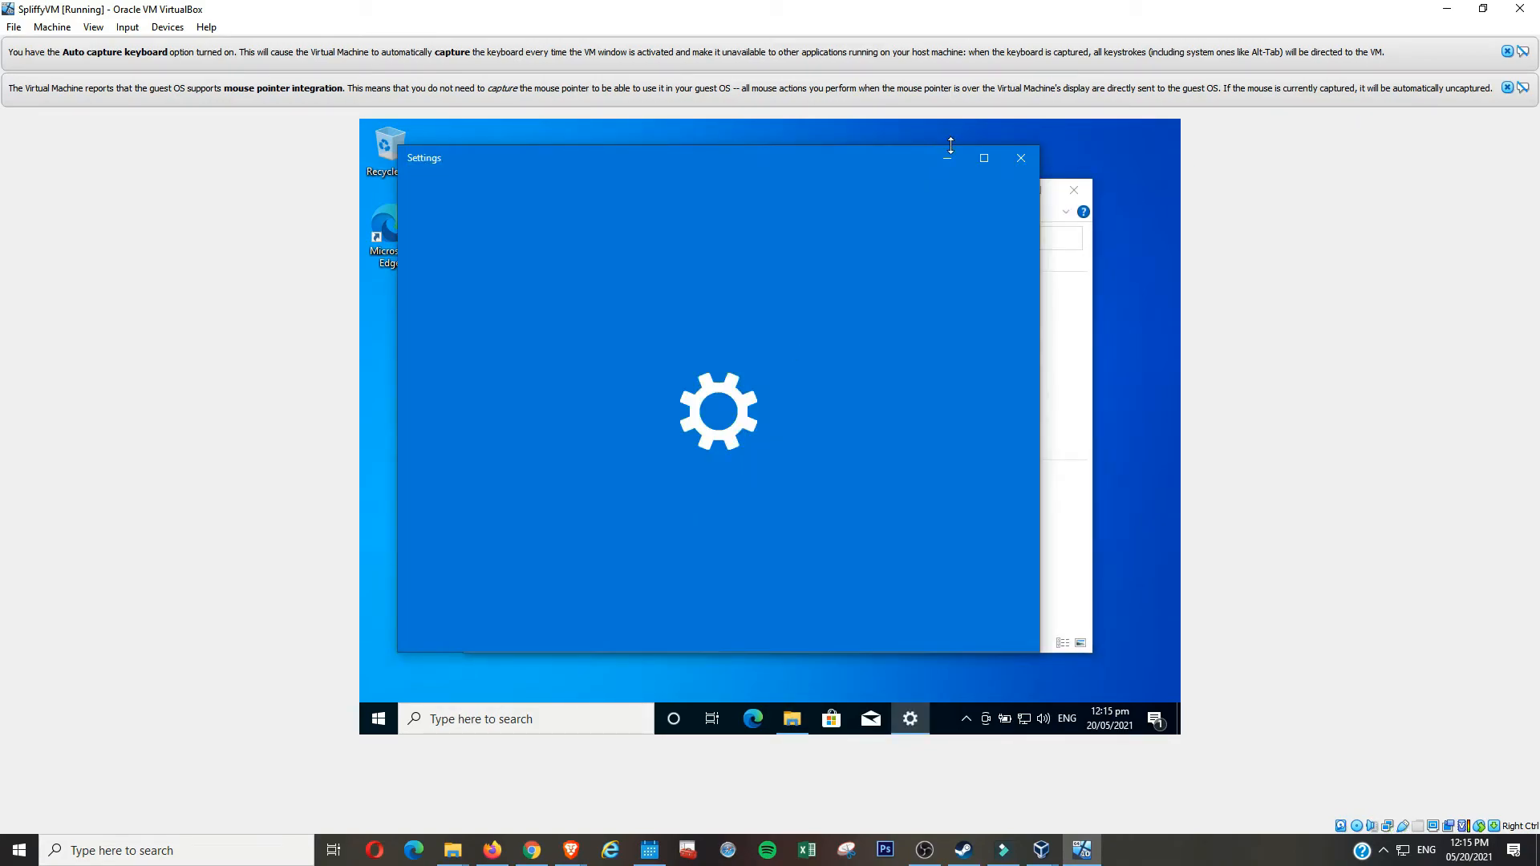
{"action": "left_click", "coordinate": [980, 158]}
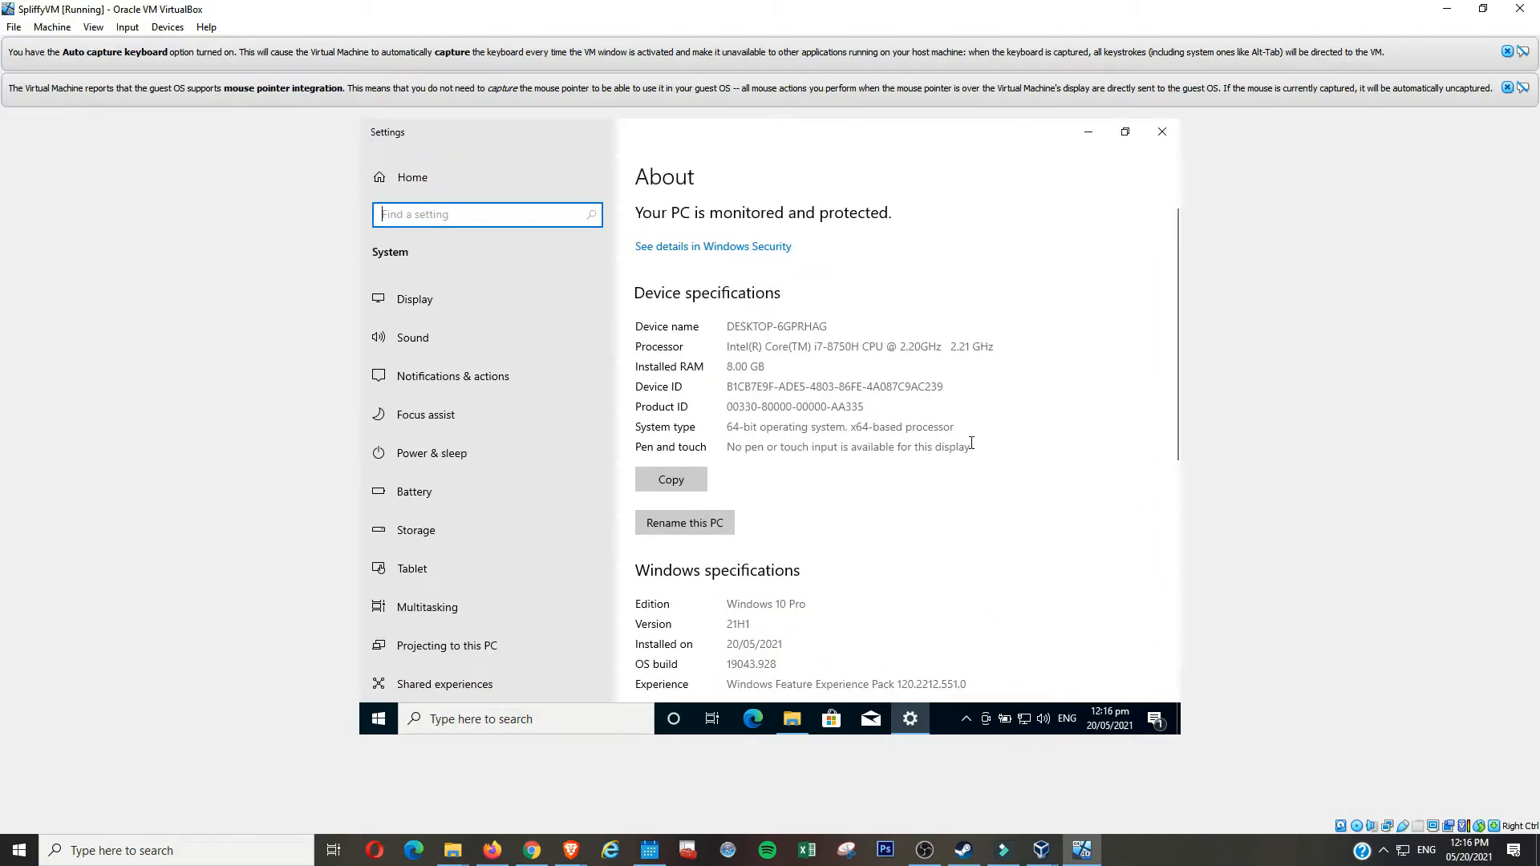
{"action": "scroll", "coordinate": [1021, 461], "scroll_direction": "down", "scroll_amount": 5}
{"action": "scroll", "coordinate": [1106, 451], "scroll_direction": "up", "scroll_amount": 5}
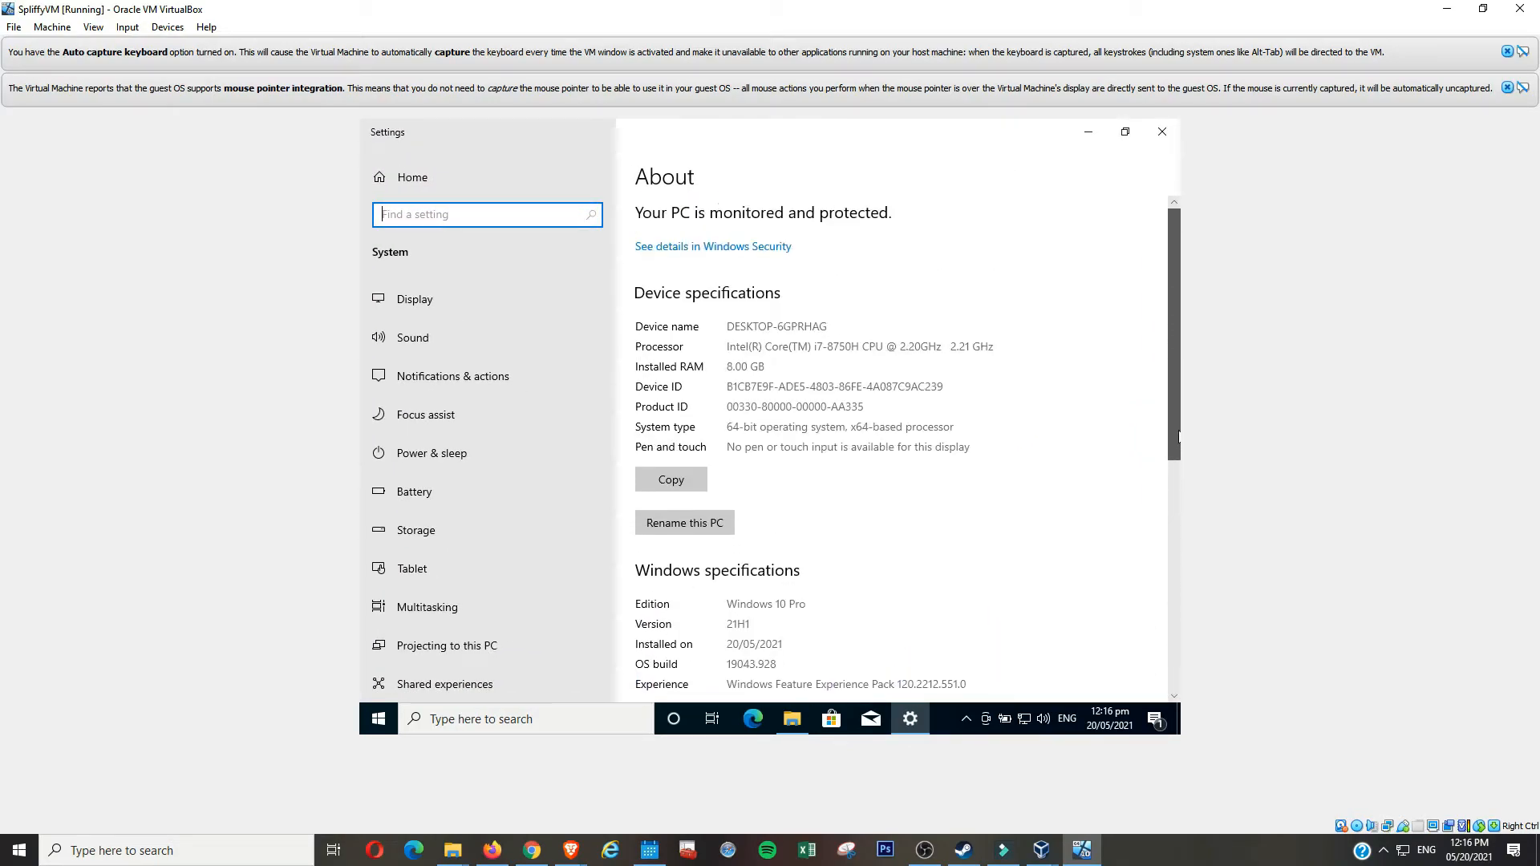
- Review DxDiag's Display, Sound, Input and System tabs, then exit it and close Settings
{"action": "left_click", "coordinate": [611, 722]}
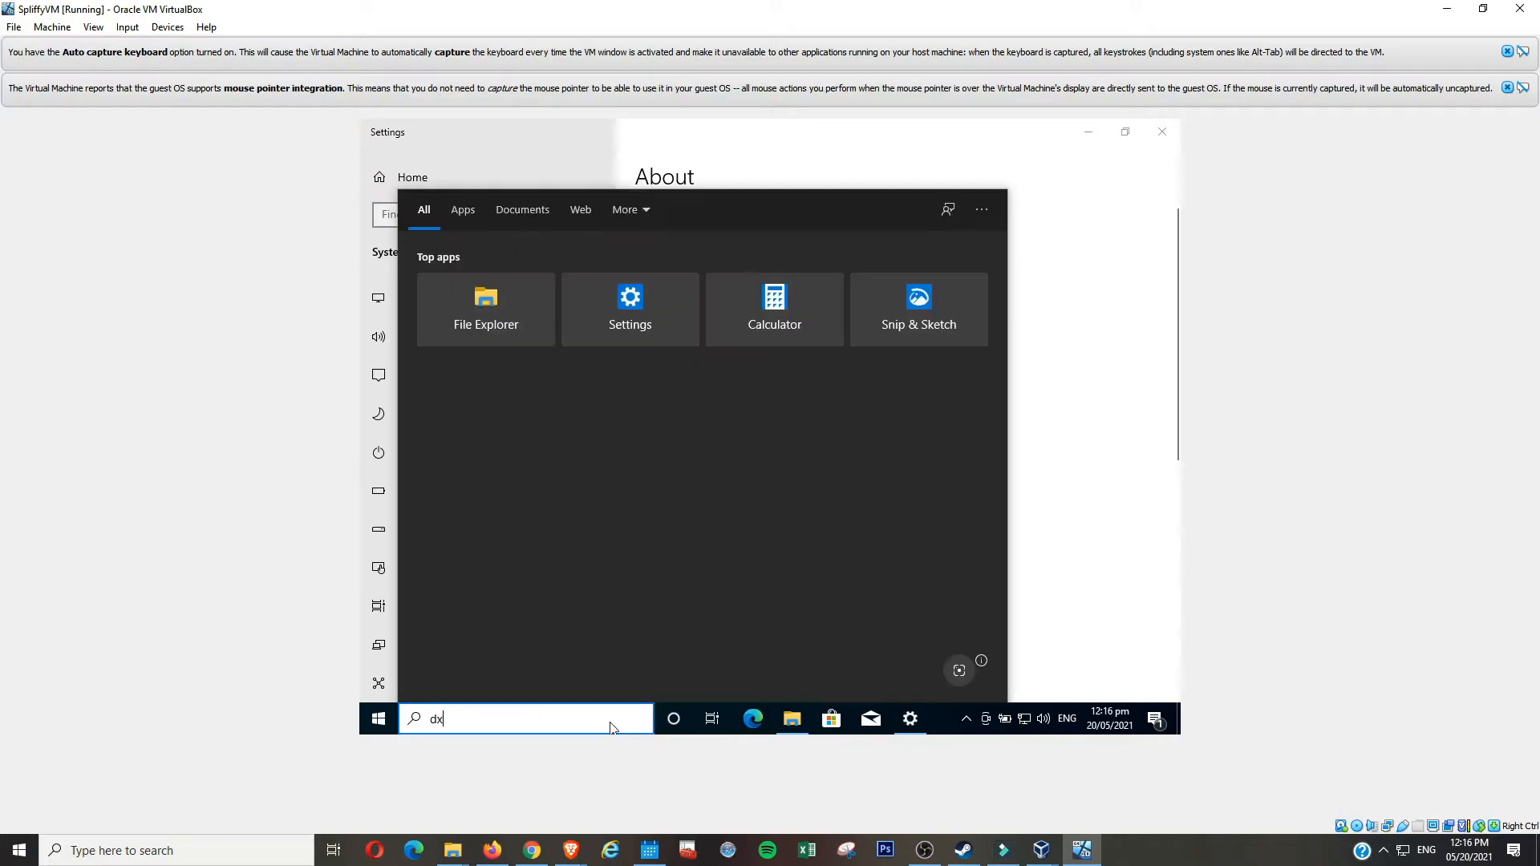
{"action": "left_click", "coordinate": [838, 481]}
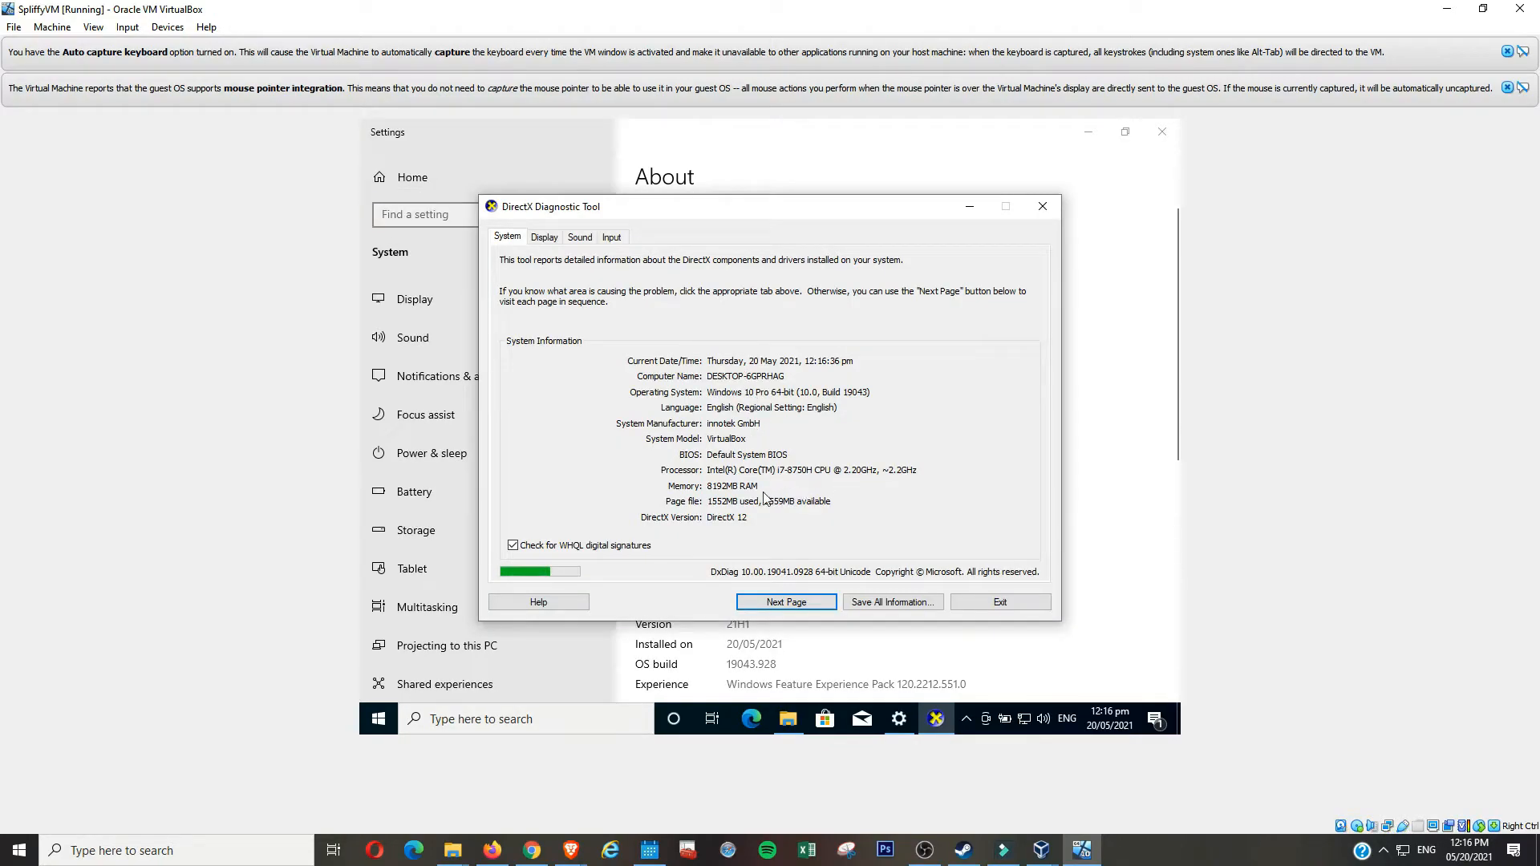
{"action": "left_click", "coordinate": [545, 237]}
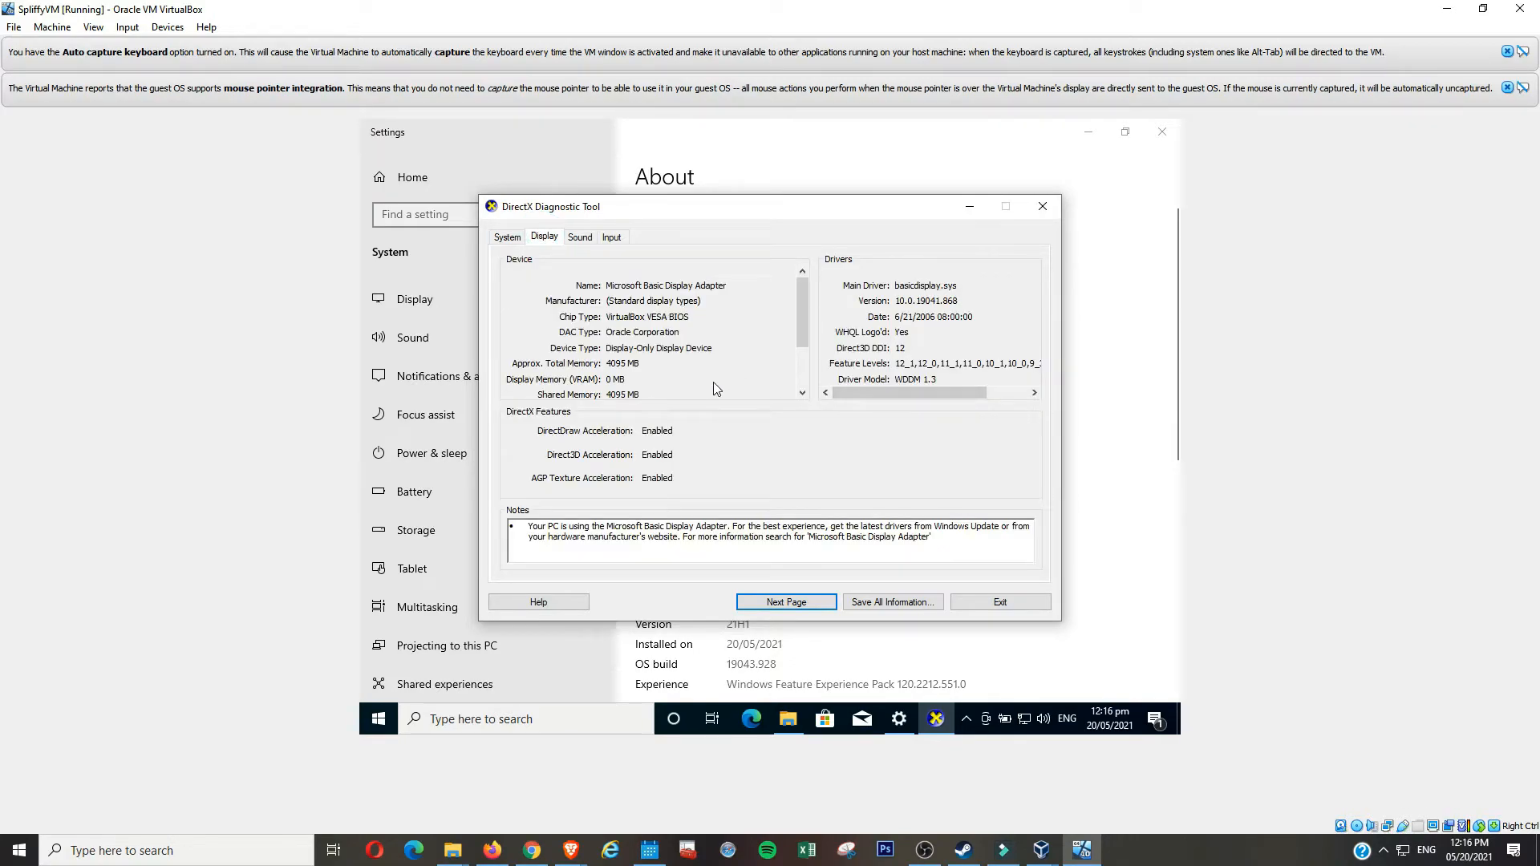
{"action": "left_click", "coordinate": [578, 239]}
{"action": "left_click", "coordinate": [611, 237]}
{"action": "left_click", "coordinate": [507, 236]}
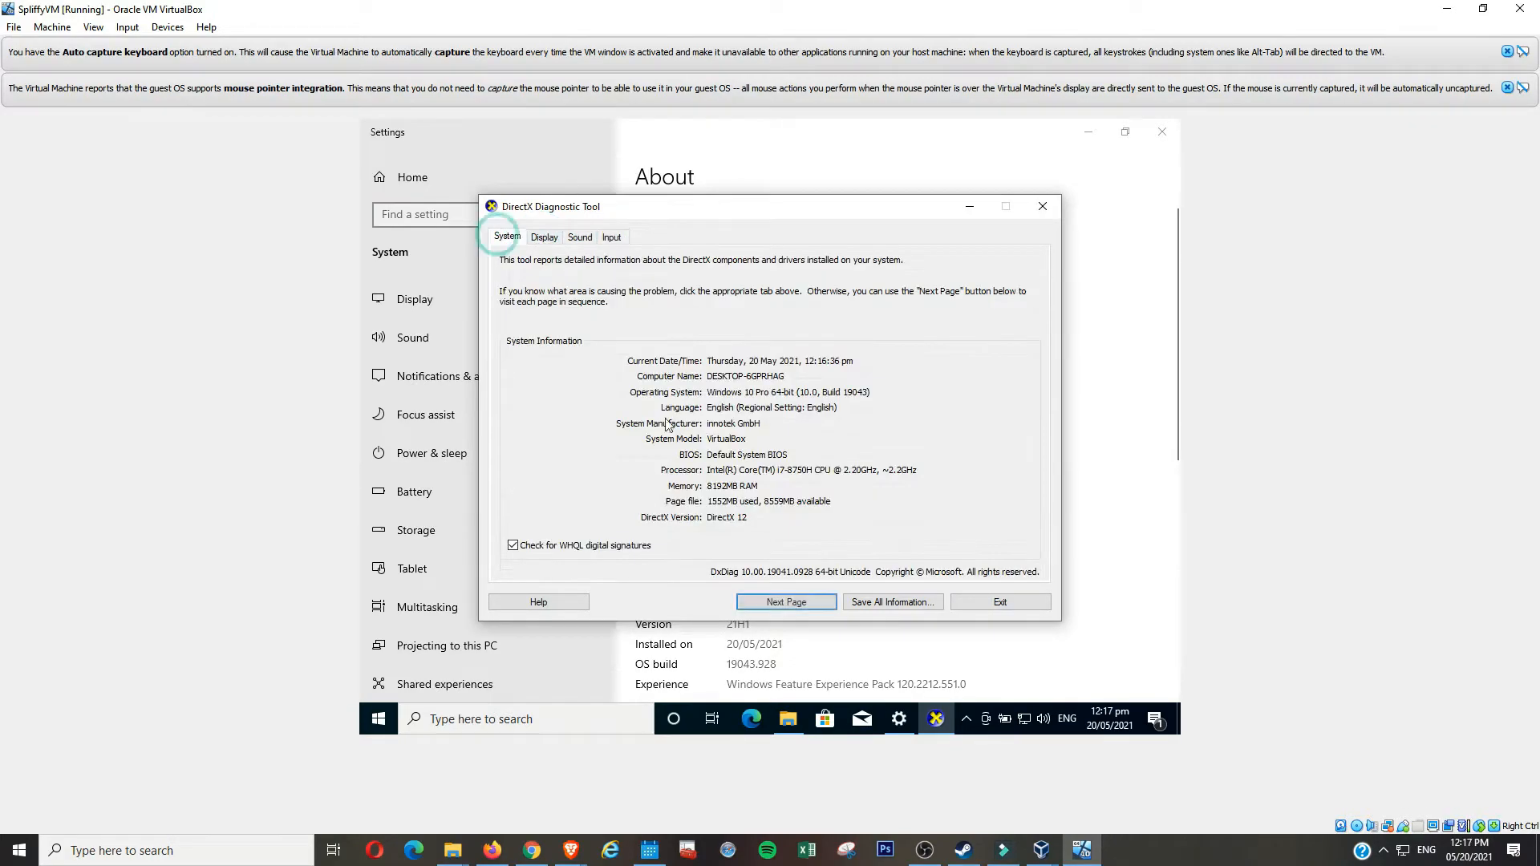
{"action": "left_click", "coordinate": [992, 603]}
{"action": "left_click", "coordinate": [1164, 133]}
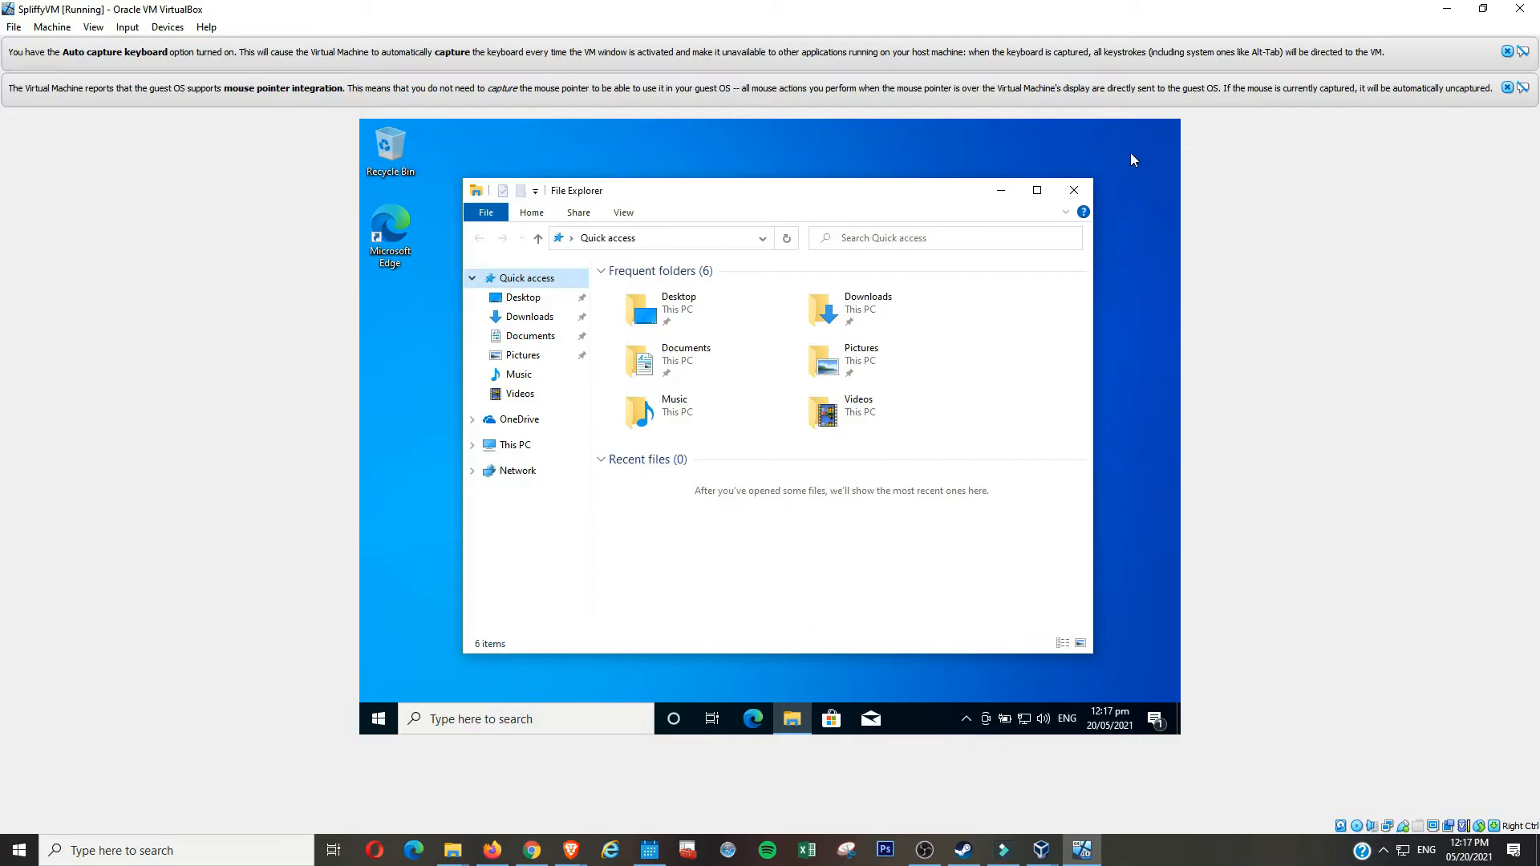
- Close File Explorer, set up Edge without signing in, and load youtube.com/spliffy
{"action": "left_click", "coordinate": [1075, 192]}
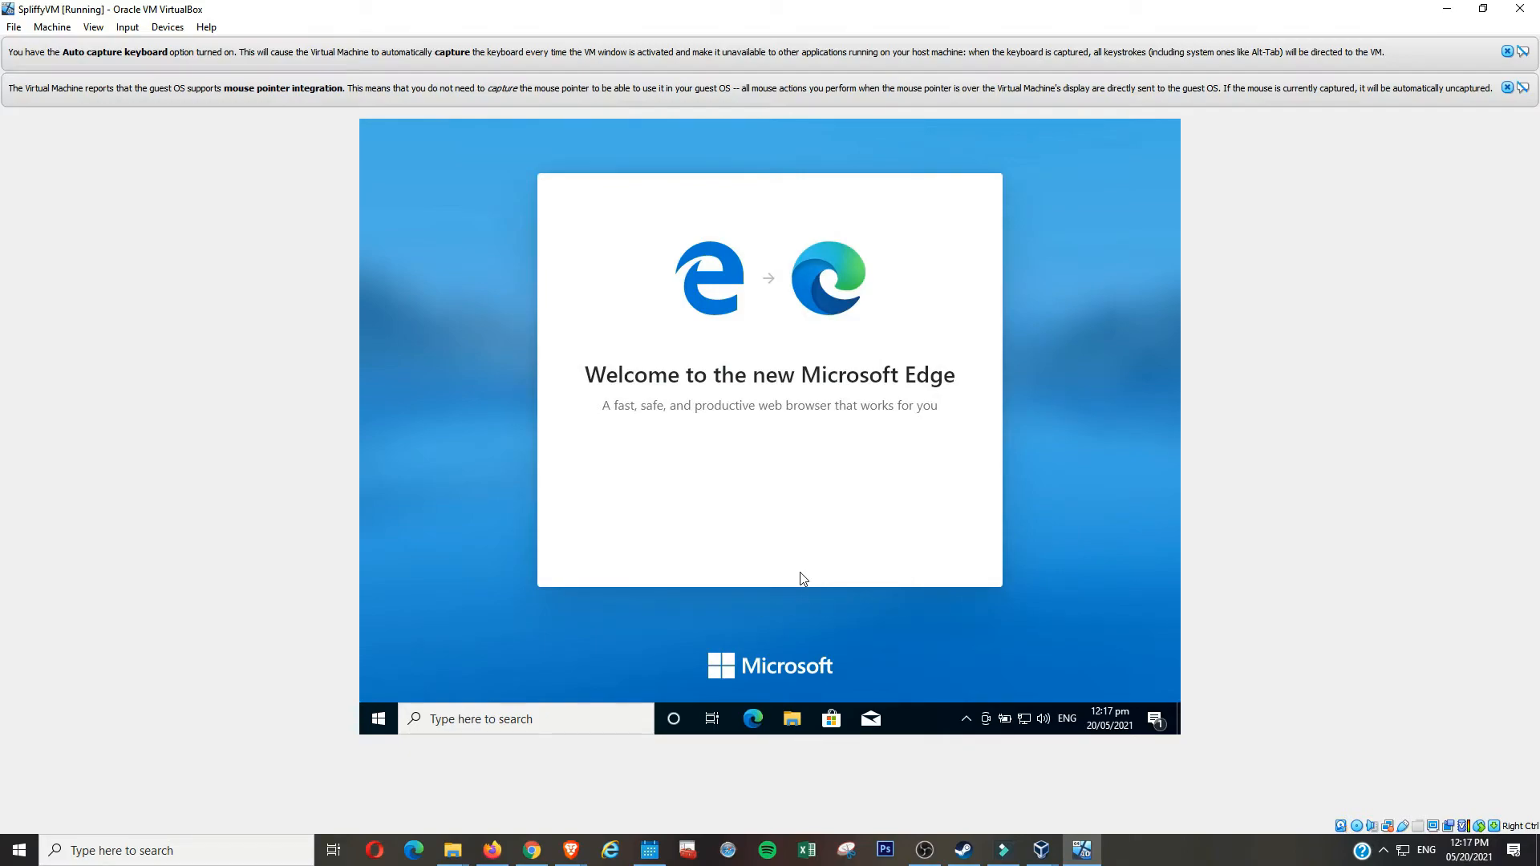
{"action": "left_click", "coordinate": [802, 555]}
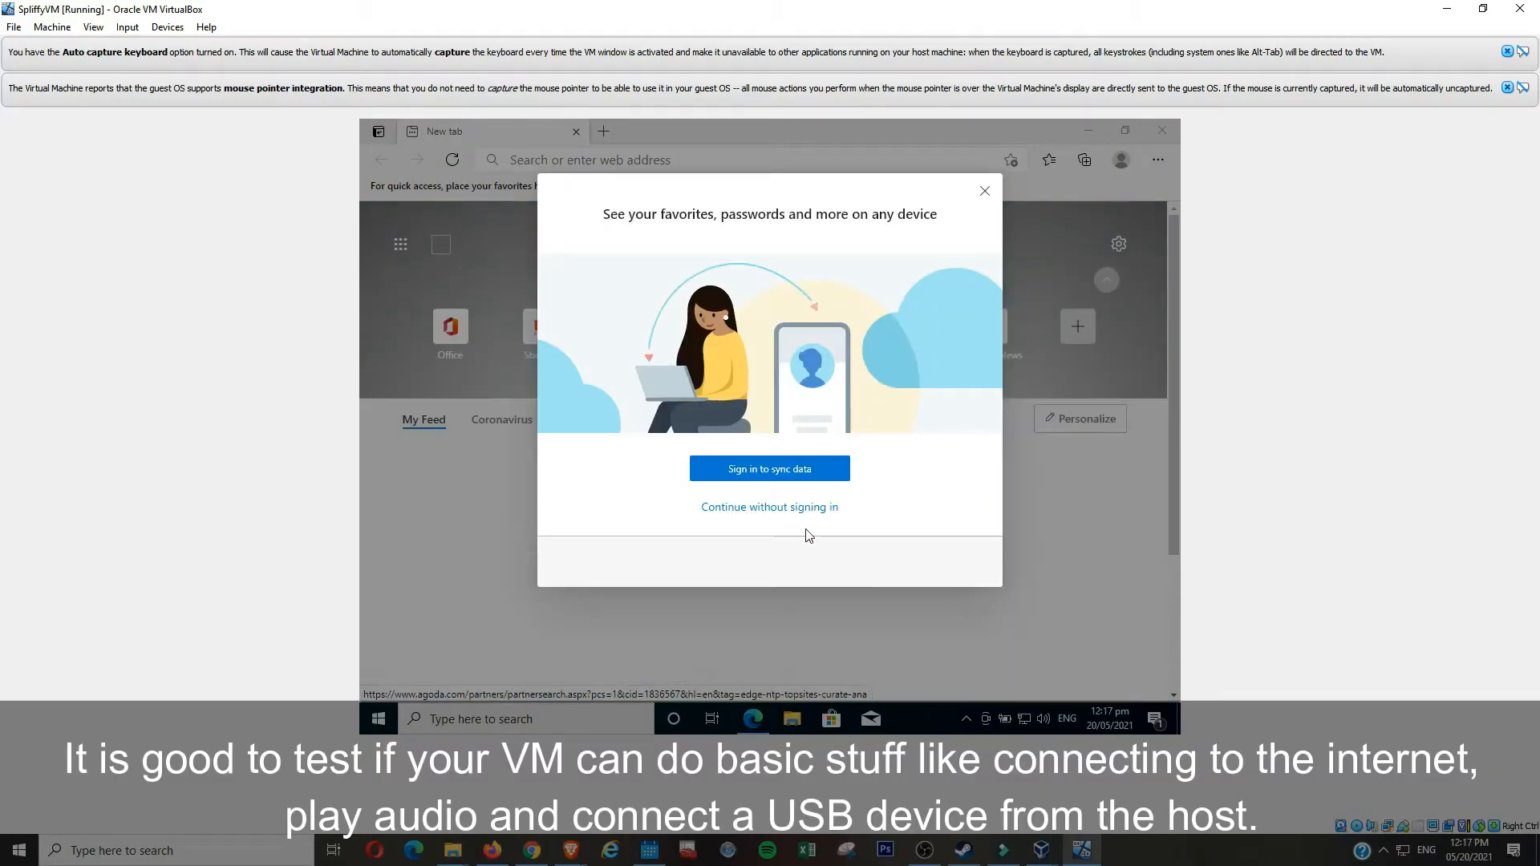
{"action": "left_click", "coordinate": [812, 510]}
{"action": "left_click", "coordinate": [844, 159]}
{"action": "type", "text": "you"}
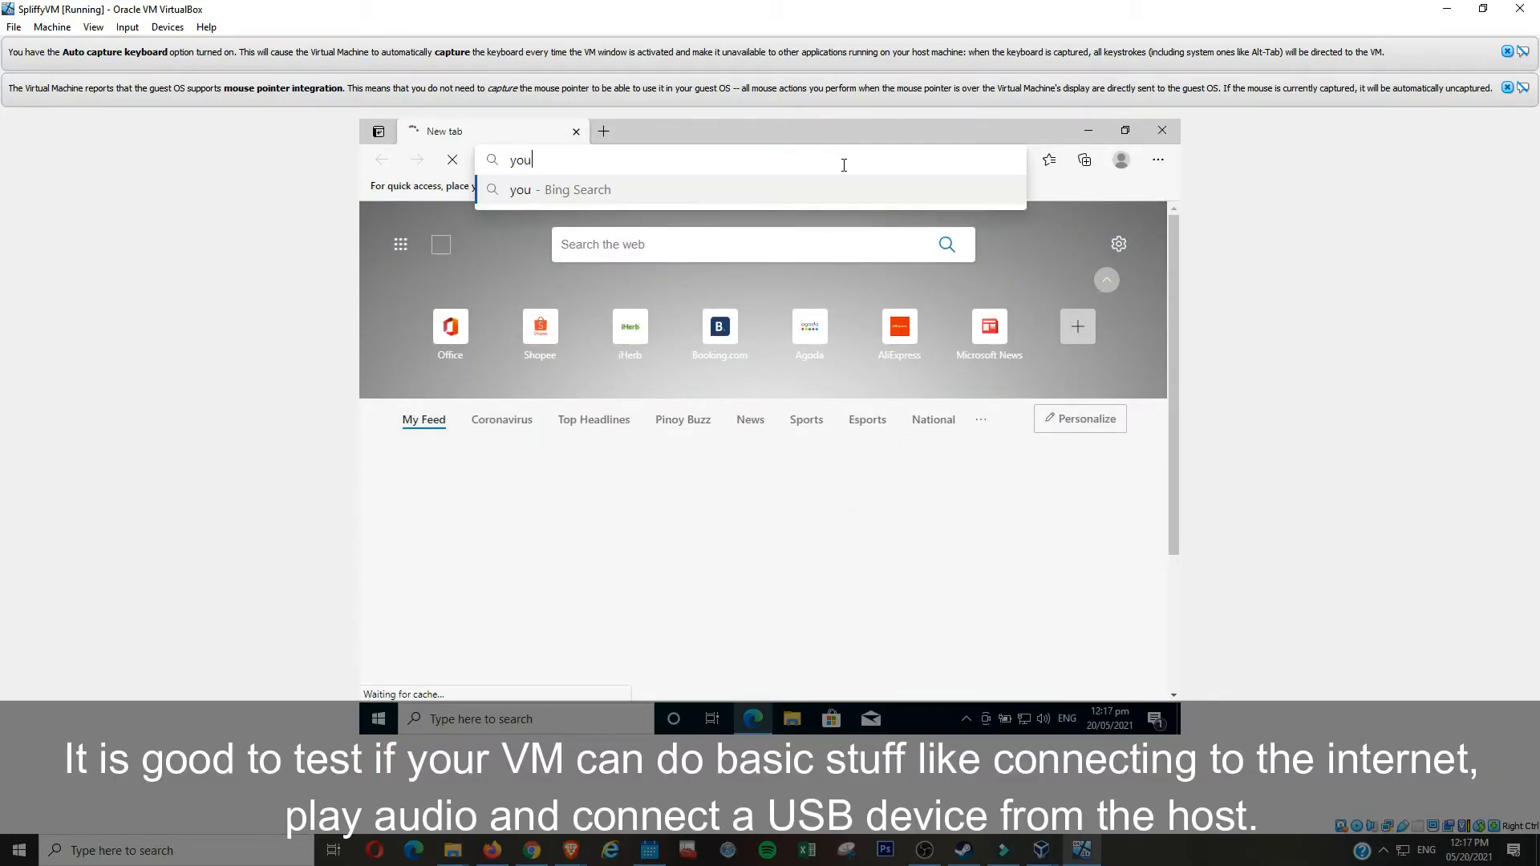
{"action": "type", "text": "tube.com/spliffy"}
{"action": "key", "text": "Return"}
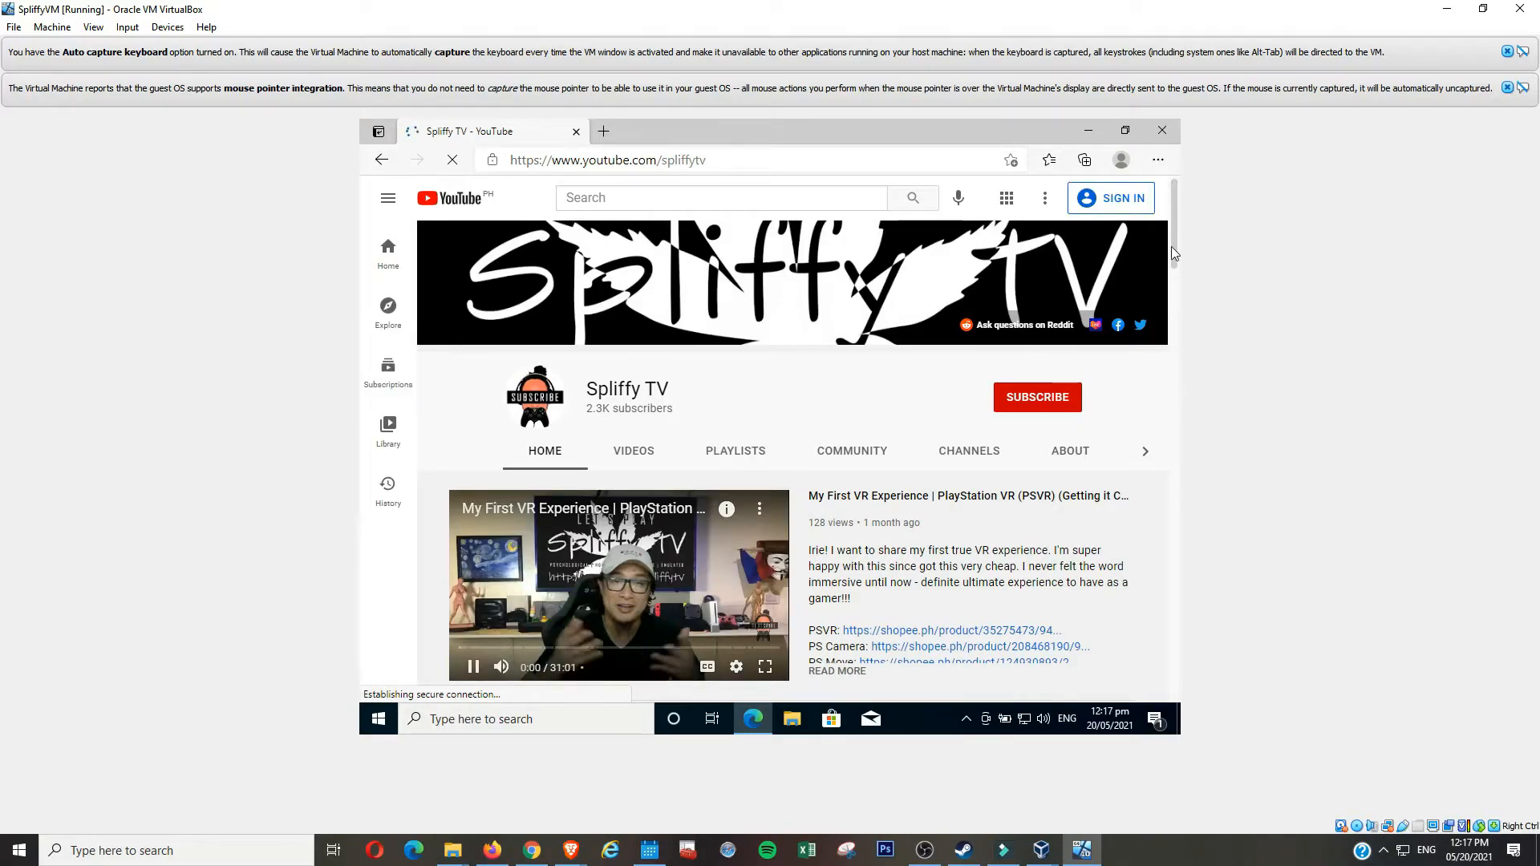
{"action": "scroll", "coordinate": [1176, 281], "scroll_direction": "down", "scroll_amount": 2}
{"action": "mouse_move", "coordinate": [1175, 281]}
{"action": "left_mouse_down"}
{"action": "mouse_move", "coordinate": [1176, 300]}
{"action": "mouse_move", "coordinate": [1179, 274]}
{"action": "left_mouse_up"}
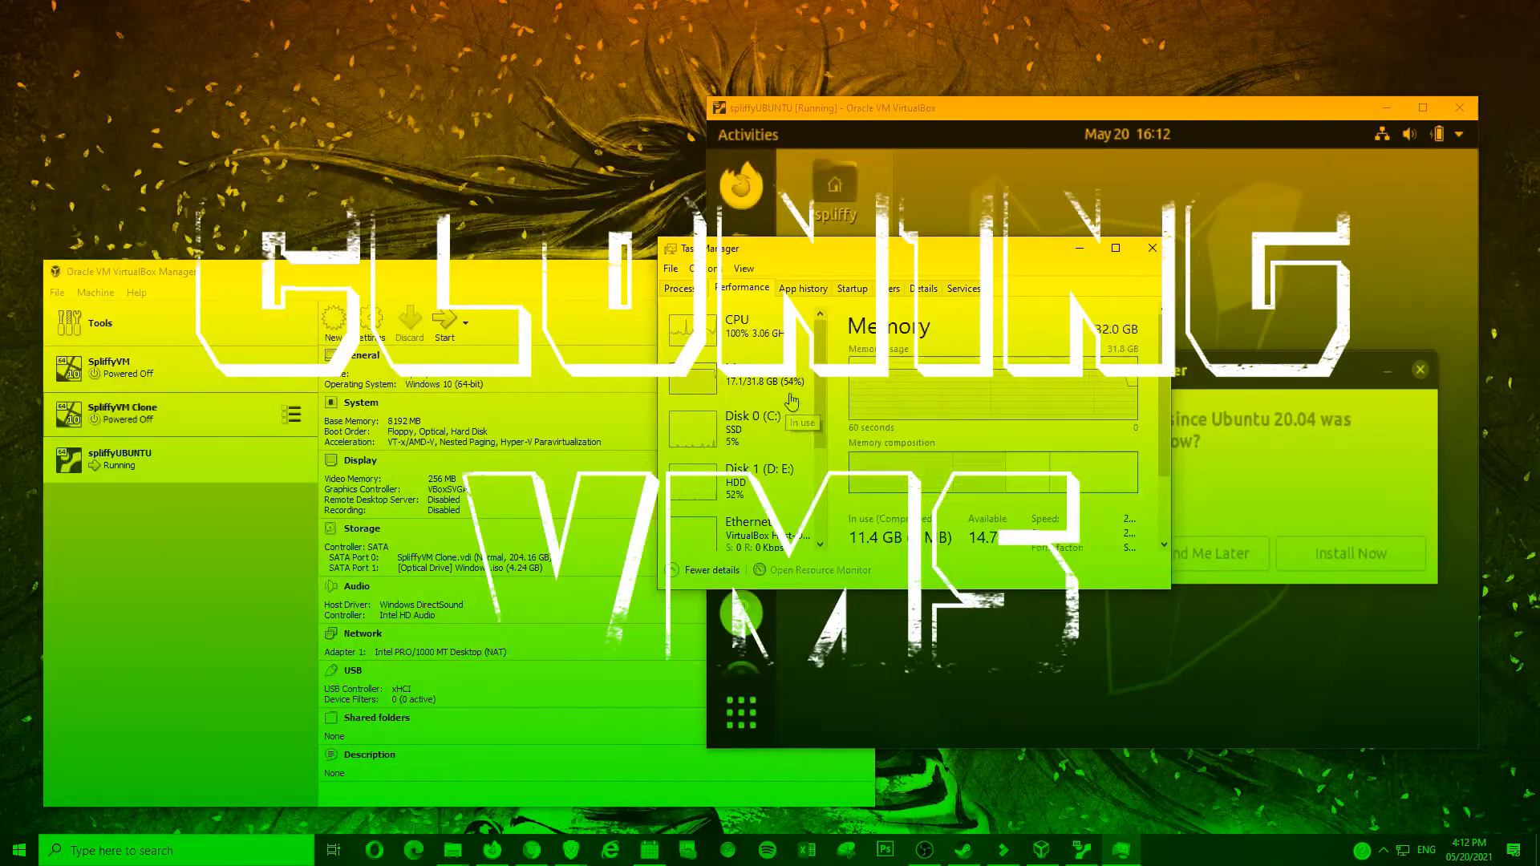
- Postpone the Ubuntu software updates and bring up the Ubuntu applications grid
{"action": "left_click", "coordinate": [1218, 555]}
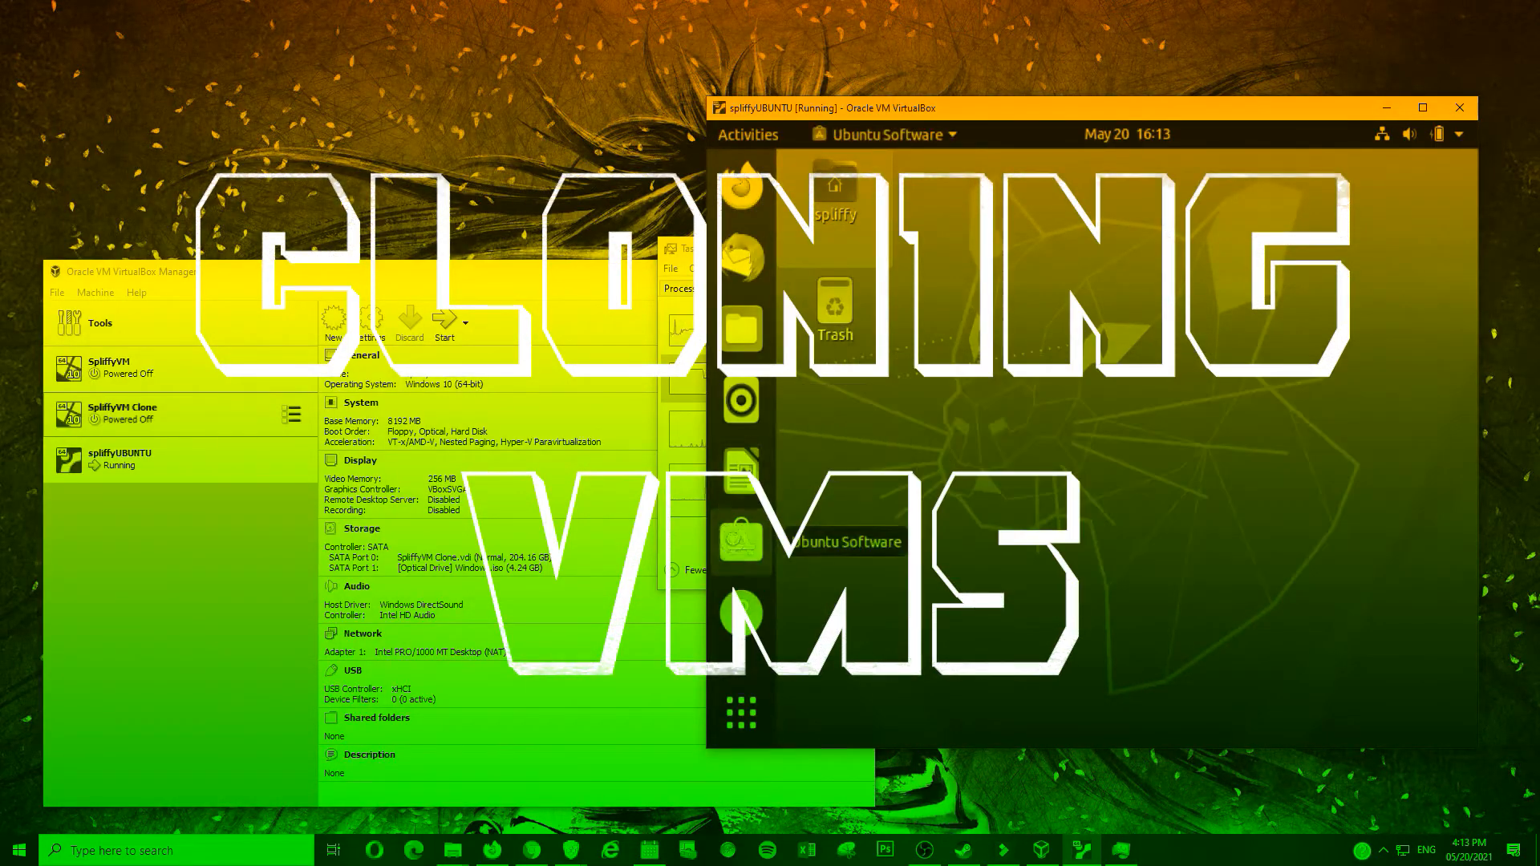
{"action": "right_click", "coordinate": [1003, 398]}
{"action": "left_click", "coordinate": [741, 711]}
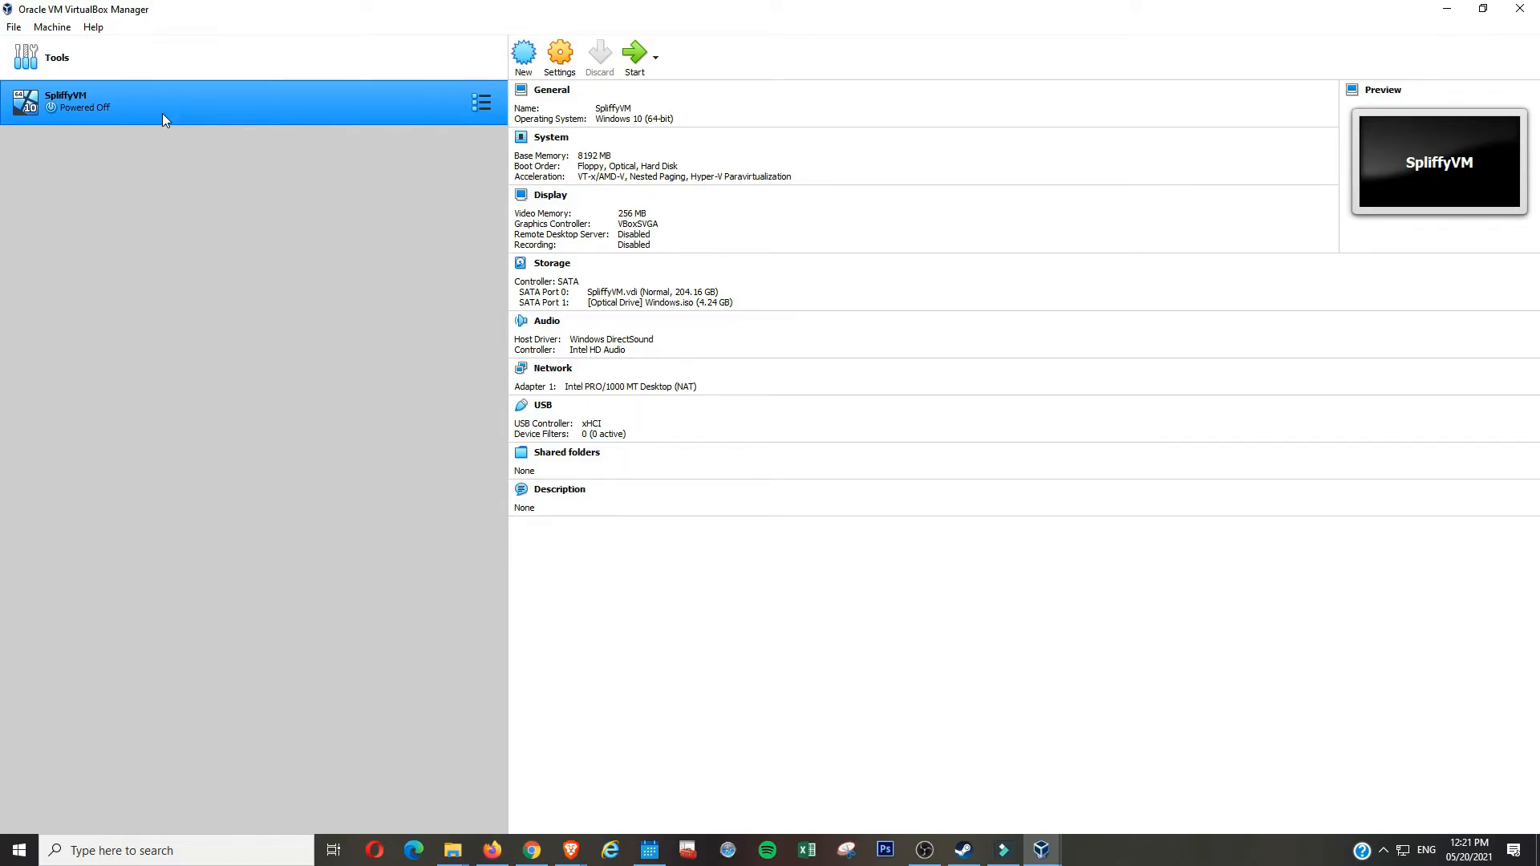
- Make a full clone of SpliffyVM named SpliffyVM Clone with the default path
{"action": "right_click", "coordinate": [162, 118]}
{"action": "left_click", "coordinate": [202, 145]}
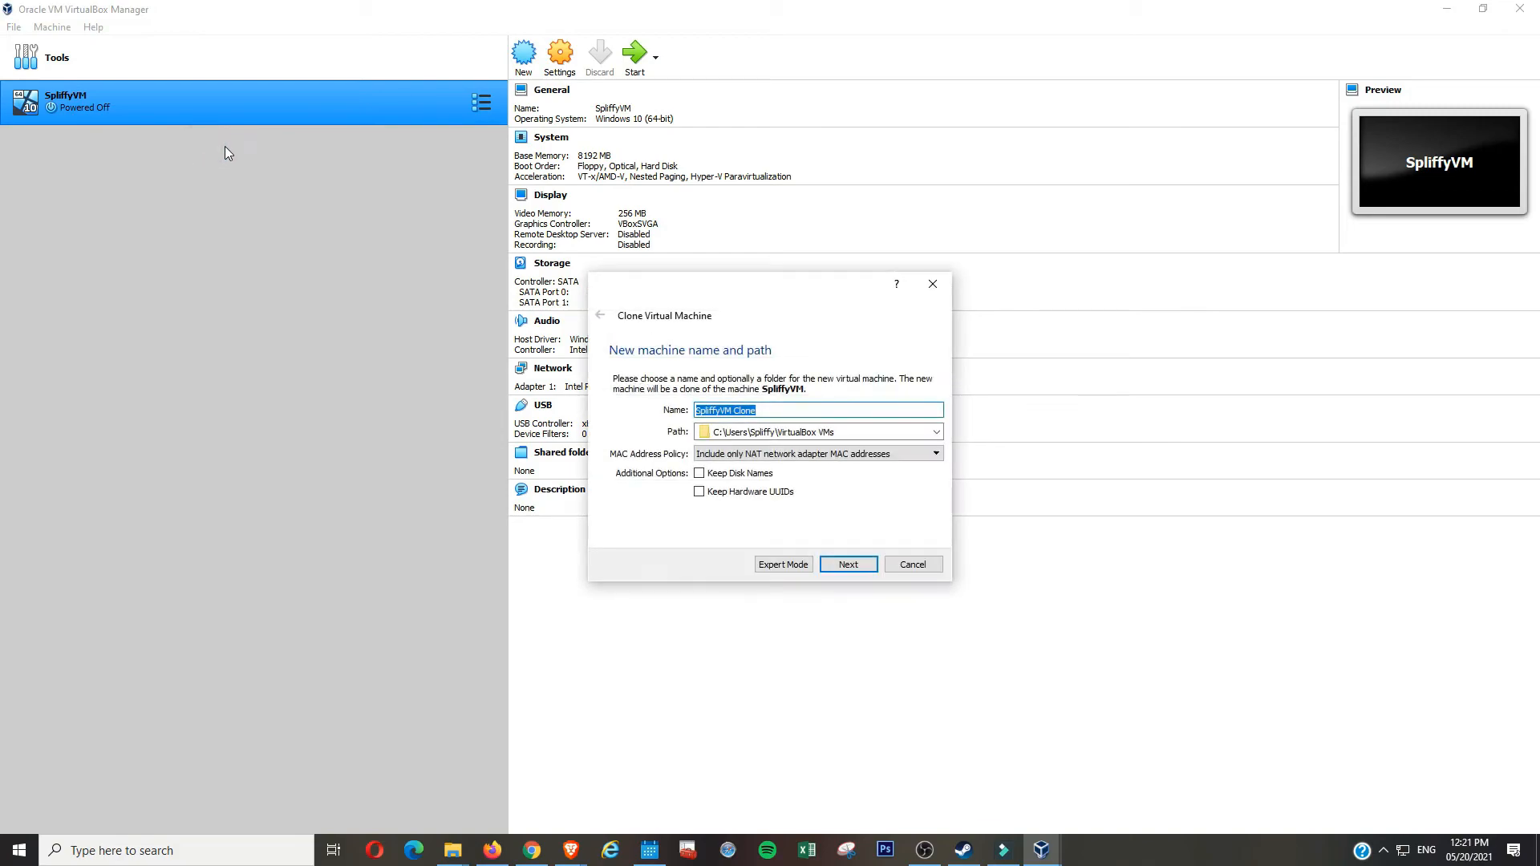
{"action": "left_click", "coordinate": [849, 566]}
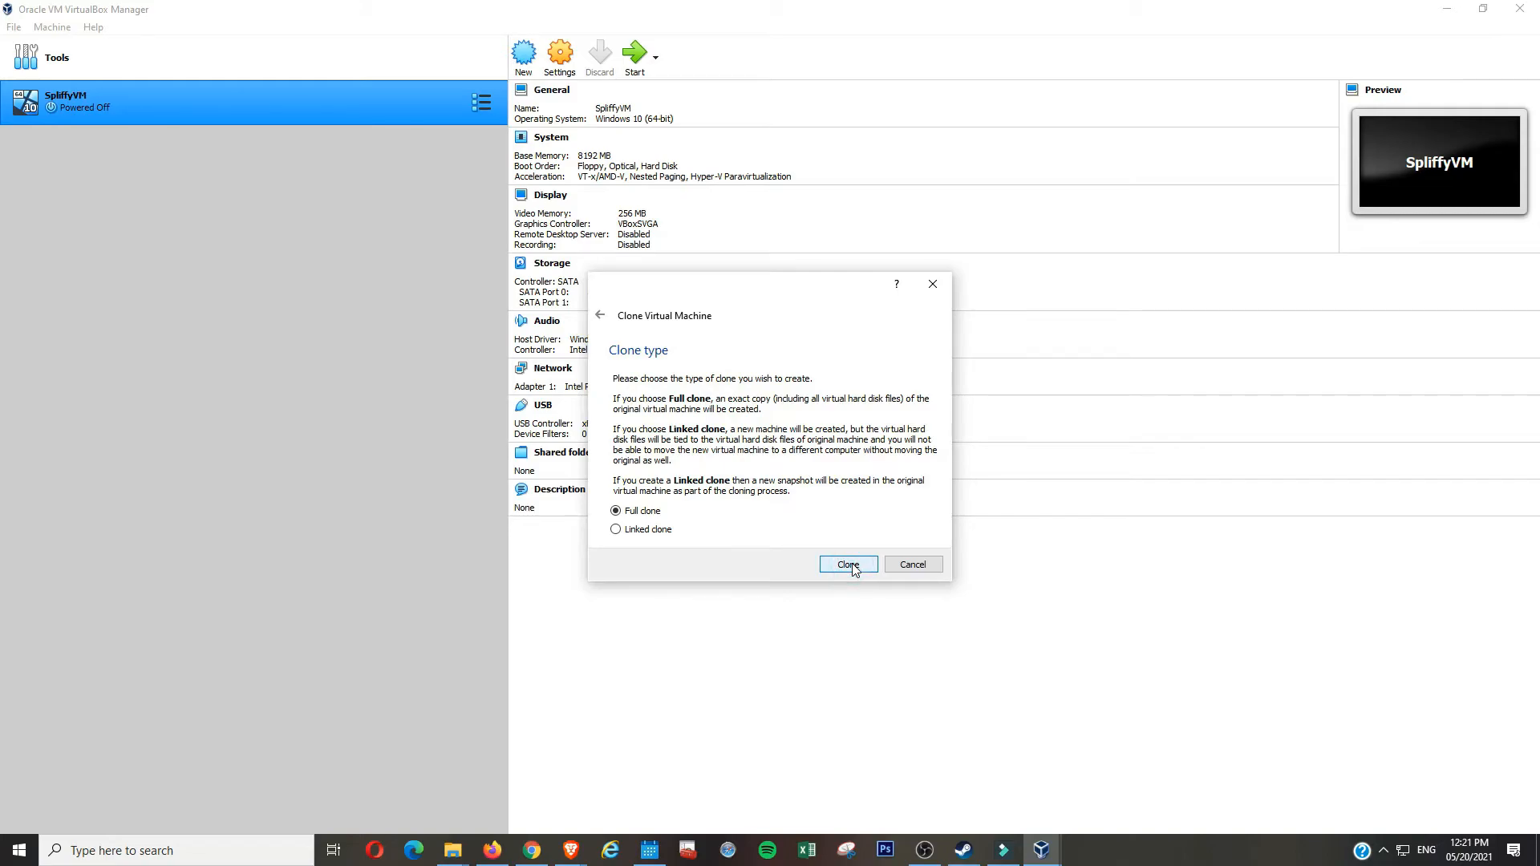
{"action": "left_click", "coordinate": [850, 564]}
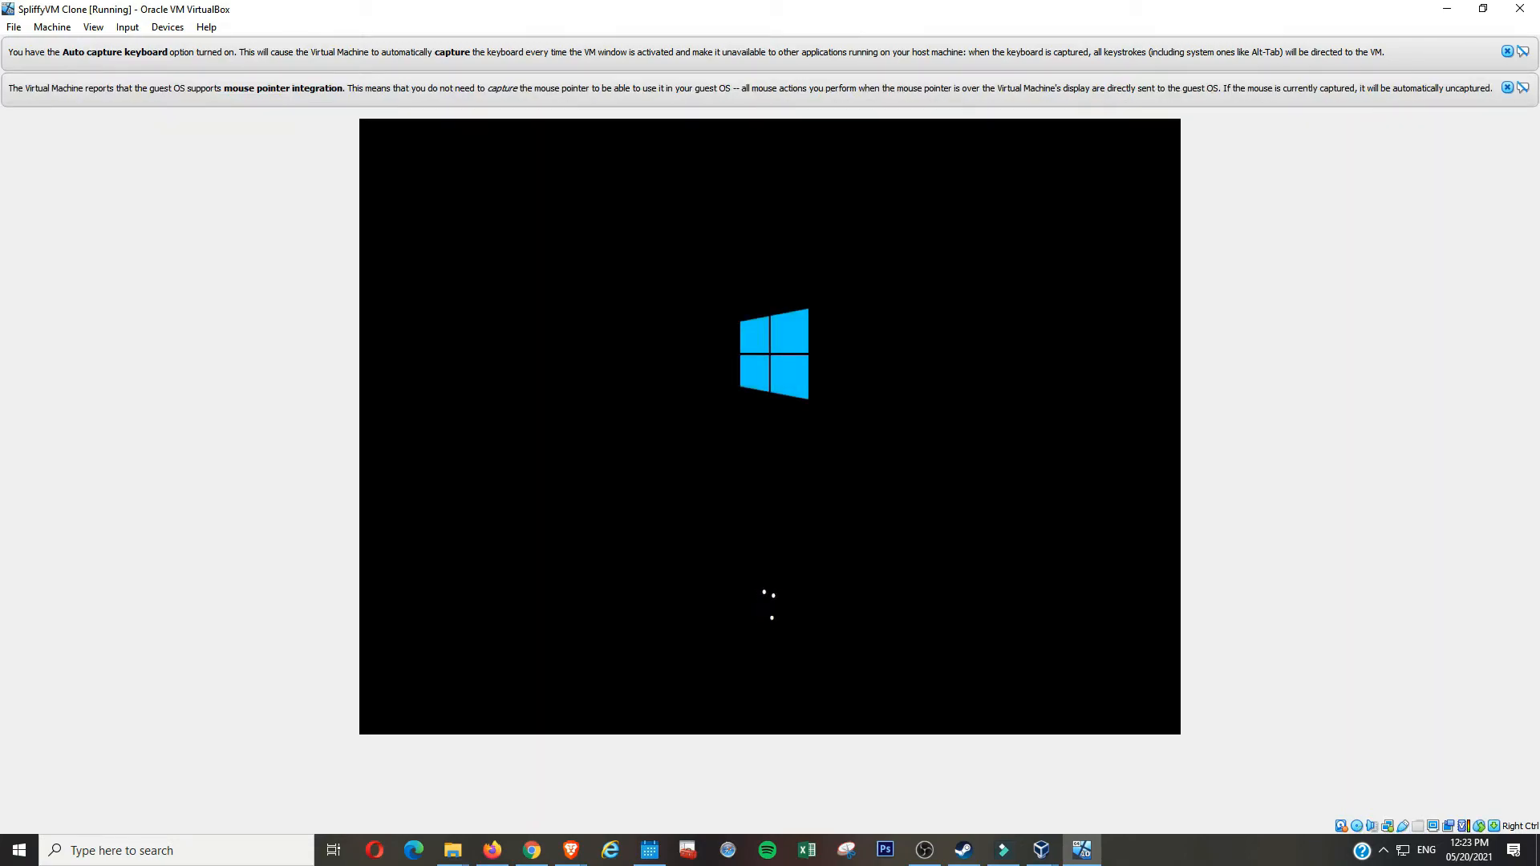
- Unlock the SpliffyVM Clone lock screen and sign in with the account password
{"action": "left_click", "coordinate": [976, 393]}
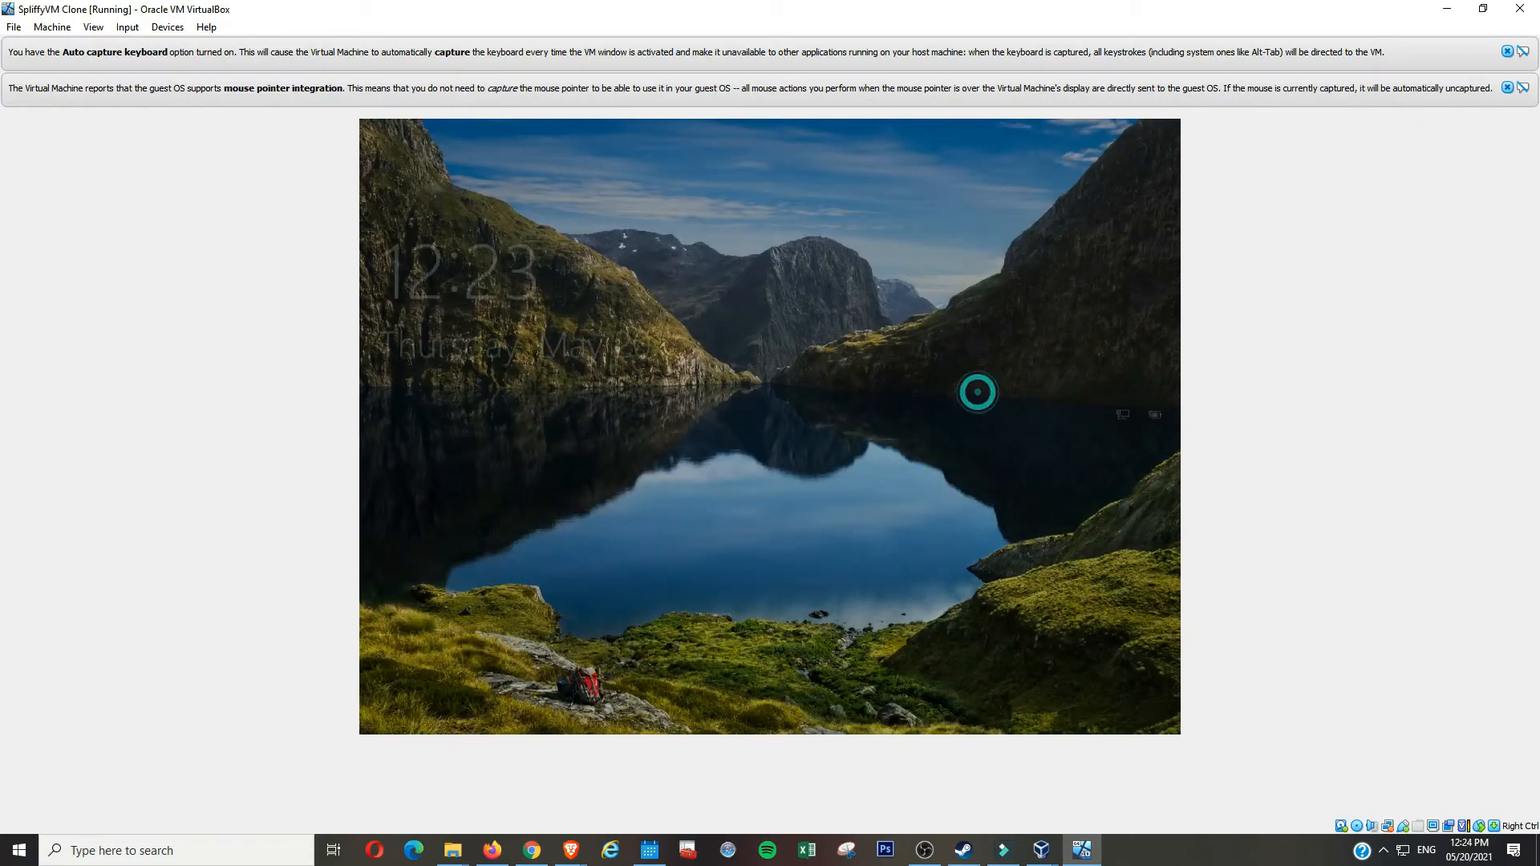
{"action": "key", "text": "Return"}
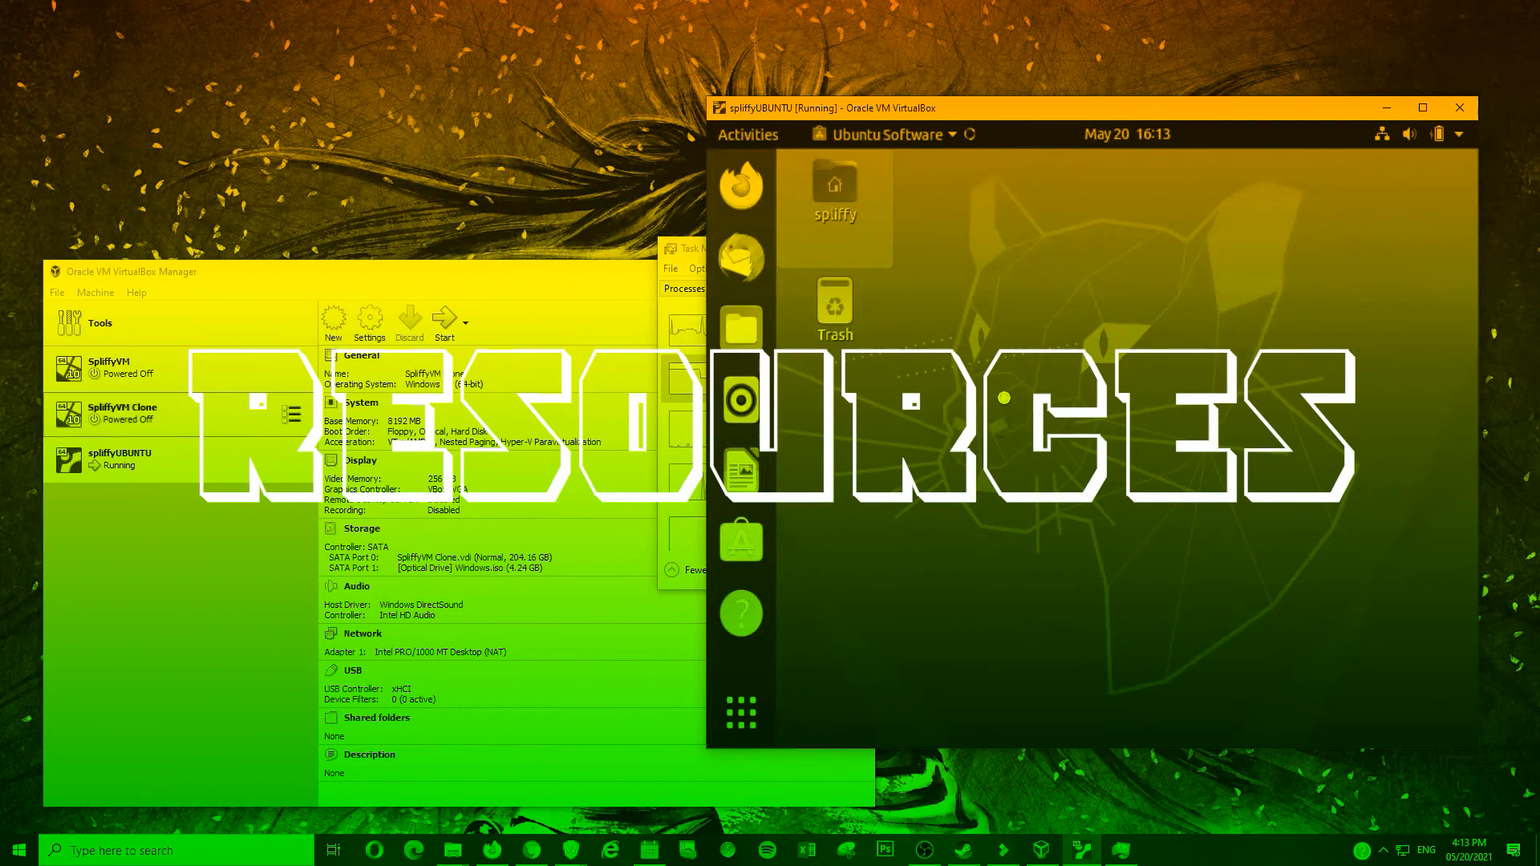
{"action": "right_click", "coordinate": [1002, 398]}
- Close the Ubuntu Terminal, then check host CPU, memory and Disk 0 load in Task Manager
{"action": "left_click", "coordinate": [741, 712]}
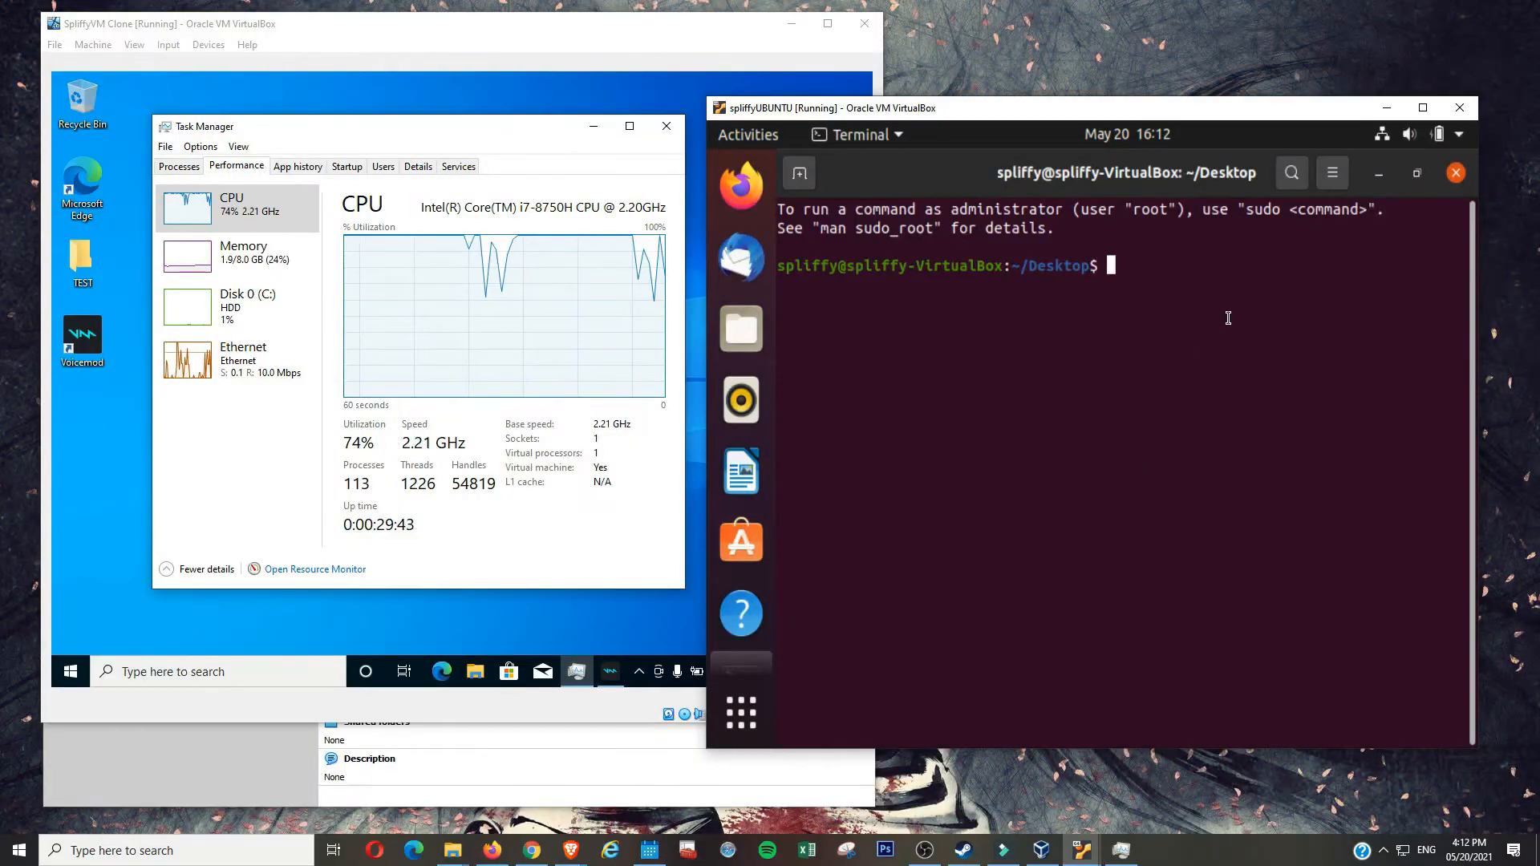
{"action": "left_click", "coordinate": [1456, 173]}
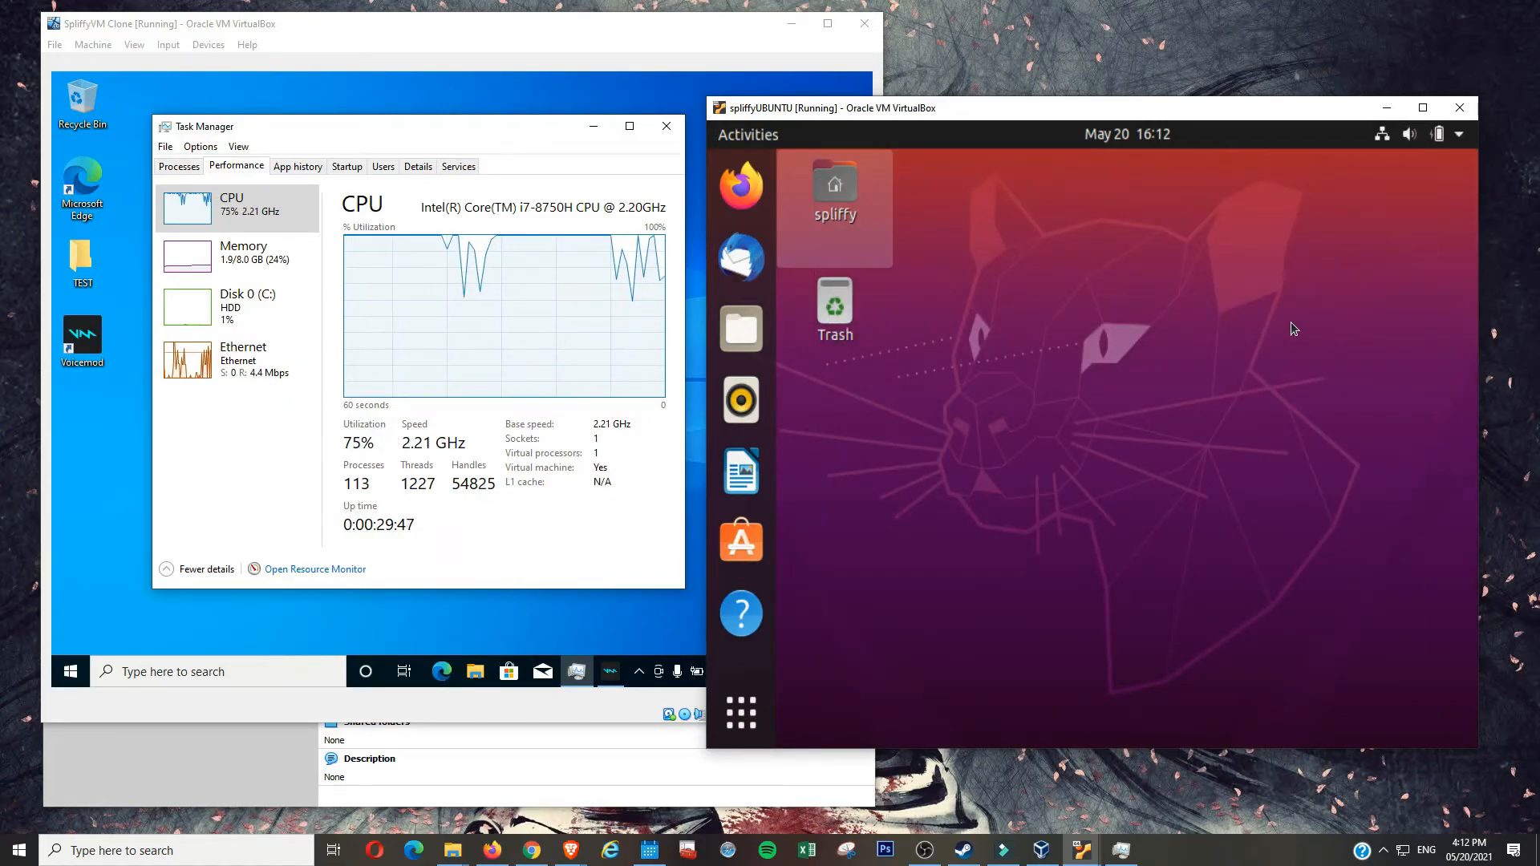
{"action": "right_click", "coordinate": [1224, 858]}
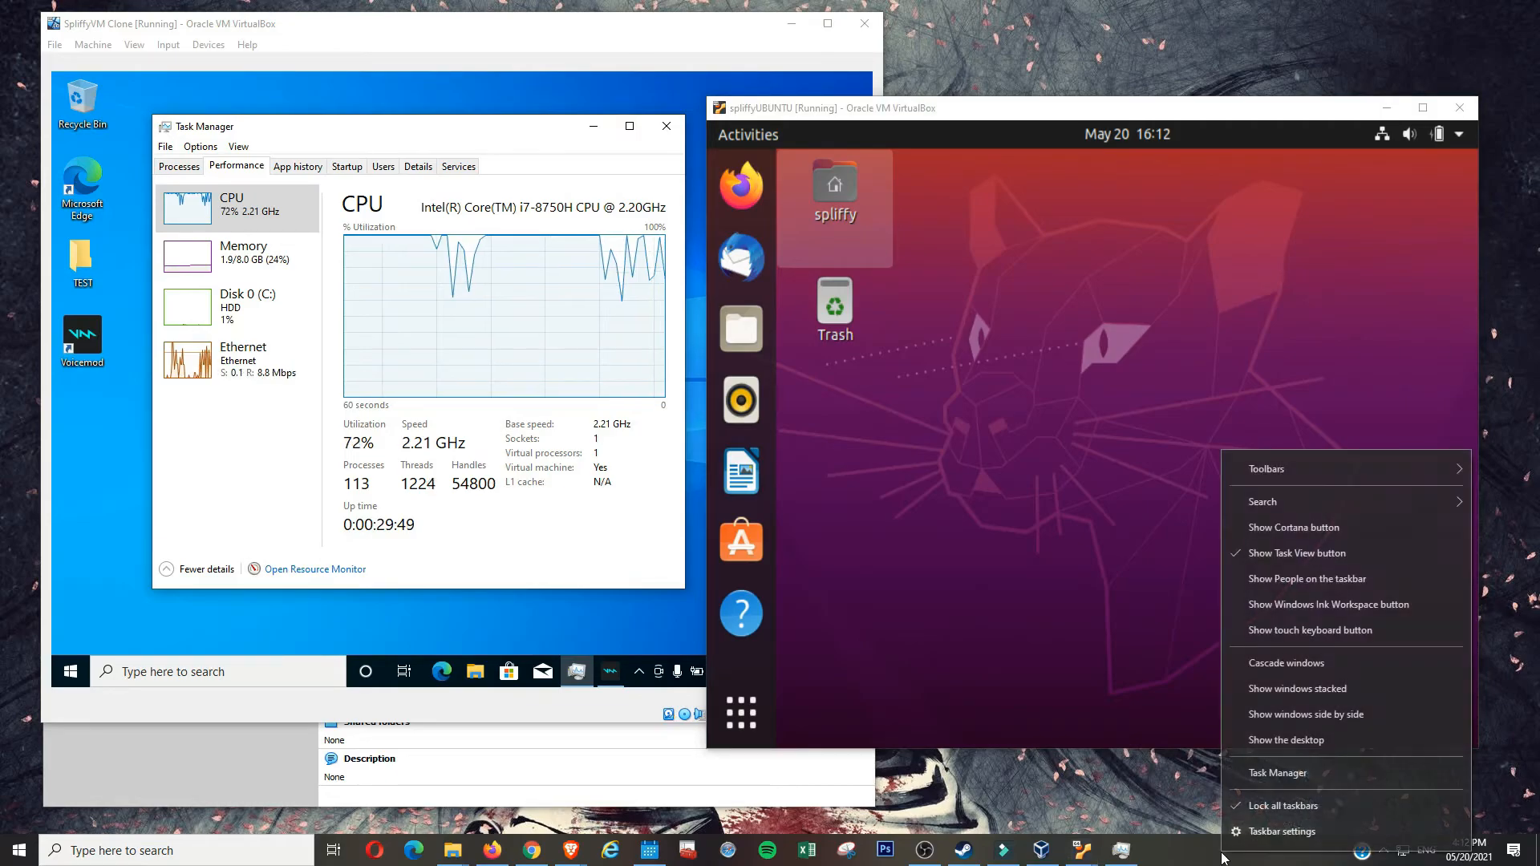
{"action": "left_click", "coordinate": [1301, 773]}
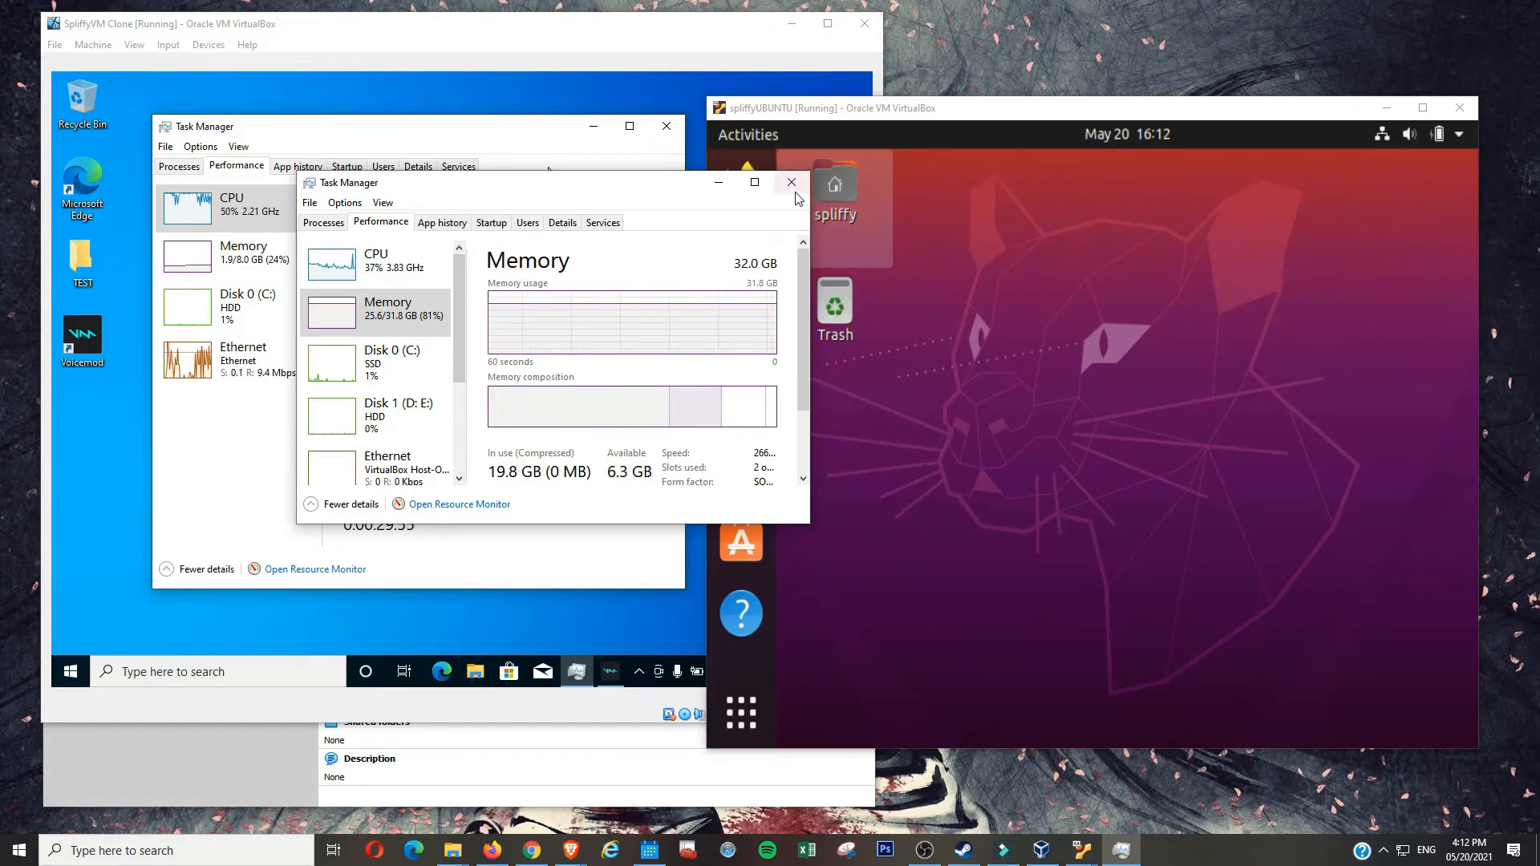
{"action": "left_click_drag", "start_coordinate": [718, 180], "coordinate": [1079, 245]}
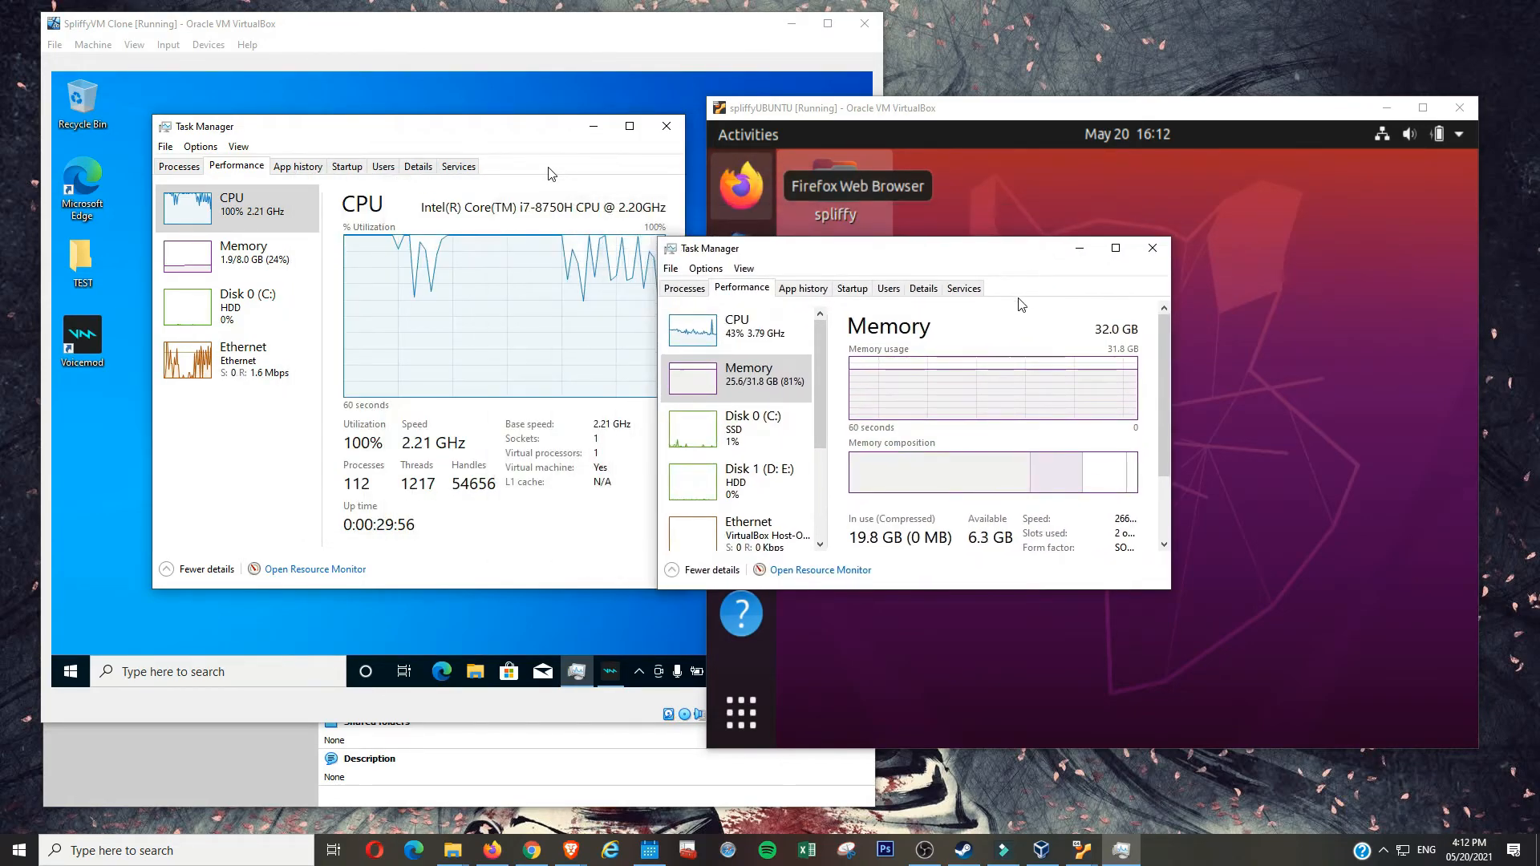
{"action": "left_click", "coordinate": [770, 349]}
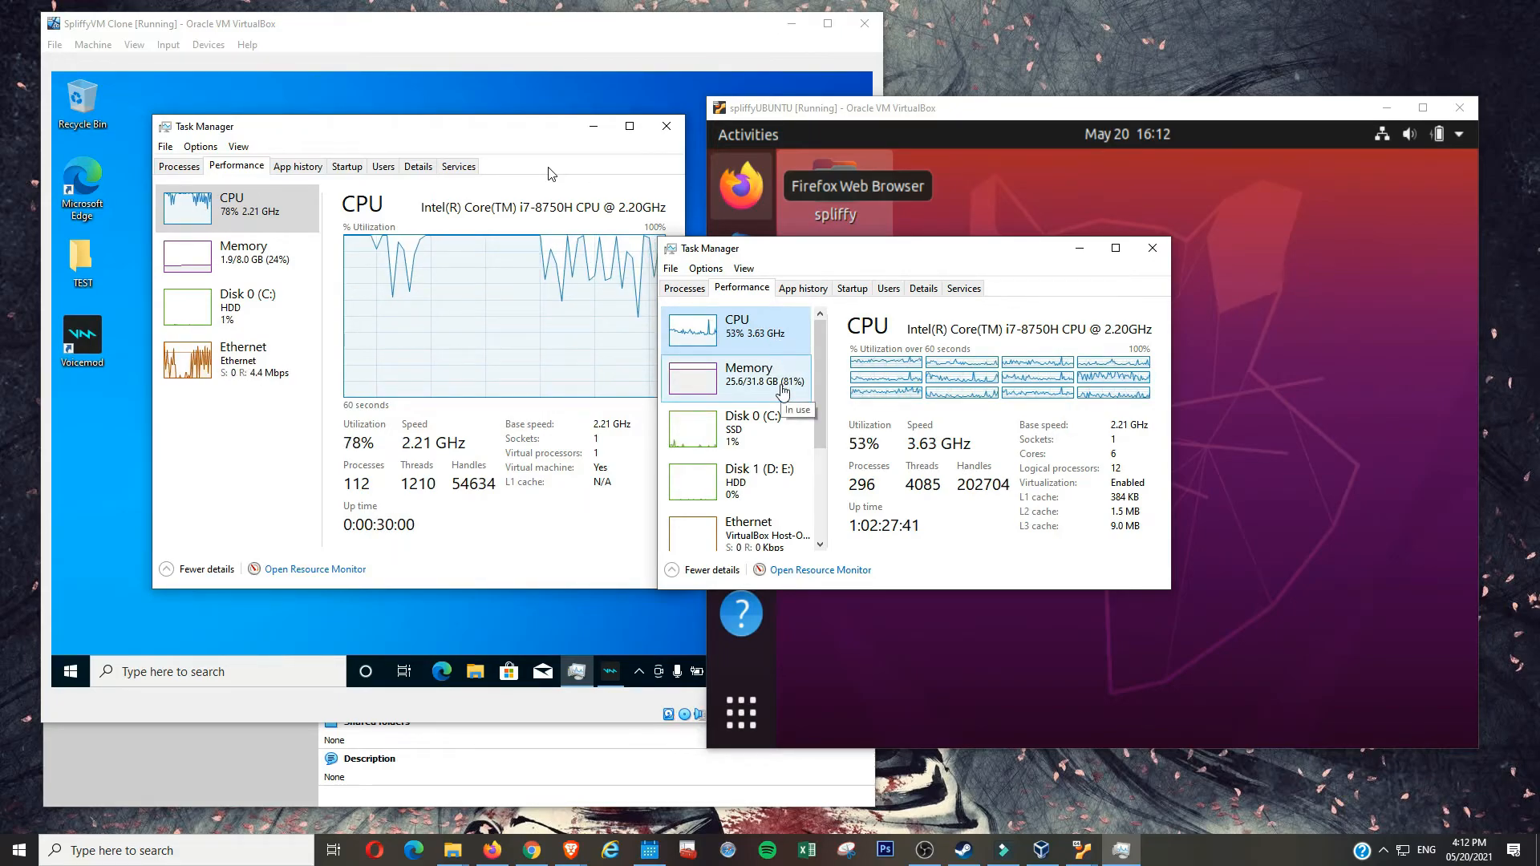
{"action": "left_click", "coordinate": [783, 390]}
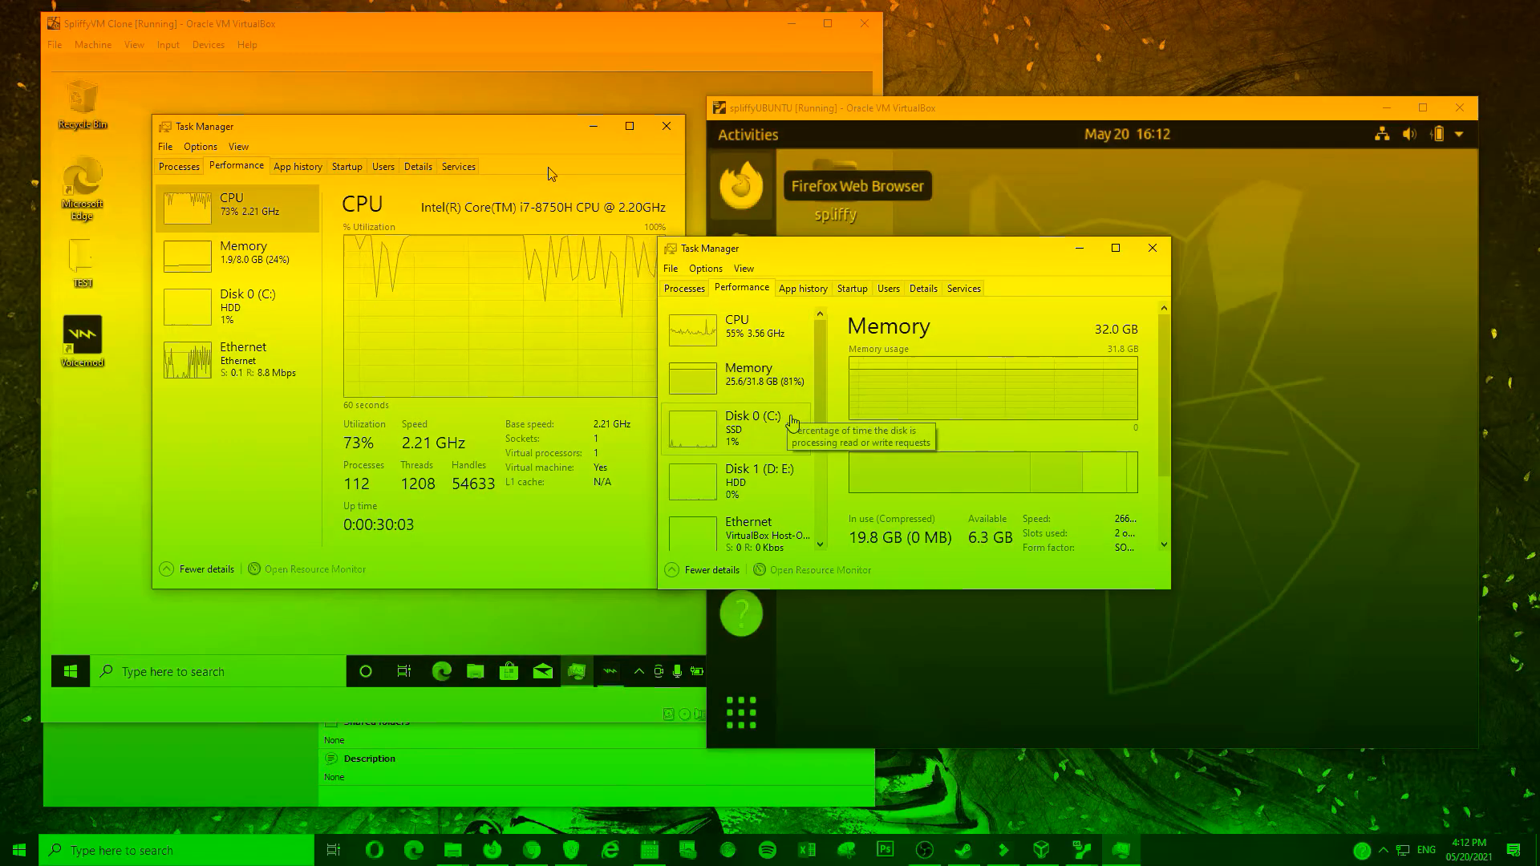
{"action": "left_click", "coordinate": [770, 425]}
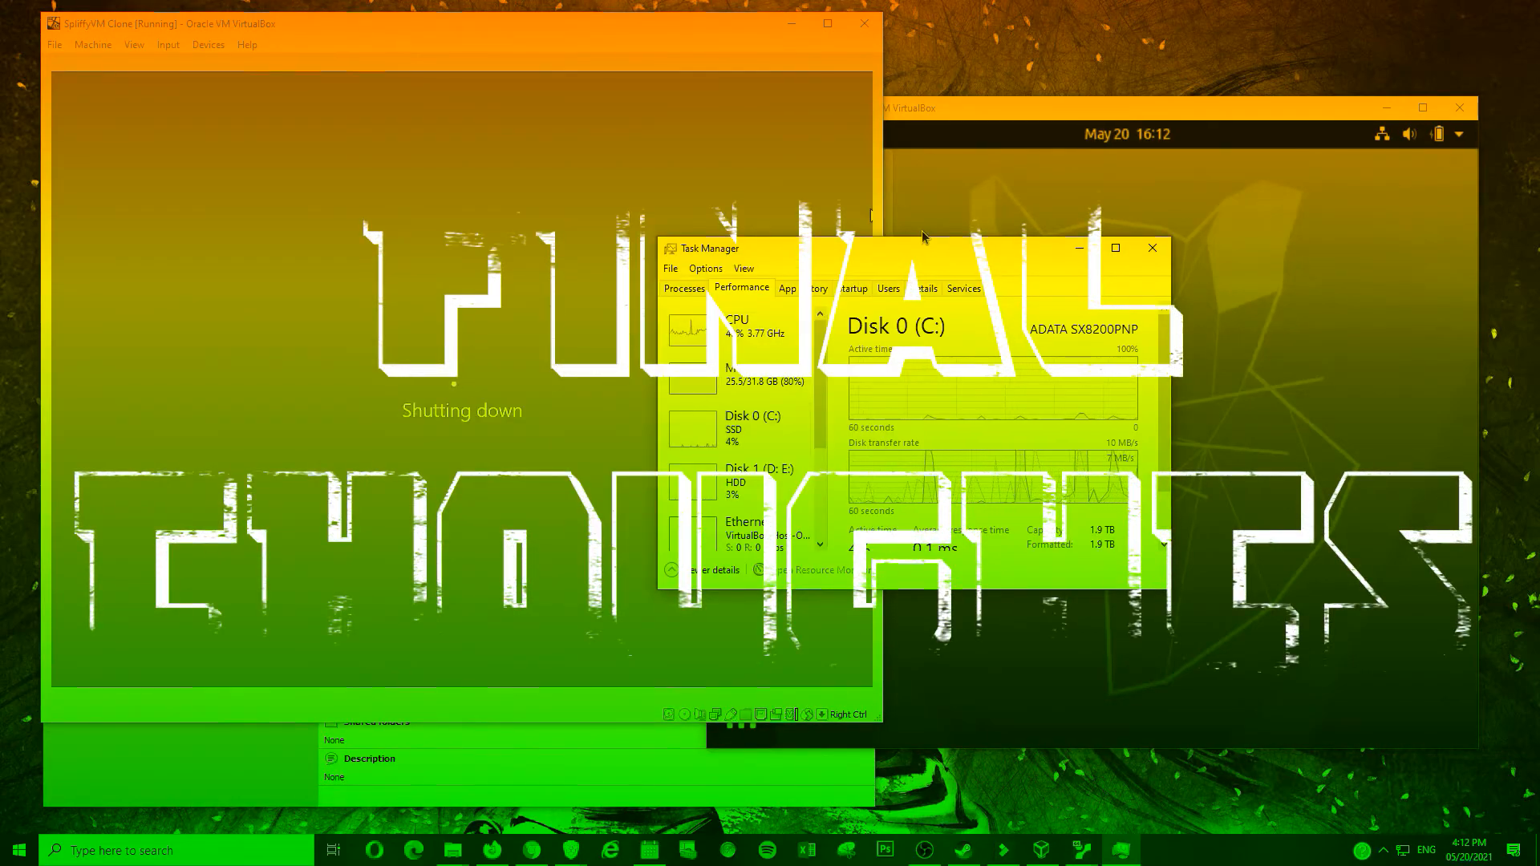